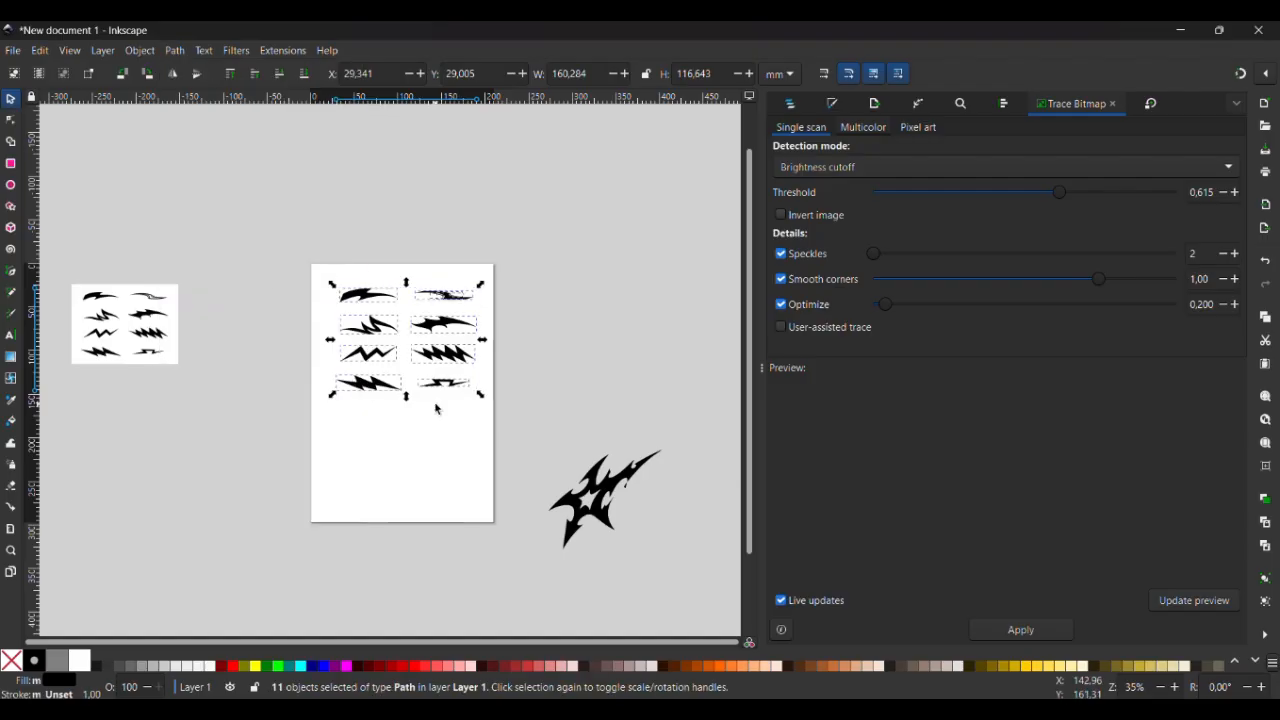
Isolate the spiked wing-like bolt on the page from the other traced lightning shapes
{"action": "scroll", "coordinate": [434, 401], "scroll_direction": "up", "scroll_amount": 5}
{"action": "left_click", "coordinate": [174, 50]}
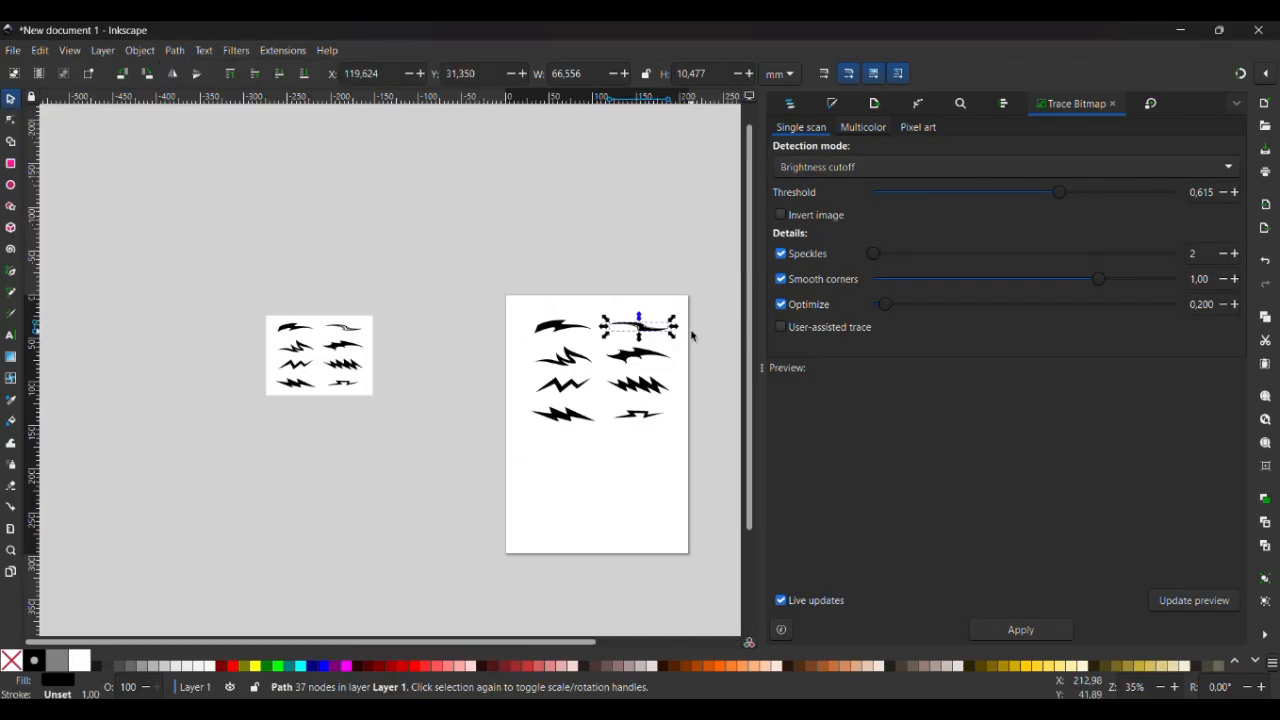
{"action": "left_click_drag", "start_coordinate": [675, 368], "coordinate": [340, 448]}
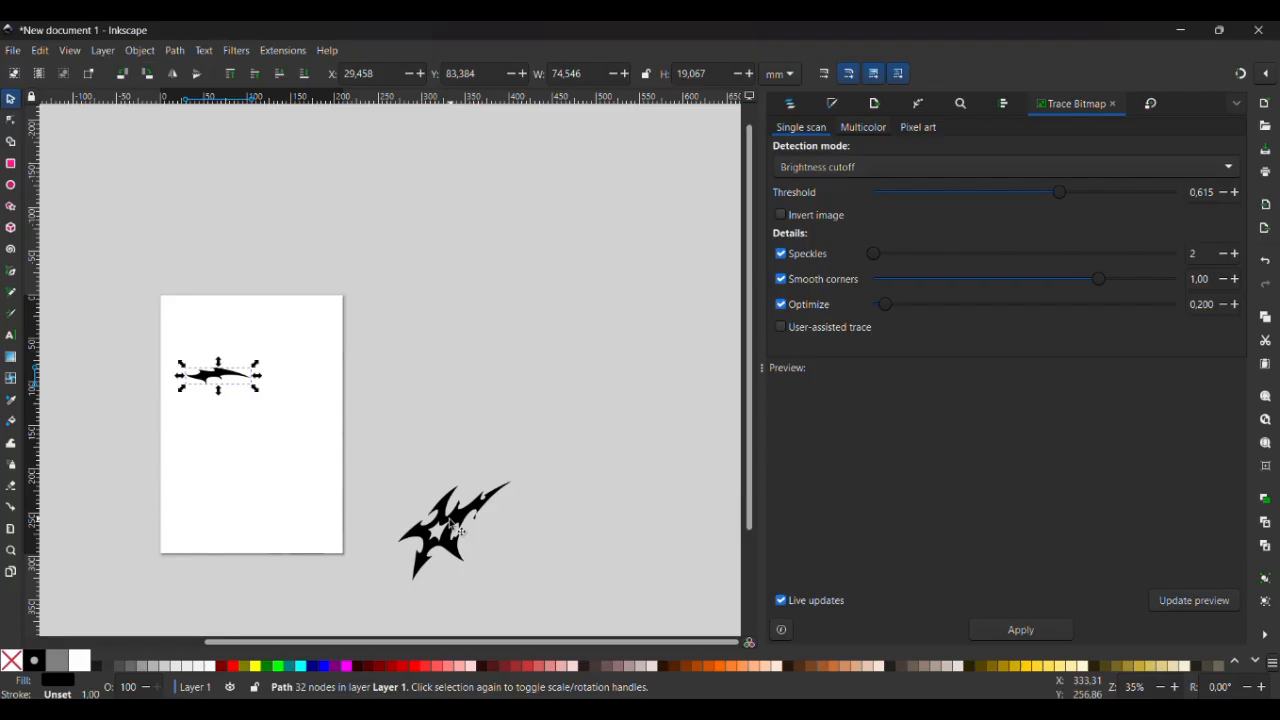
Place the spiked bolt across the page at about 164 × 42 mm and copy it
{"action": "left_click", "coordinate": [457, 514]}
{"action": "left_click", "coordinate": [306, 402]}
{"action": "scroll", "coordinate": [306, 402], "scroll_direction": "up", "scroll_amount": 3}
{"action": "scroll", "coordinate": [600, 400], "scroll_direction": "down", "scroll_amount": 2}
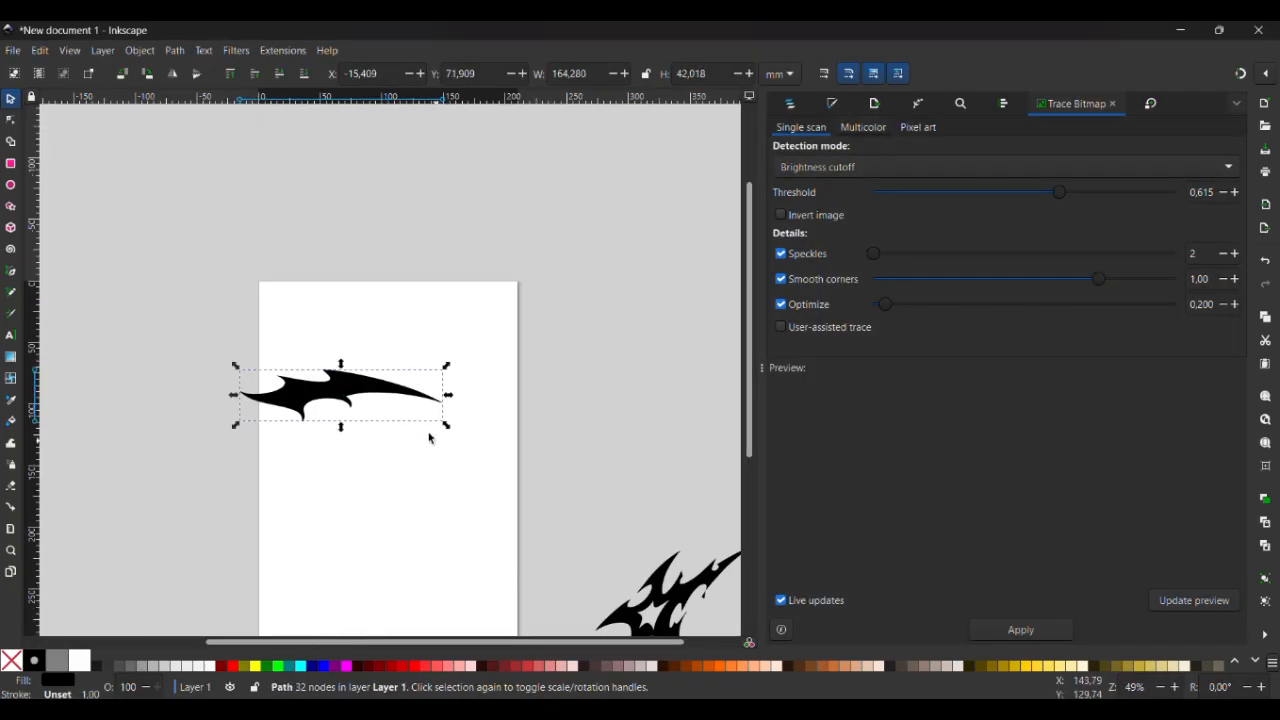
{"action": "left_click_drag", "start_coordinate": [325, 405], "coordinate": [372, 437]}
{"action": "left_click", "coordinate": [40, 50]}
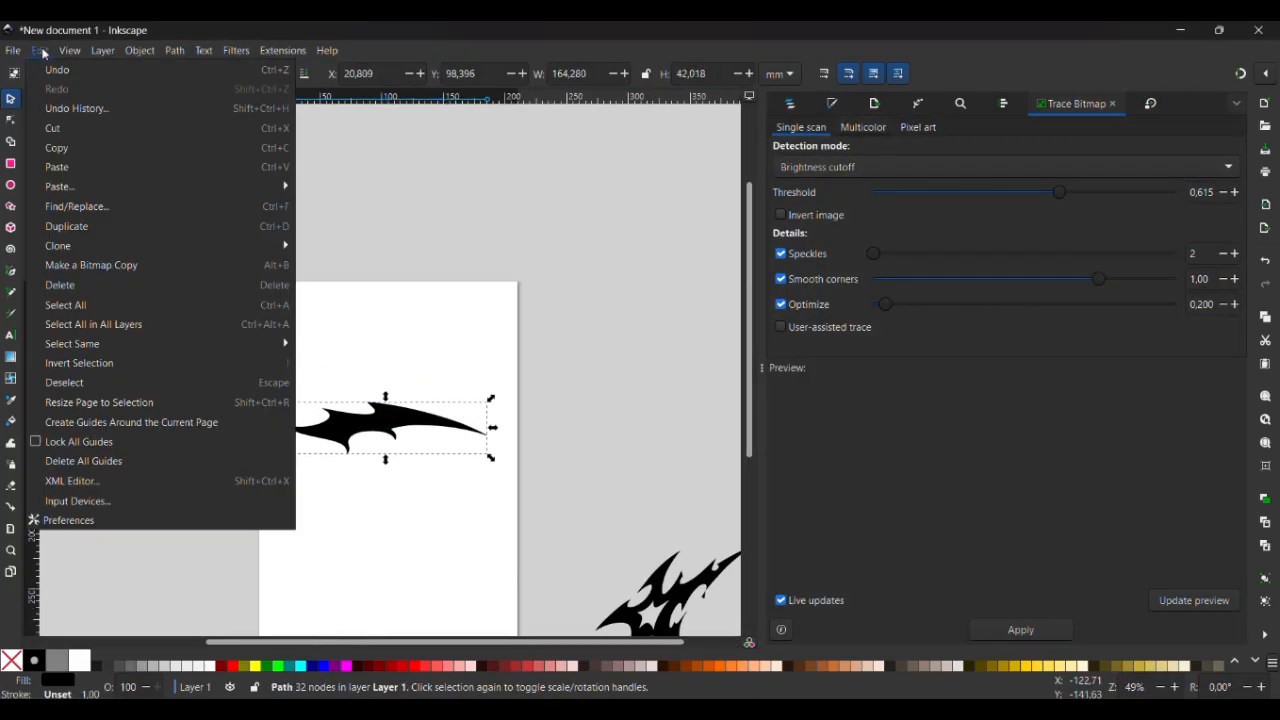
{"action": "left_click", "coordinate": [74, 152]}
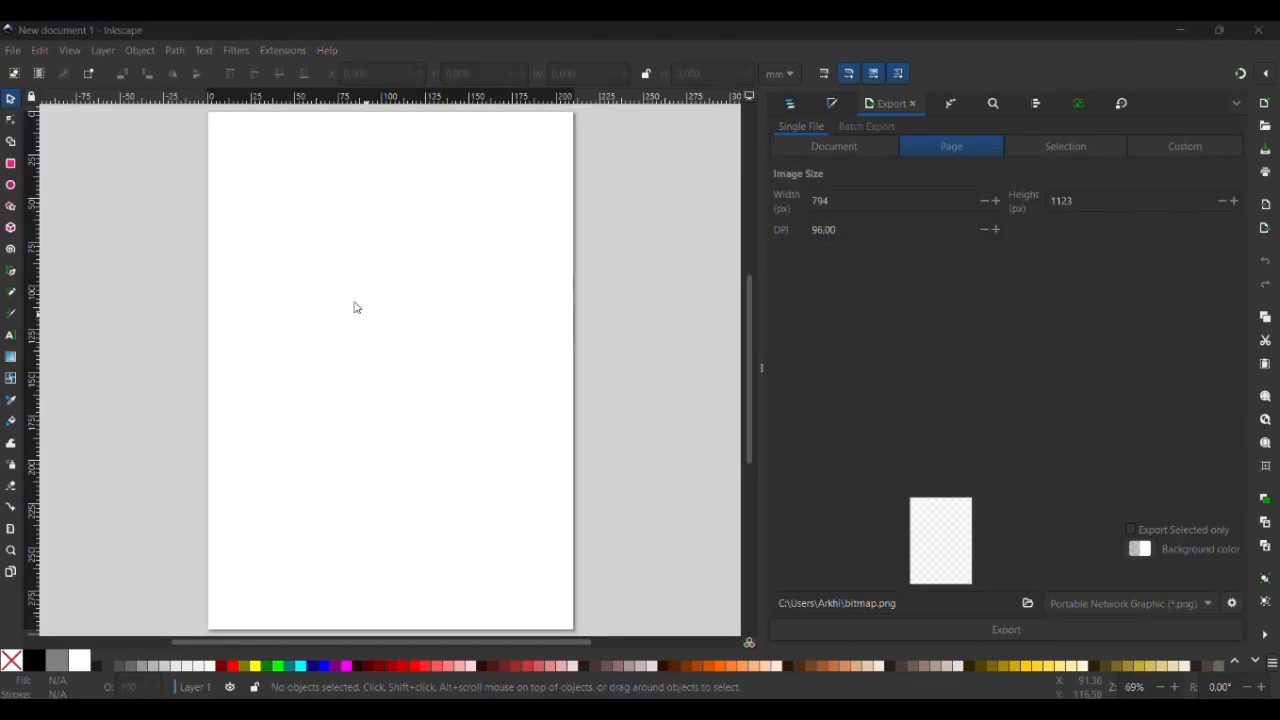
Start importing an image and browse from Youtube Designs to the folder "Inkscape path effects pattern along path"
{"action": "left_click", "coordinate": [13, 51]}
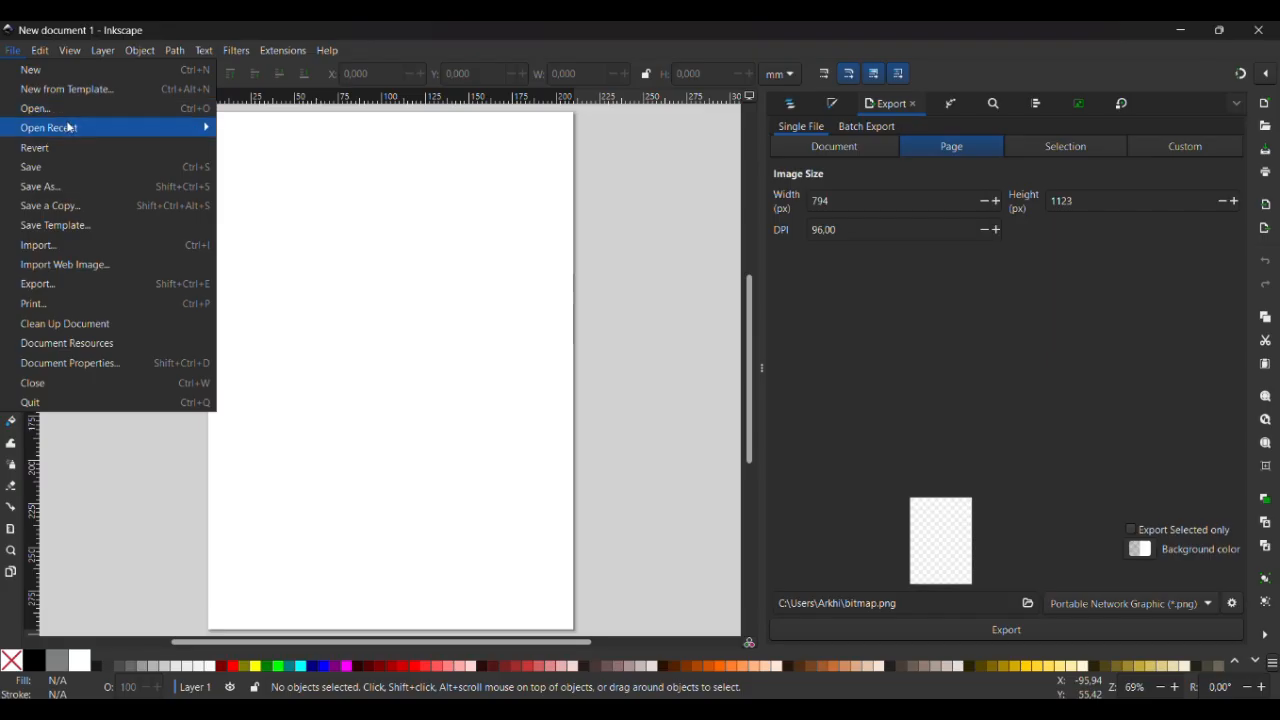
{"action": "mouse_move", "coordinate": [69, 128]}
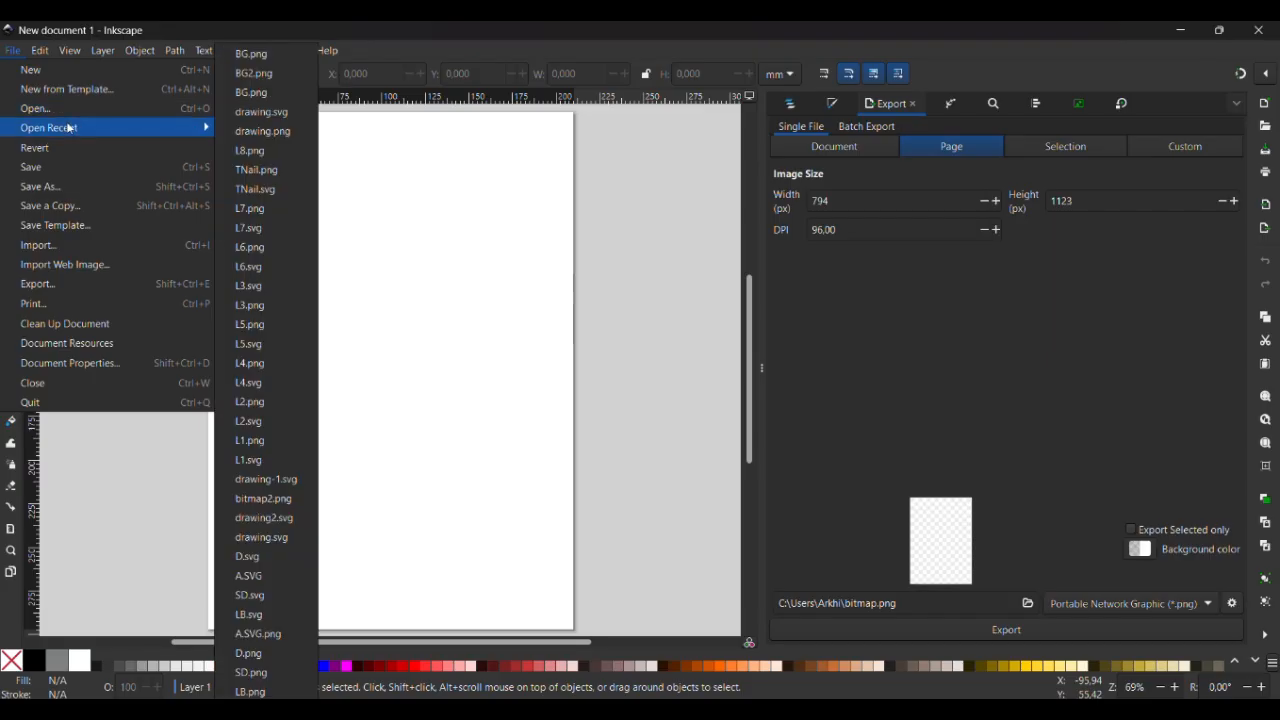
{"action": "left_click", "coordinate": [85, 248]}
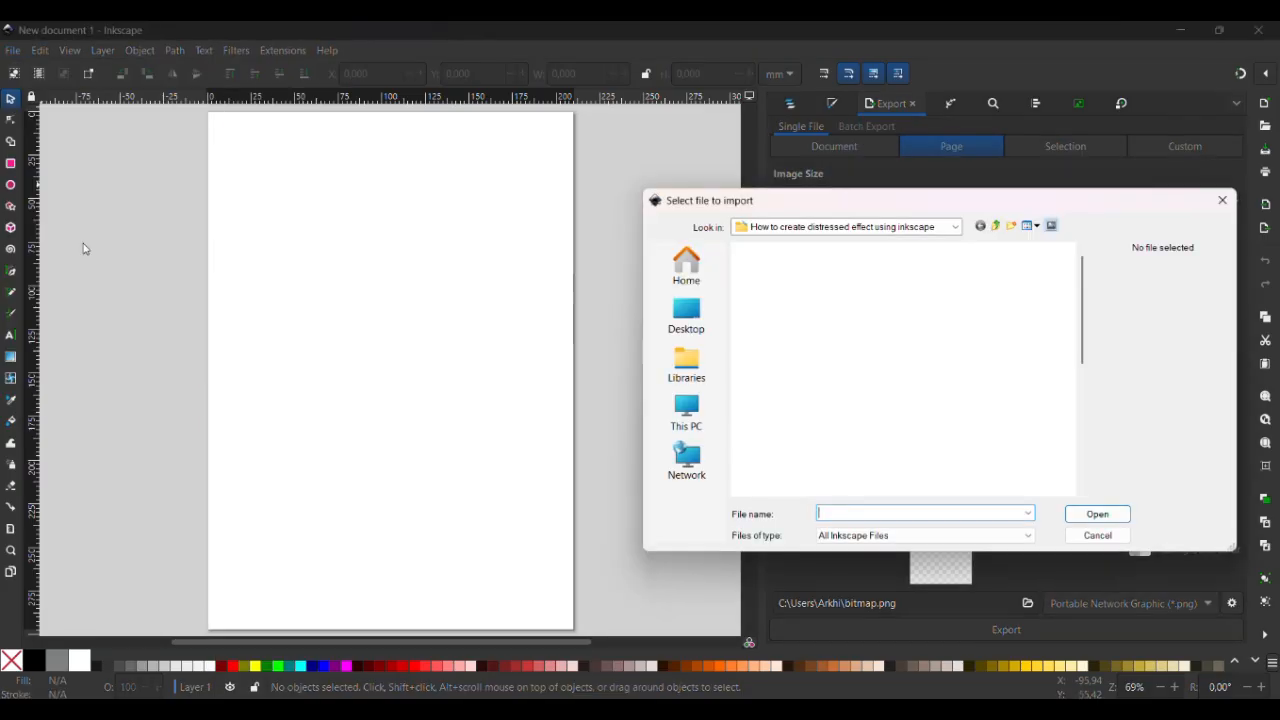
{"action": "left_click", "coordinate": [955, 227]}
{"action": "left_click", "coordinate": [830, 497]}
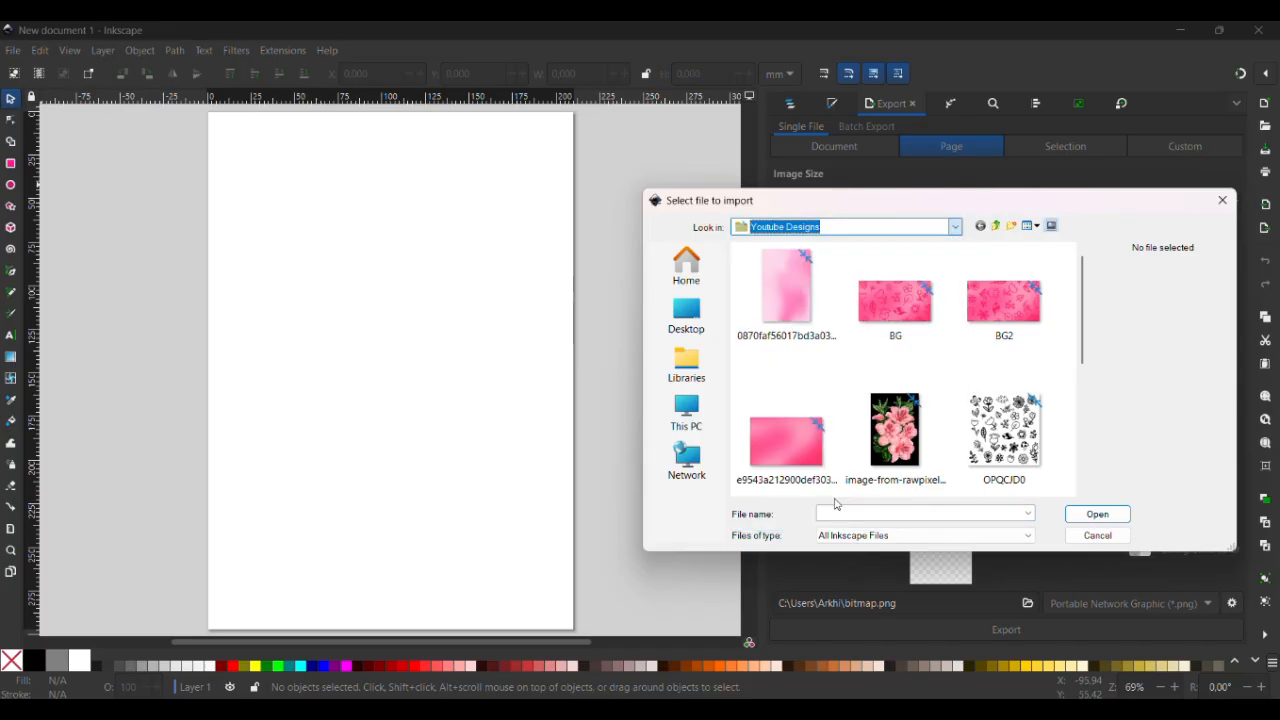
{"action": "scroll", "coordinate": [822, 418], "scroll_direction": "down", "scroll_amount": 5}
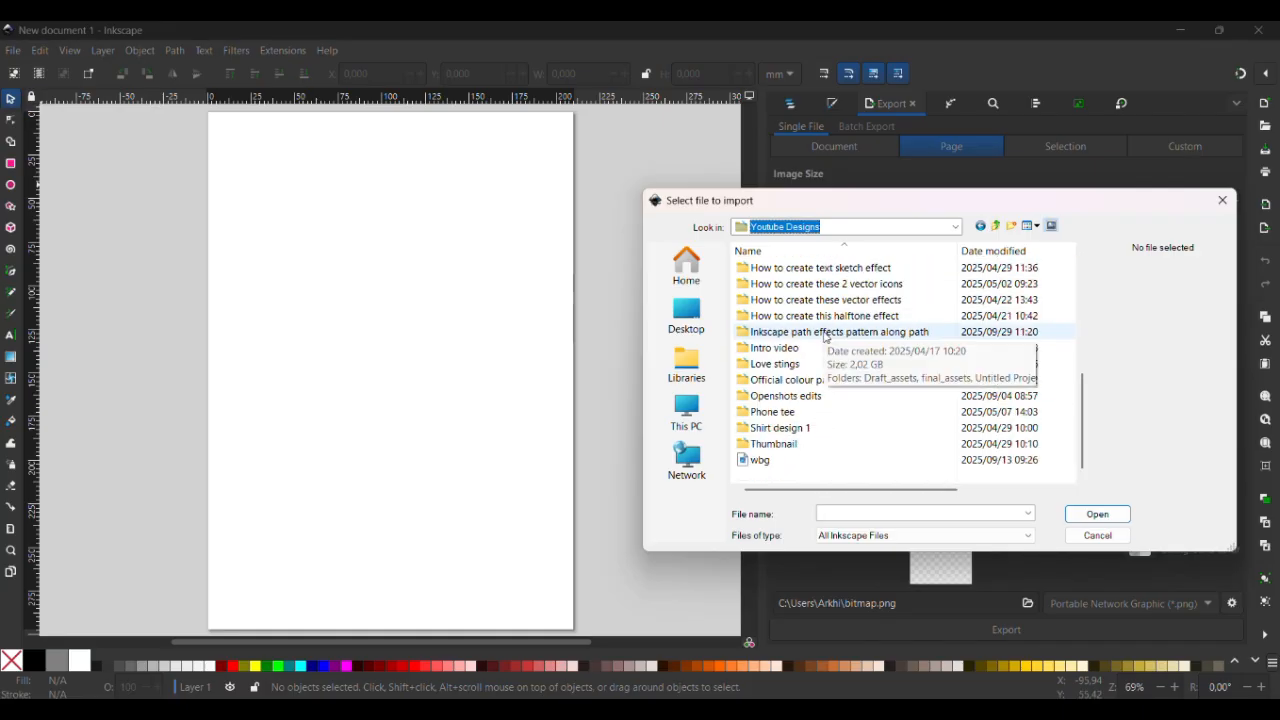
{"action": "double_click", "coordinate": [822, 332]}
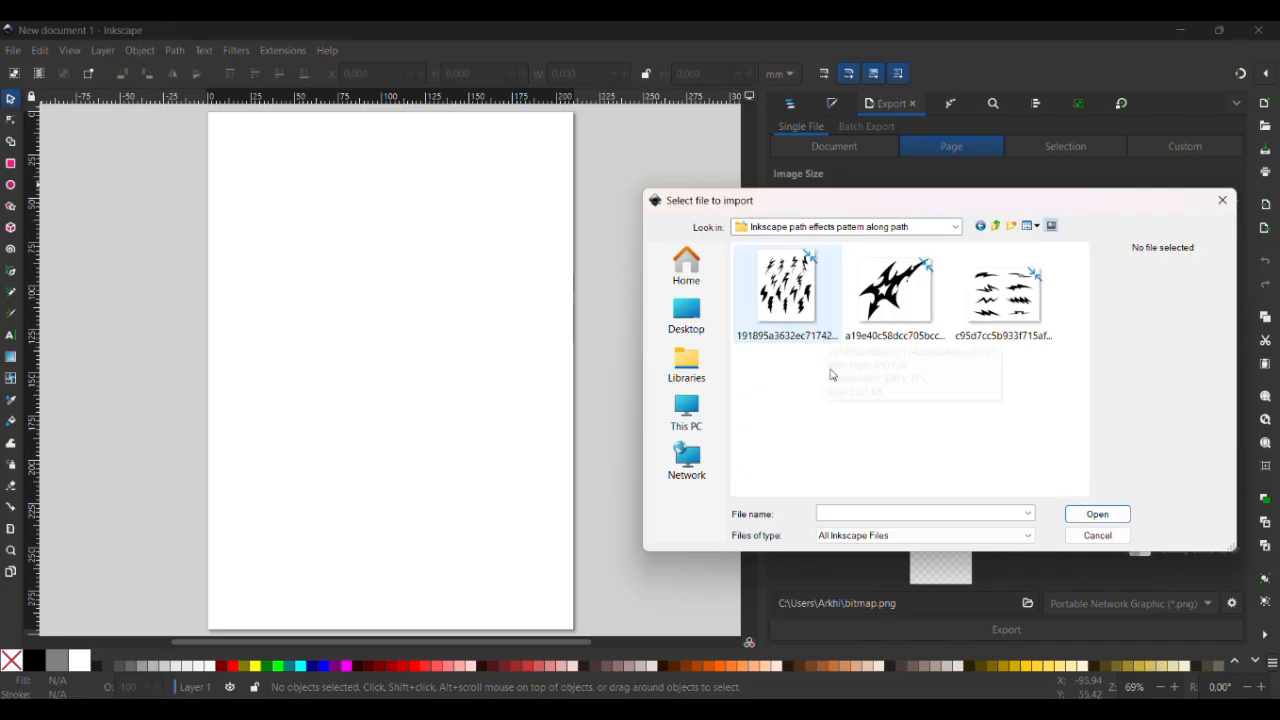
Preview the three images and import the spiky tribal shape, embedded with DPI from file and automatic rendering mode
{"action": "left_click", "coordinate": [797, 300]}
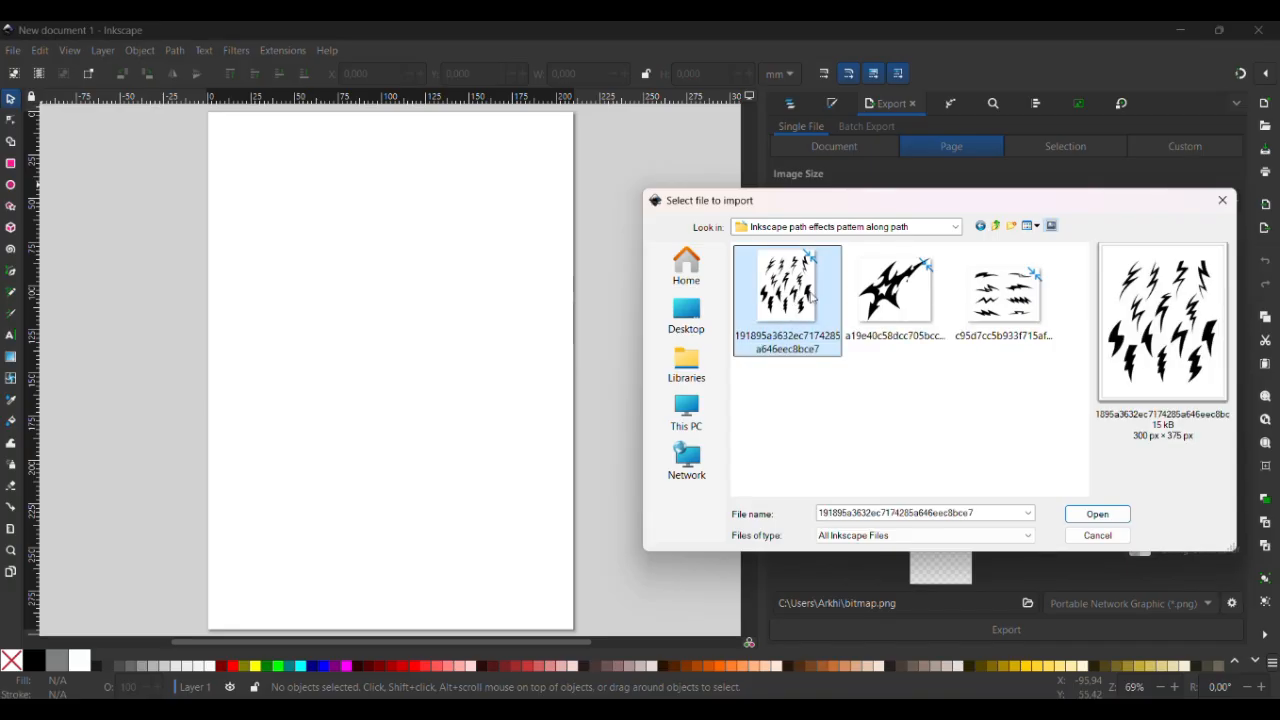
{"action": "left_click", "coordinate": [885, 290]}
{"action": "left_click", "coordinate": [986, 300]}
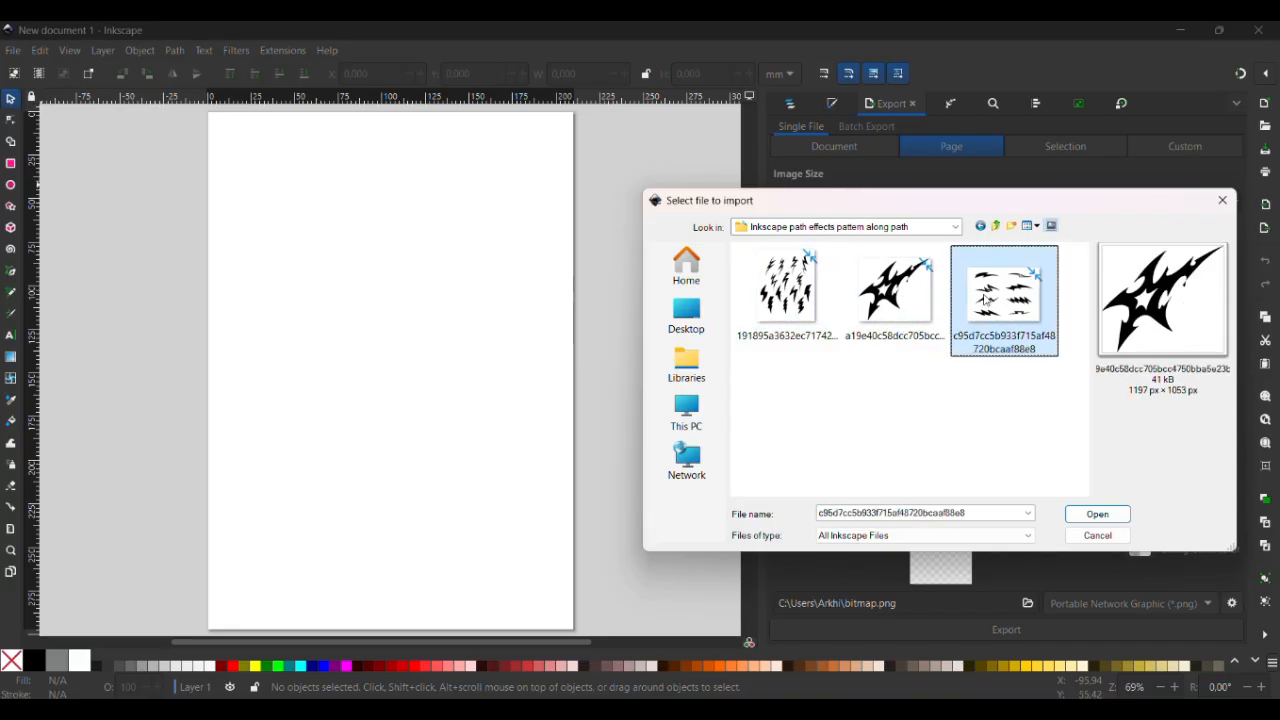
{"action": "left_click", "coordinate": [787, 292]}
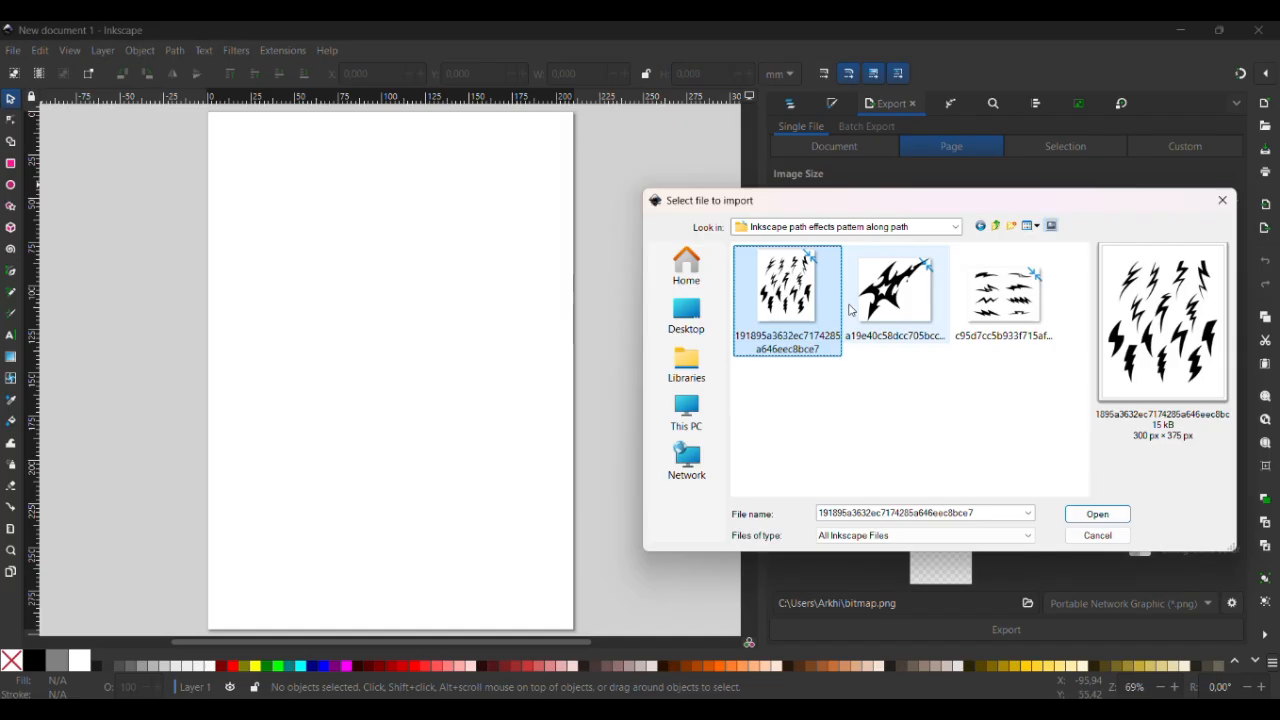
{"action": "left_click", "coordinate": [919, 313]}
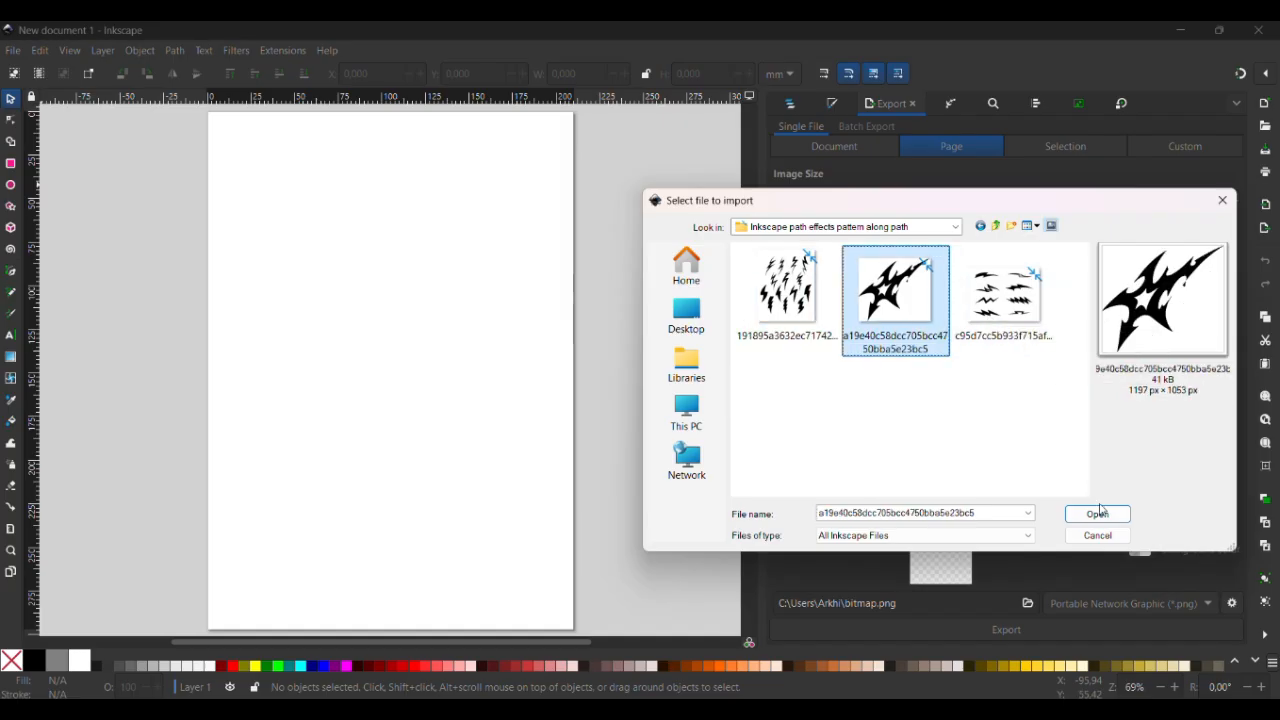
{"action": "left_click", "coordinate": [1097, 514]}
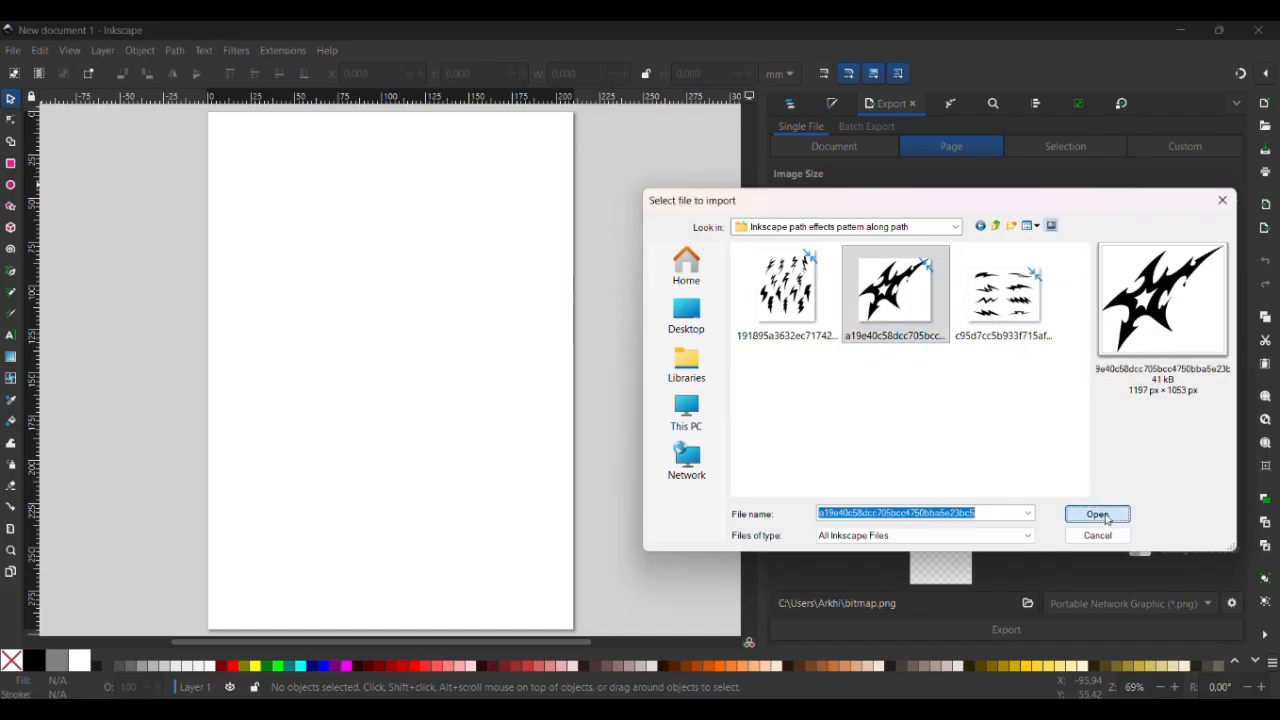
{"action": "left_click", "coordinate": [262, 234]}
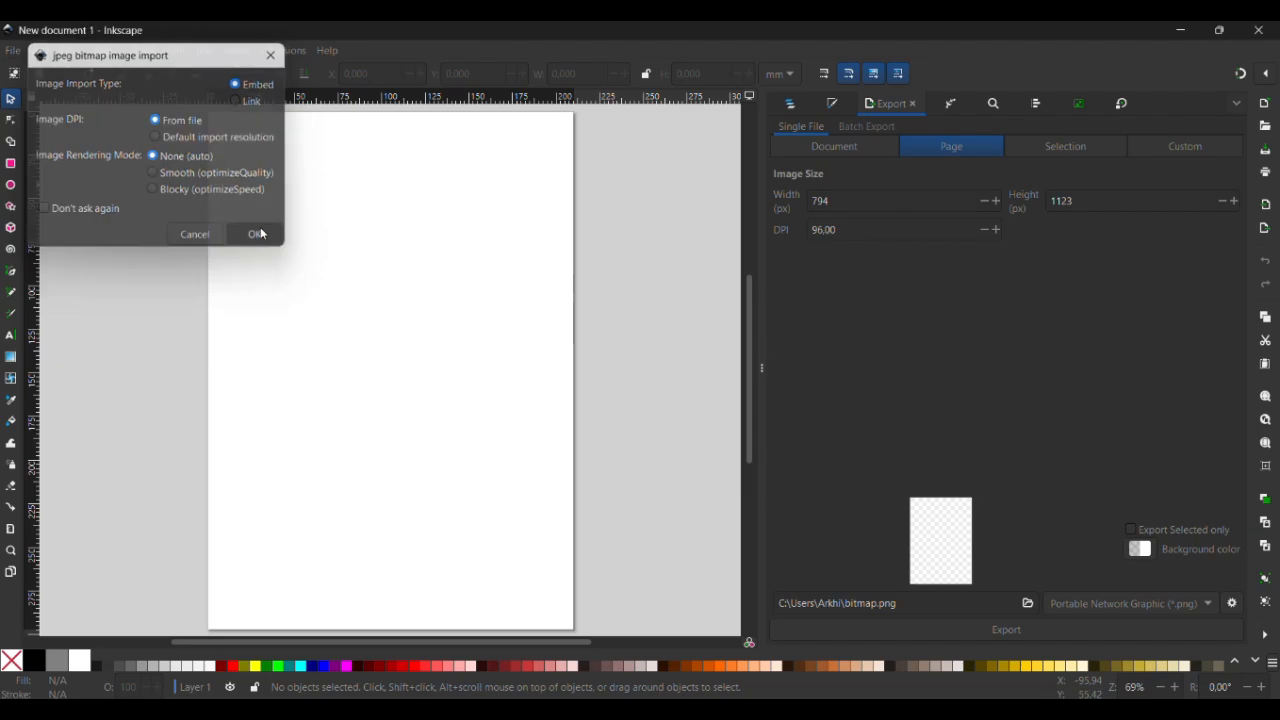
Import the image with eight lightning shapes, embedded with DPI from file and automatic rendering mode
{"action": "left_click", "coordinate": [12, 51]}
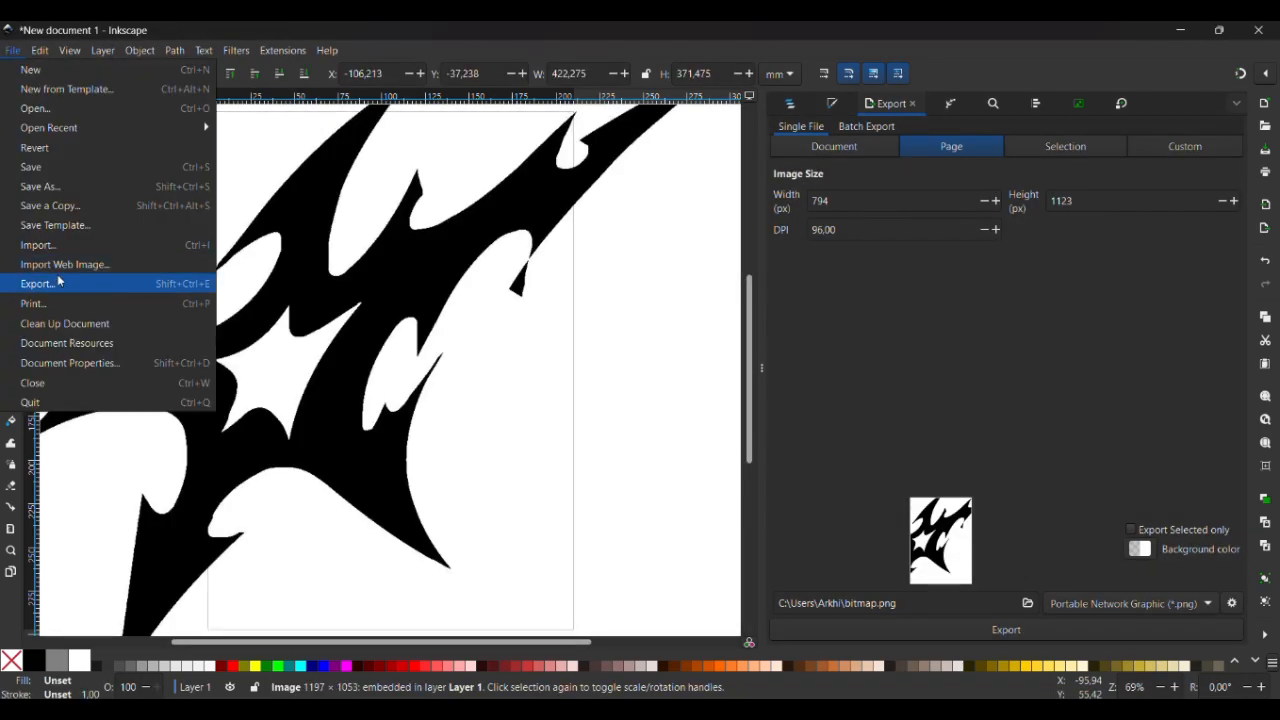
{"action": "left_click", "coordinate": [94, 245]}
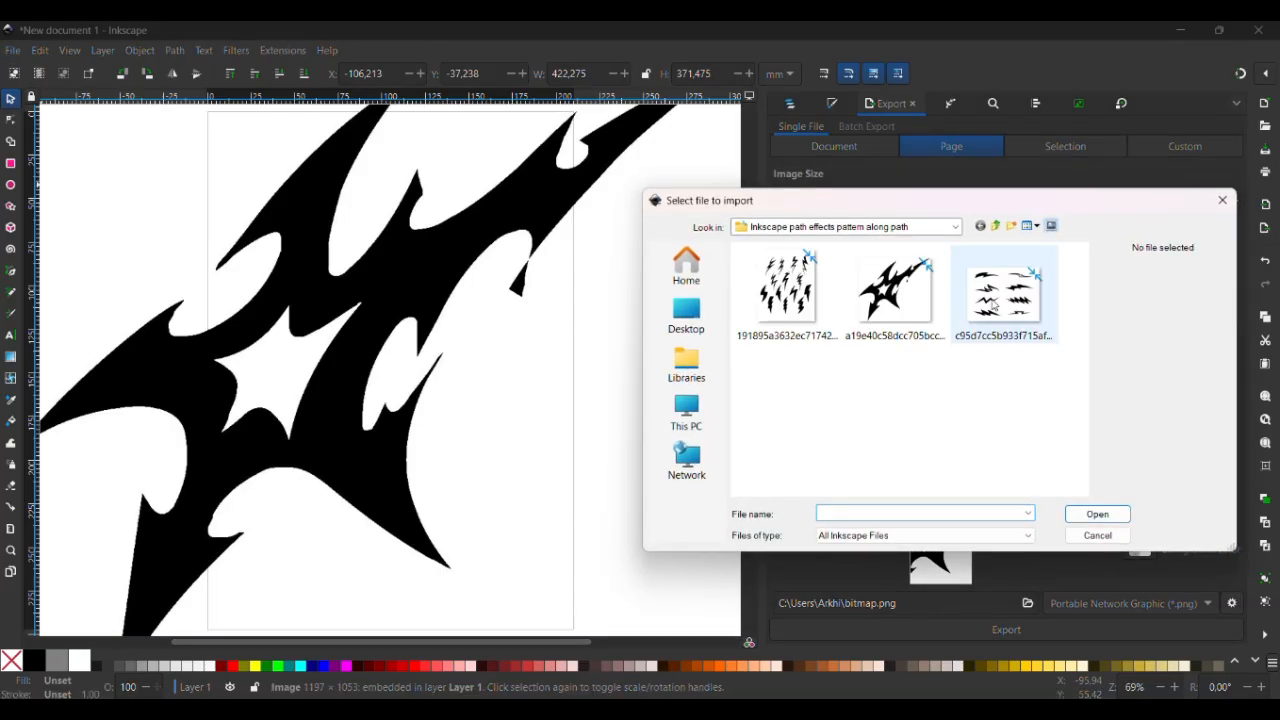
{"action": "left_click", "coordinate": [1036, 334]}
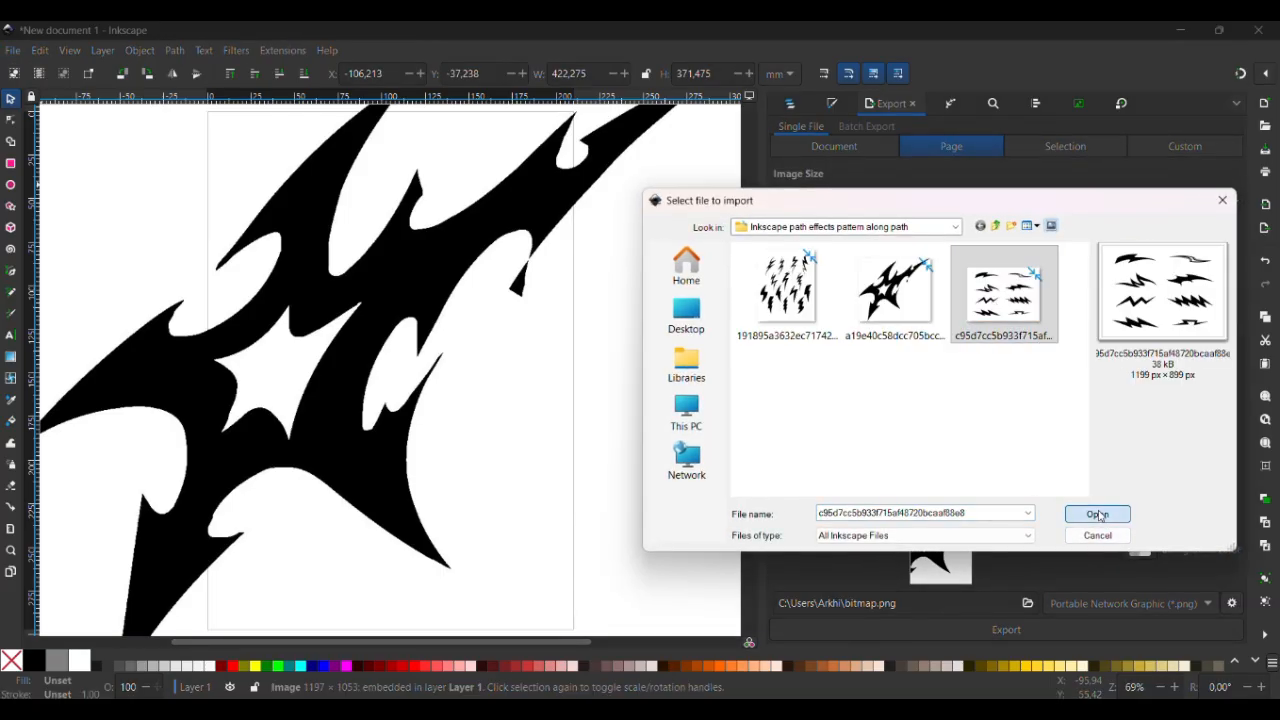
{"action": "left_click", "coordinate": [1097, 514]}
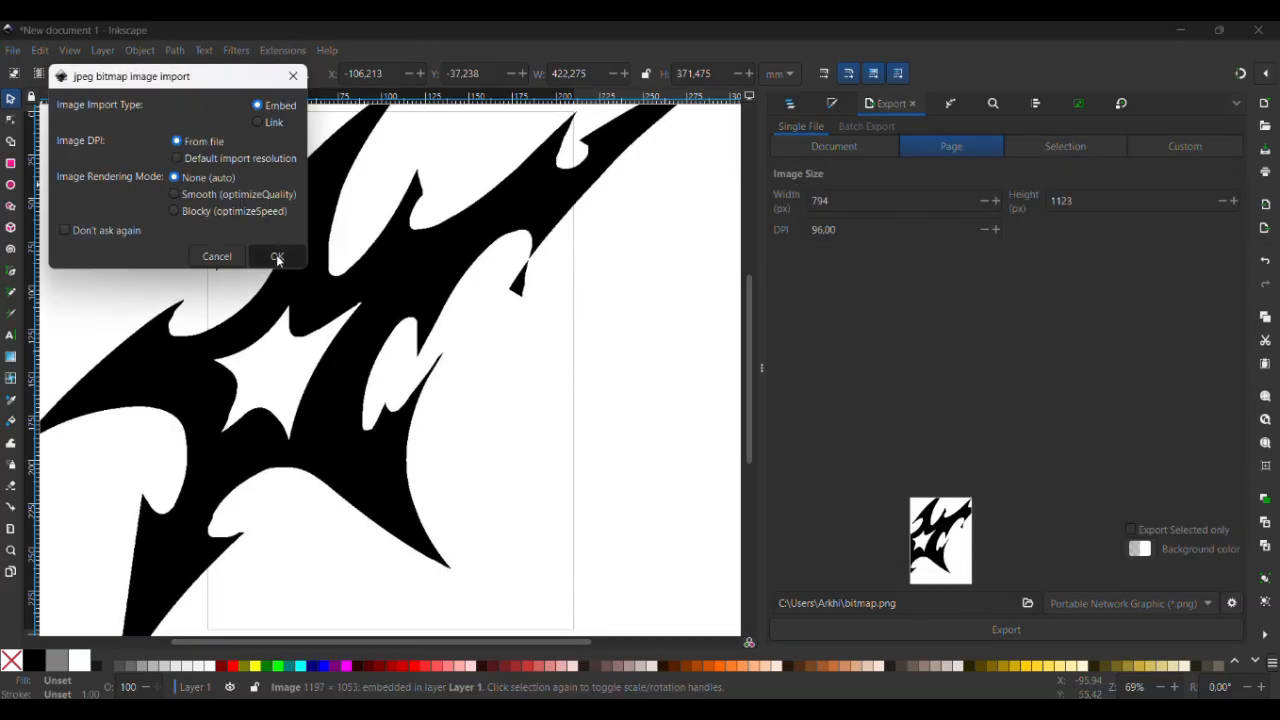
{"action": "left_click", "coordinate": [274, 253]}
Move the lightning-shape image off the page to its left and shrink the tribal image to about 130 × 115 mm
{"action": "scroll", "coordinate": [410, 400], "scroll_direction": "down", "scroll_amount": 2}
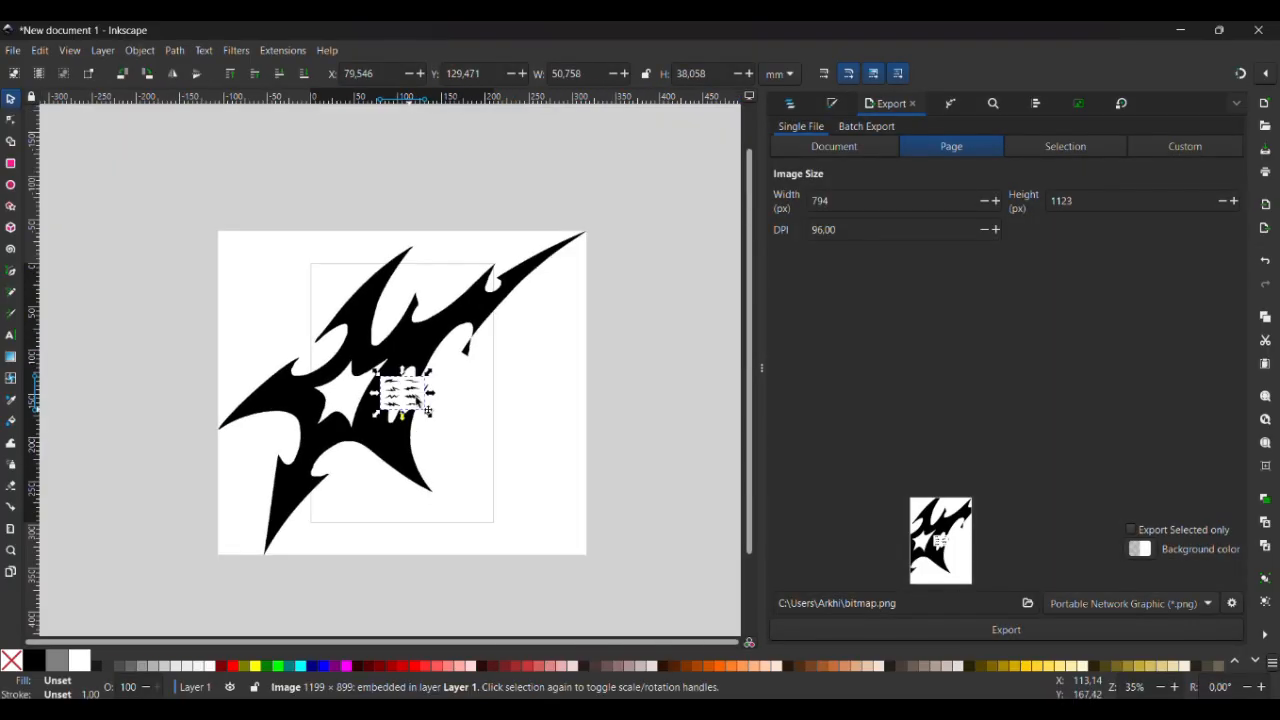
{"action": "left_click_drag", "start_coordinate": [430, 398], "coordinate": [152, 328]}
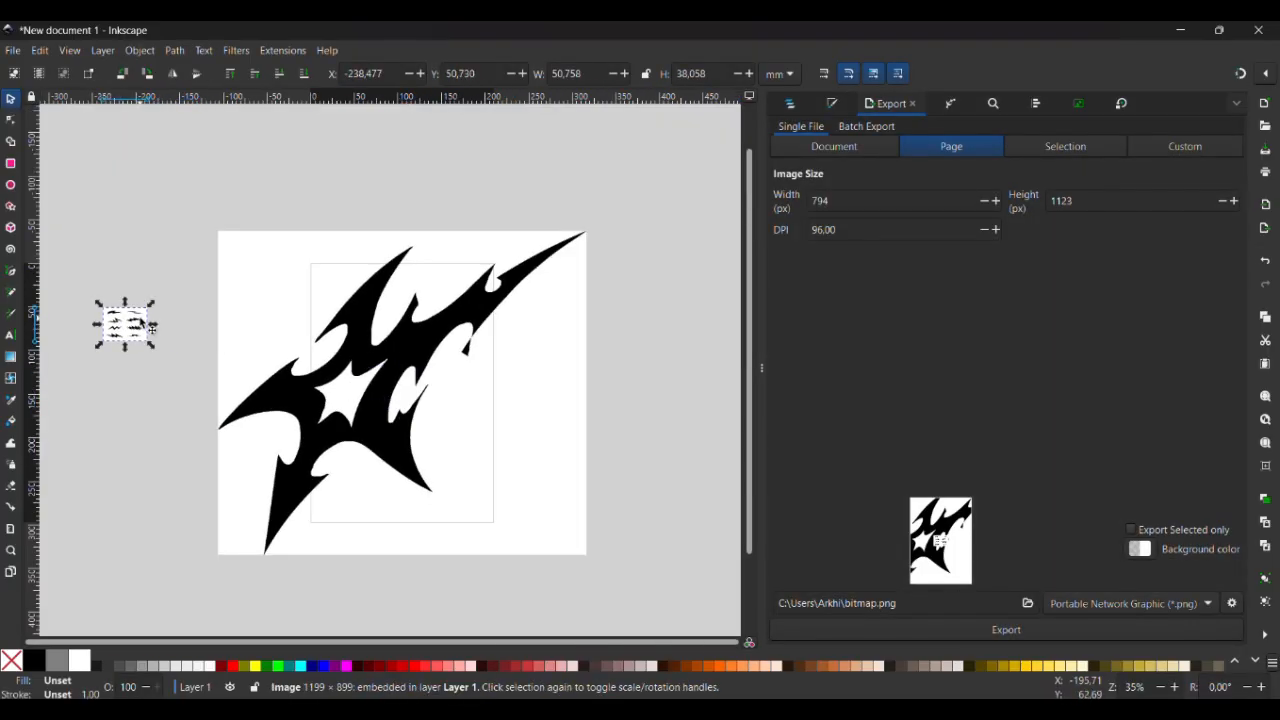
{"action": "left_click", "coordinate": [382, 371]}
{"action": "left_click_drag", "start_coordinate": [213, 227], "coordinate": [346, 312]}
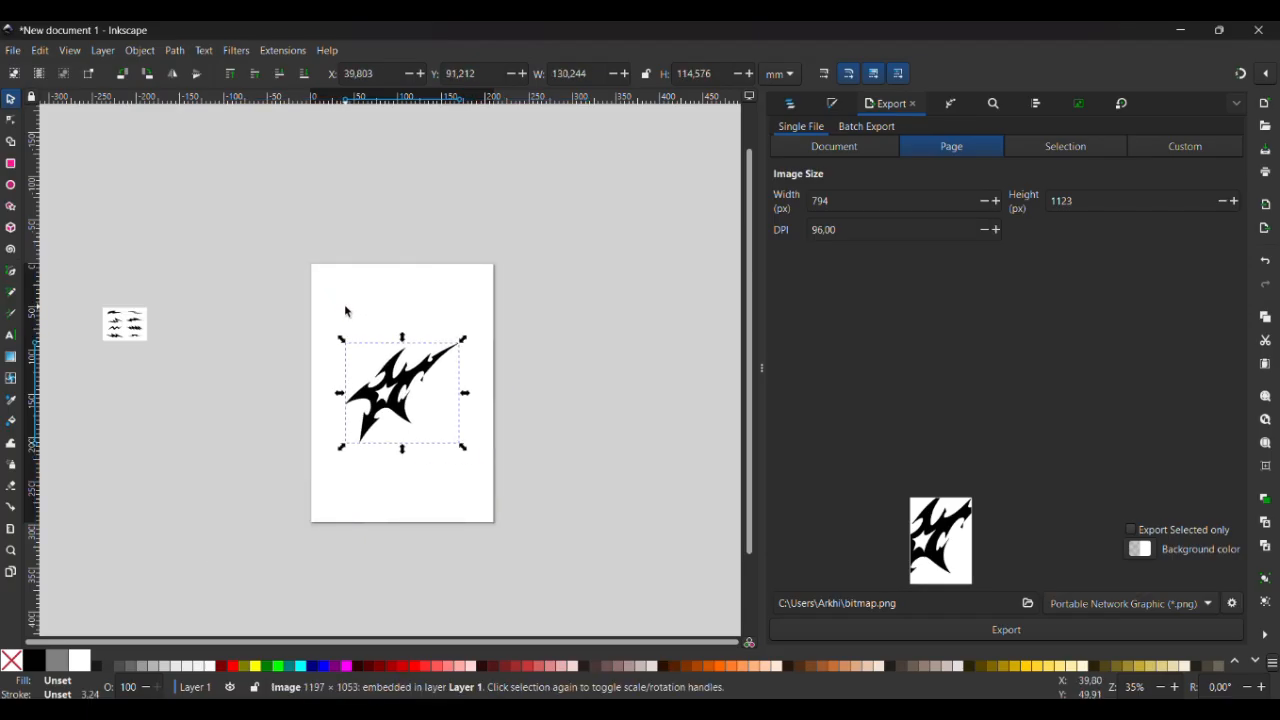
Try to convert the tribal image to a path with Object to Path
{"action": "left_click", "coordinate": [176, 51]}
{"action": "key", "text": "Right"}
{"action": "key", "text": "Right"}
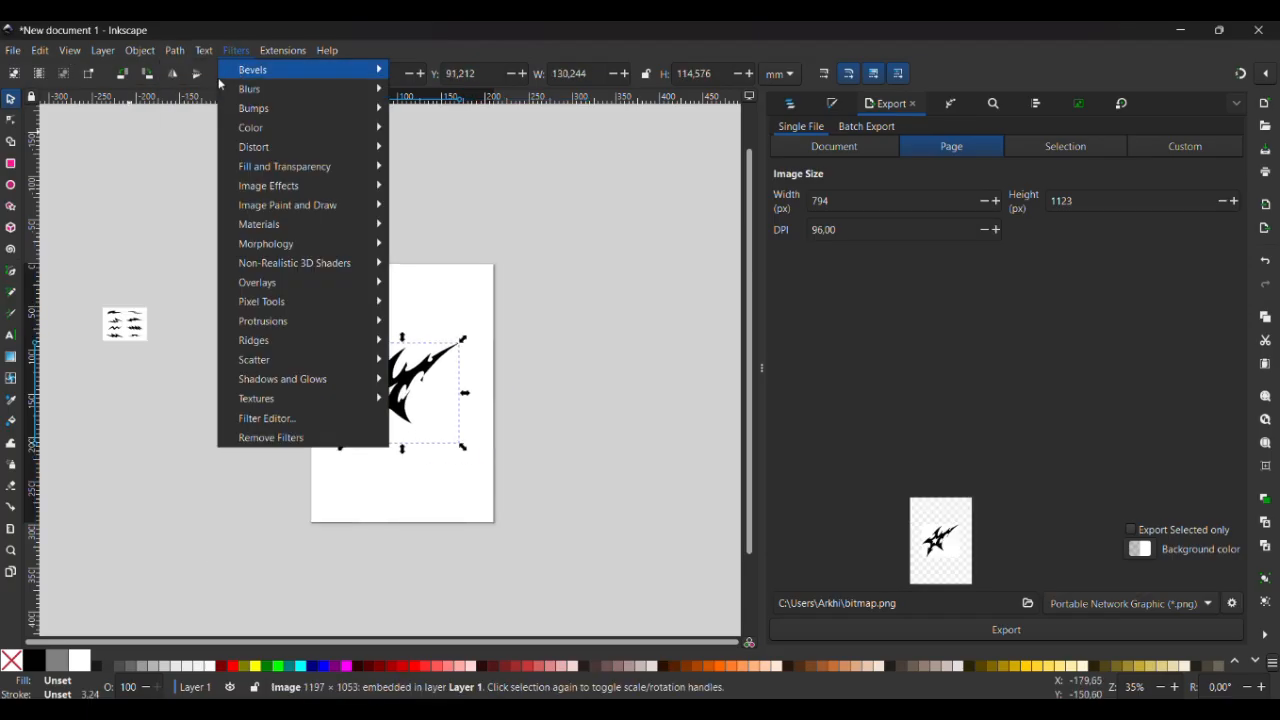
{"action": "mouse_move", "coordinate": [179, 51]}
{"action": "left_click", "coordinate": [190, 72]}
Trace the tribal image with Trace Bitmap, using a single-scan brightness cutoff with threshold 0.615
{"action": "left_click", "coordinate": [174, 51]}
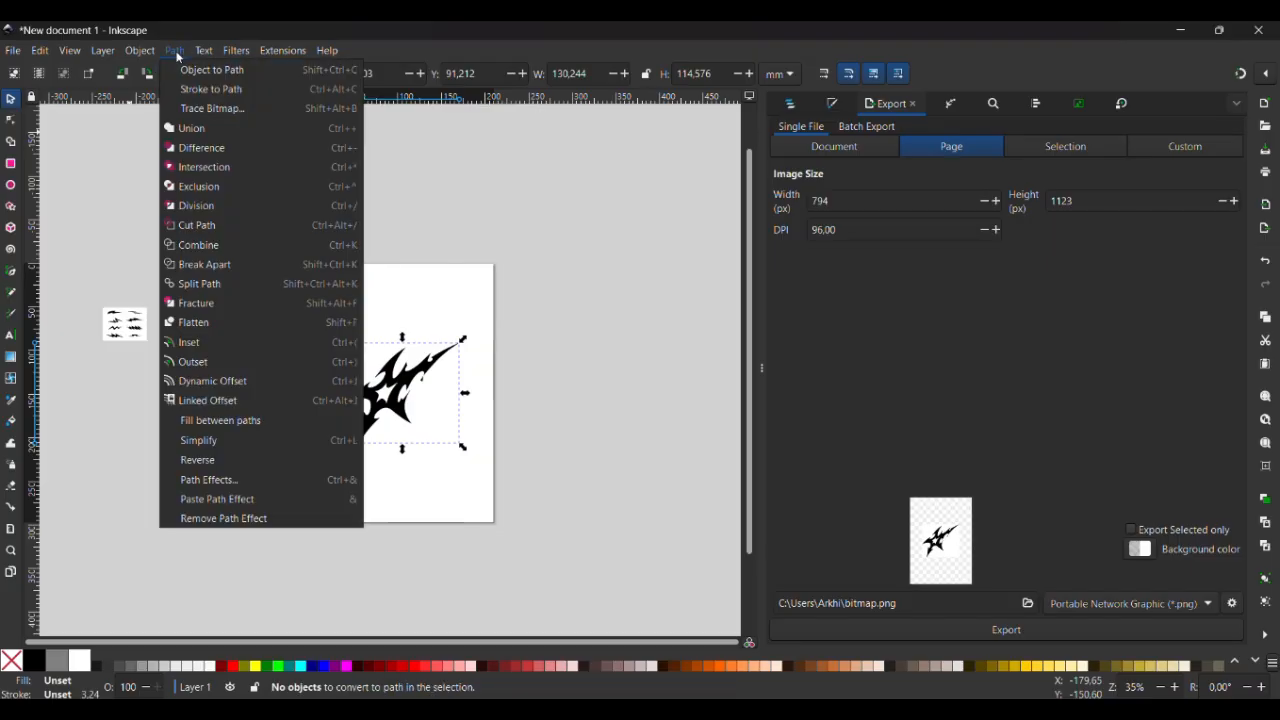
{"action": "left_click", "coordinate": [200, 106]}
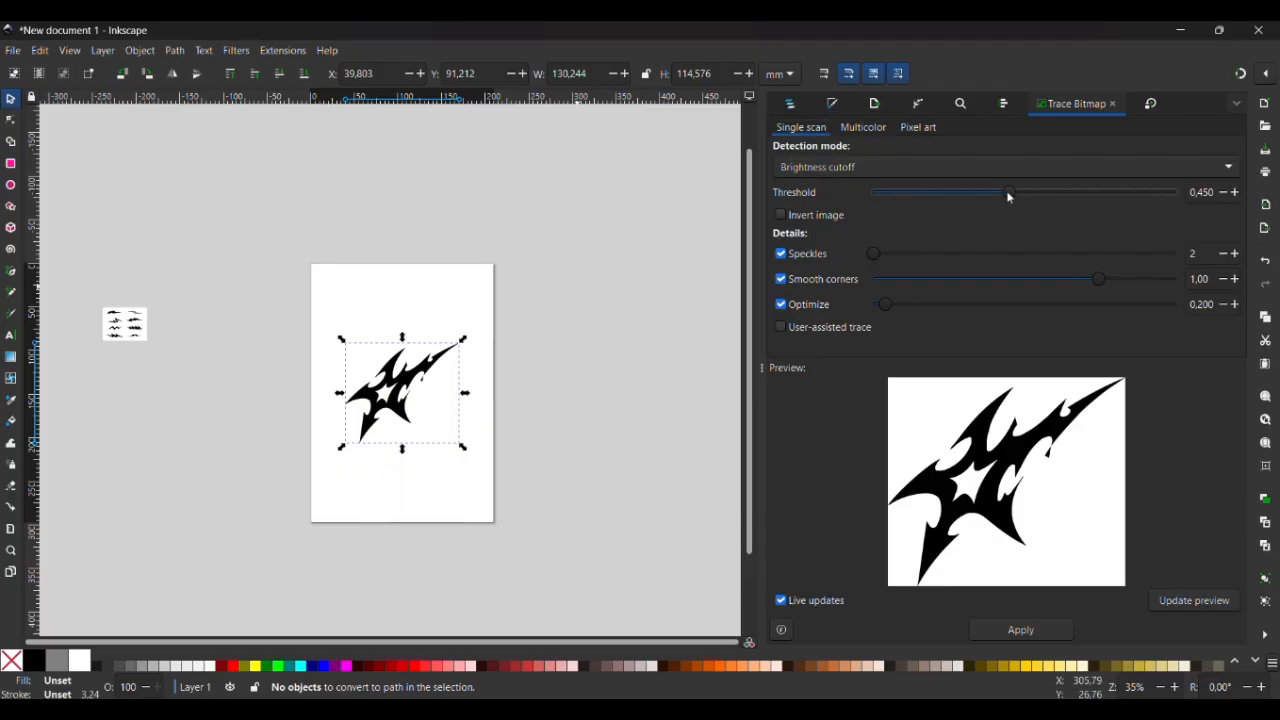
{"action": "left_click_drag", "start_coordinate": [1005, 191], "coordinate": [1058, 197]}
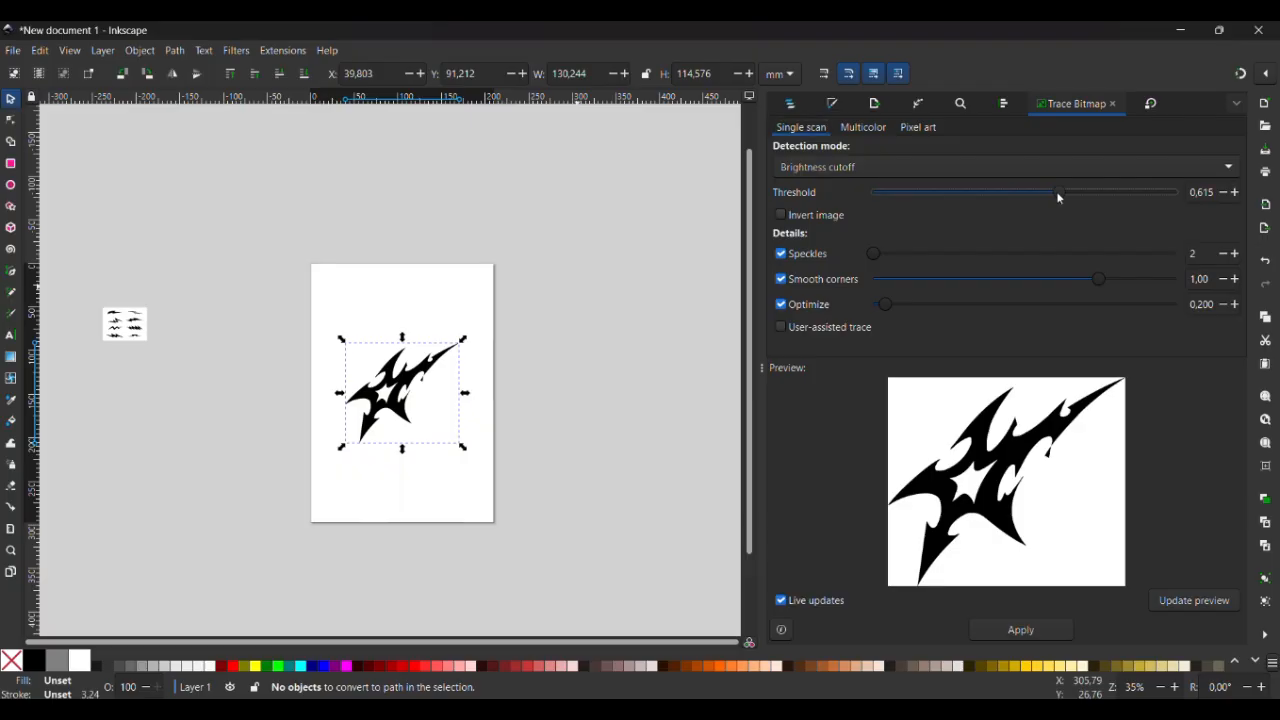
{"action": "left_click", "coordinate": [1021, 631]}
Move the traced tribal shape off the page to its lower right and delete the original image
{"action": "mouse_move", "coordinate": [403, 395]}
{"action": "left_mouse_down"}
{"action": "mouse_move", "coordinate": [486, 457]}
{"action": "mouse_move", "coordinate": [607, 501]}
{"action": "left_mouse_up"}
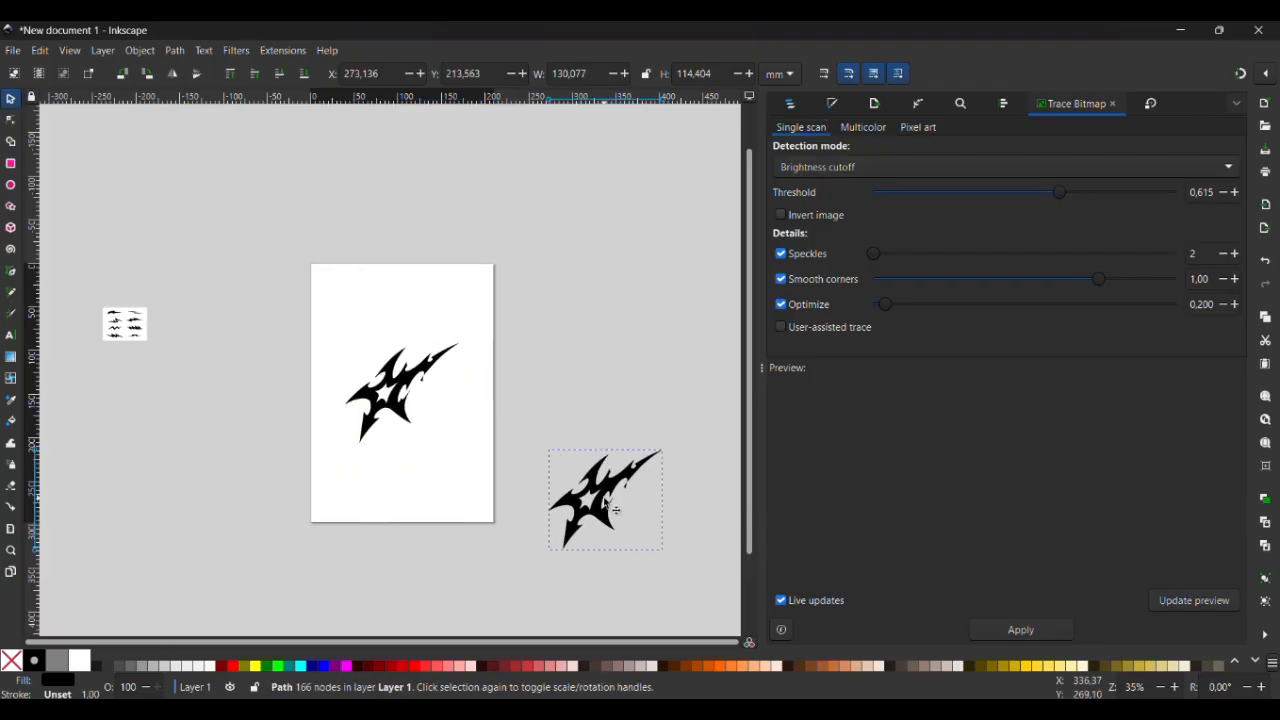
{"action": "left_click", "coordinate": [411, 410]}
{"action": "key", "text": "Delete"}
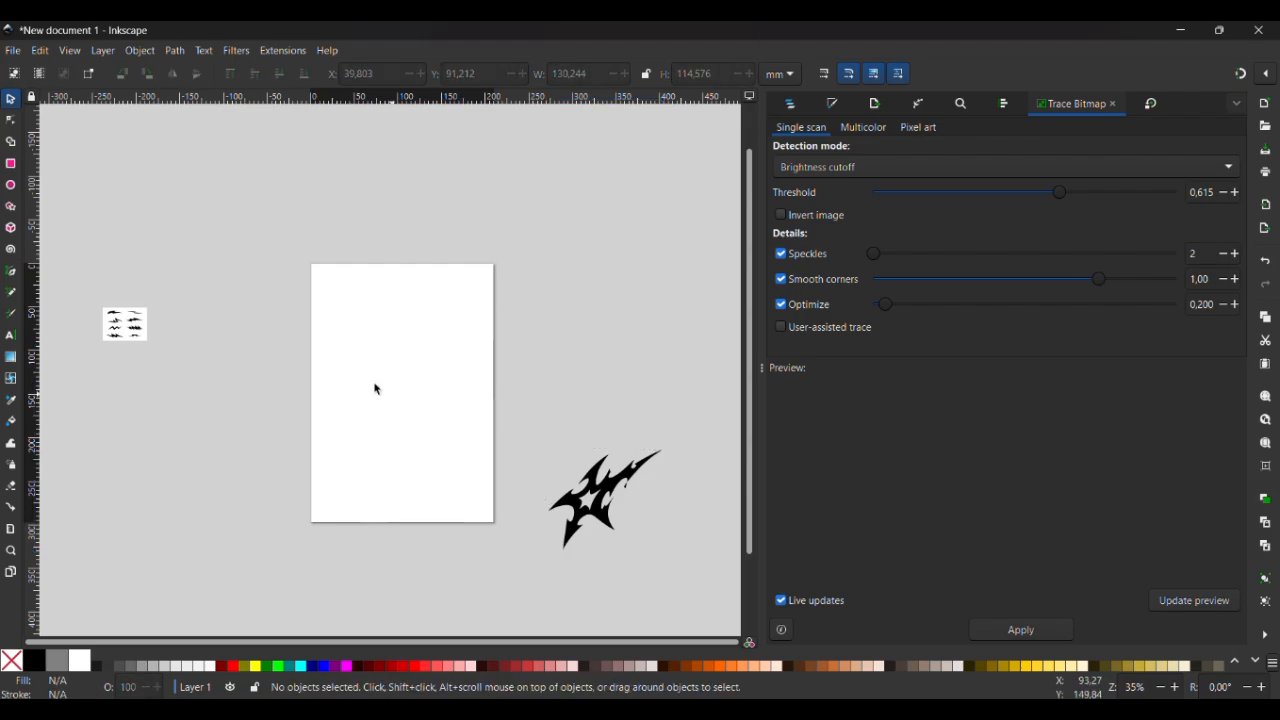
Enlarge the lightning-shape image to about 122 × 92 mm and trace it with Trace Bitmap
{"action": "left_click", "coordinate": [122, 330]}
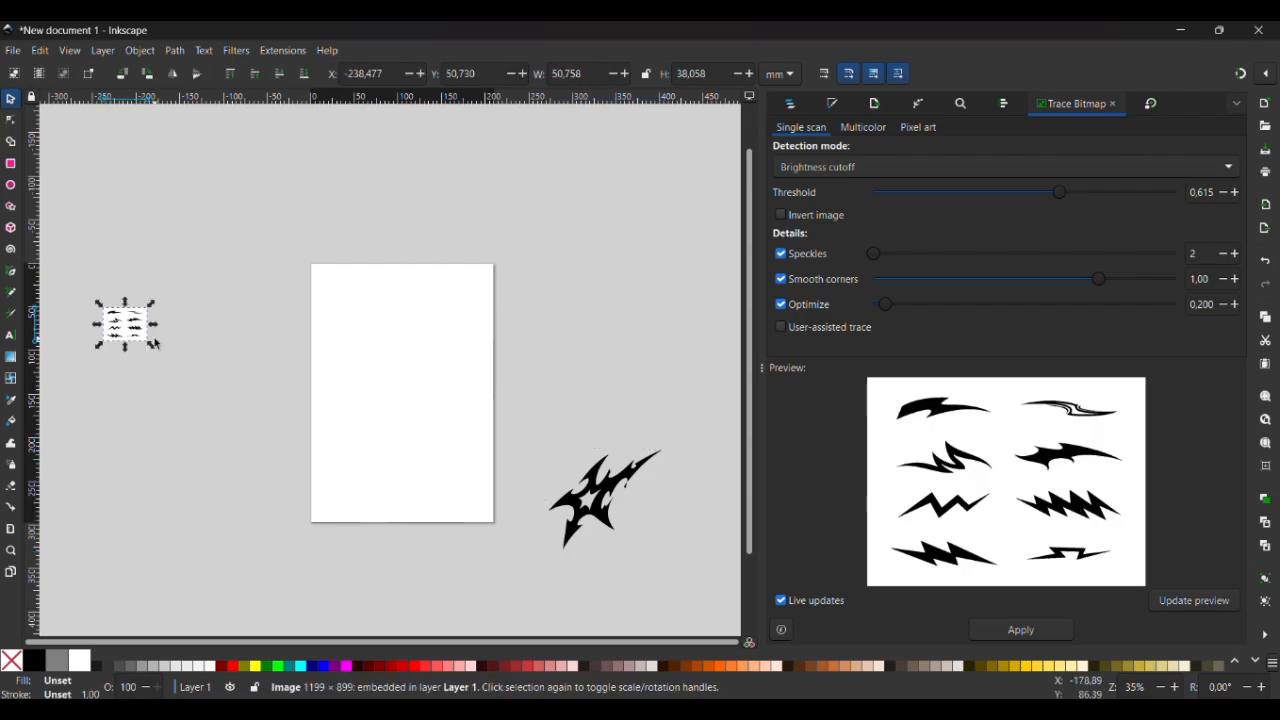
{"action": "left_click_drag", "start_coordinate": [151, 349], "coordinate": [184, 368]}
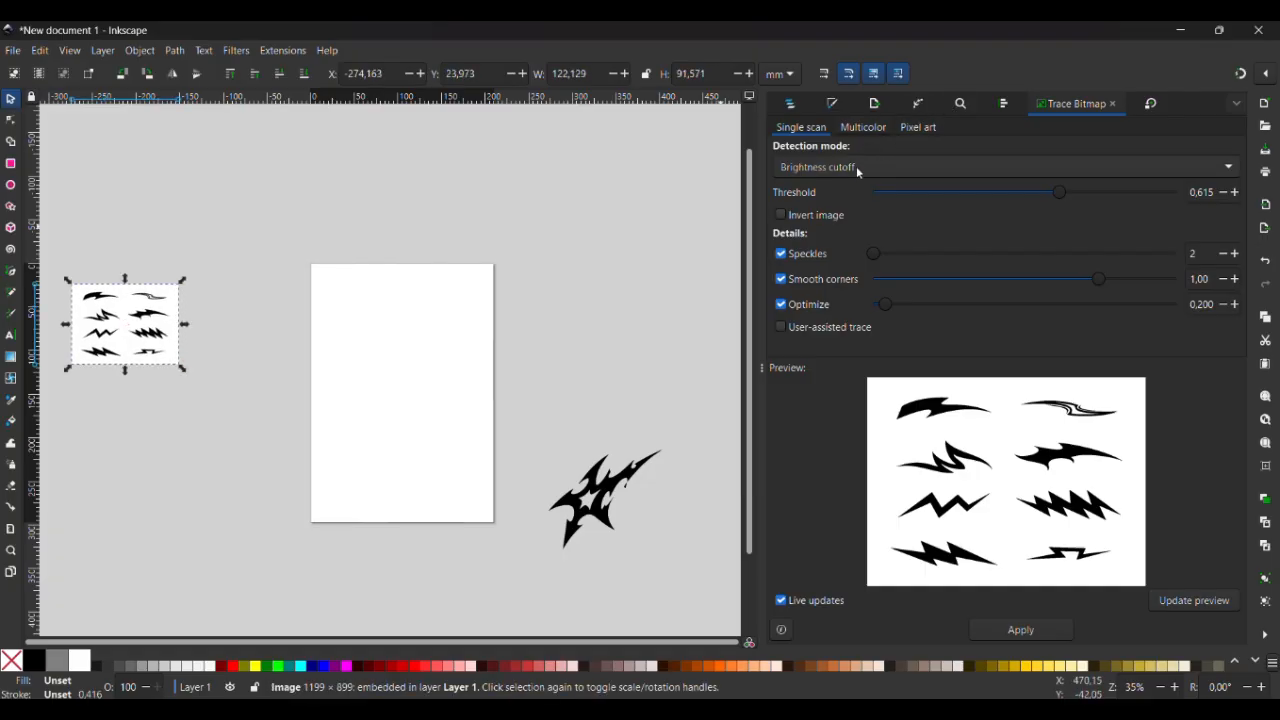
{"action": "left_click", "coordinate": [176, 51]}
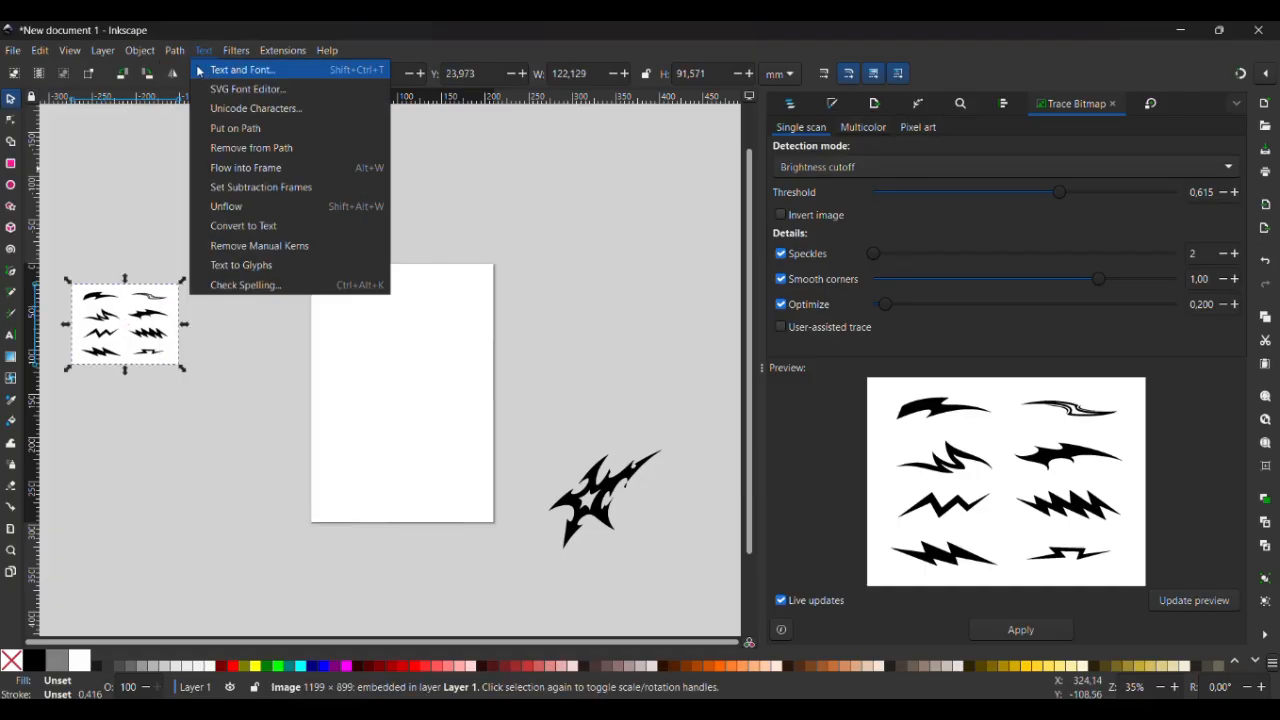
{"action": "key", "text": "Escape"}
{"action": "key", "text": "shift+ctrl+c"}
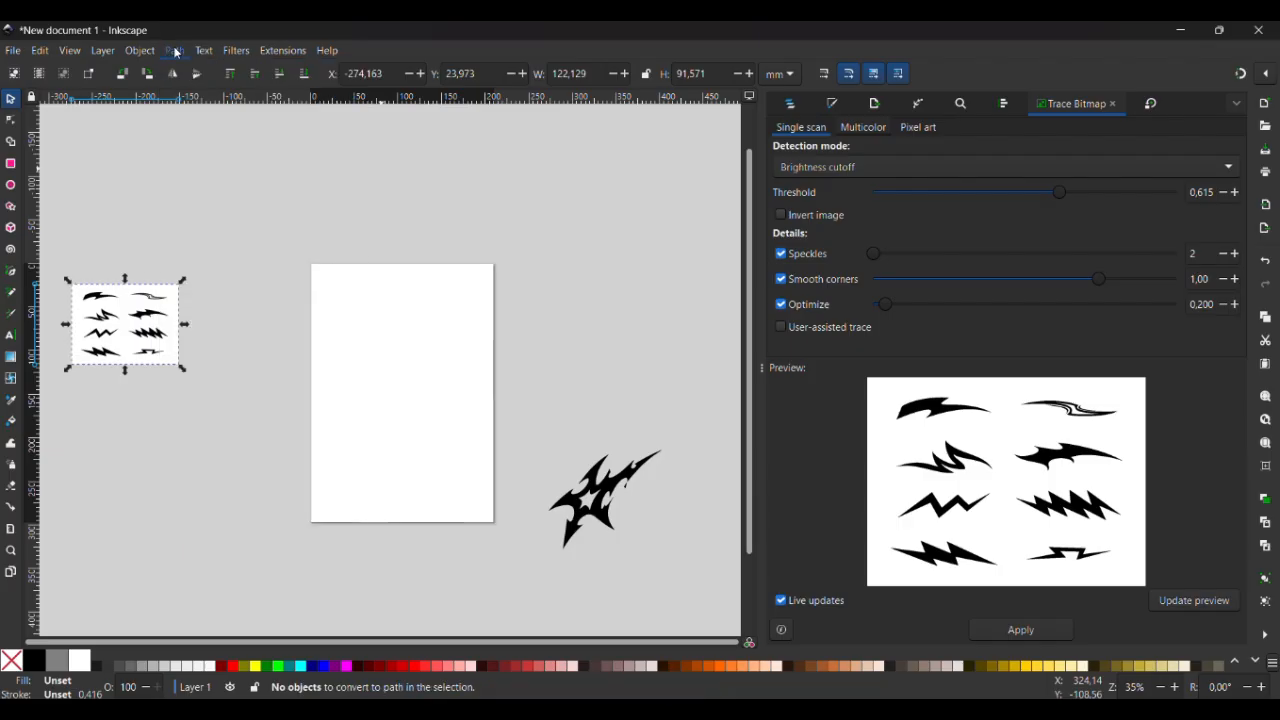
{"action": "left_click", "coordinate": [1021, 628]}
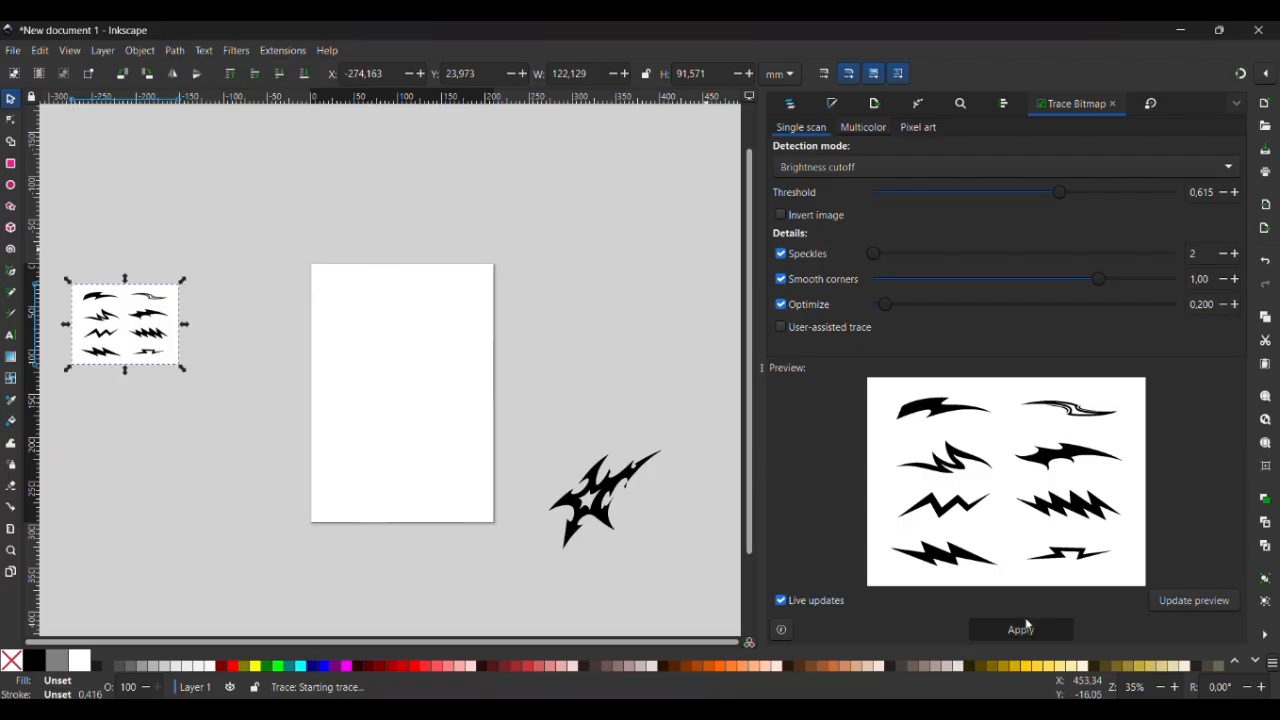
Move the traced lightning path off its source image onto the upper part of the page and break it apart
{"action": "mouse_move", "coordinate": [139, 336]}
{"action": "left_mouse_down"}
{"action": "mouse_move", "coordinate": [320, 312]}
{"action": "mouse_move", "coordinate": [481, 394]}
{"action": "left_mouse_up"}
{"action": "left_click", "coordinate": [174, 50]}
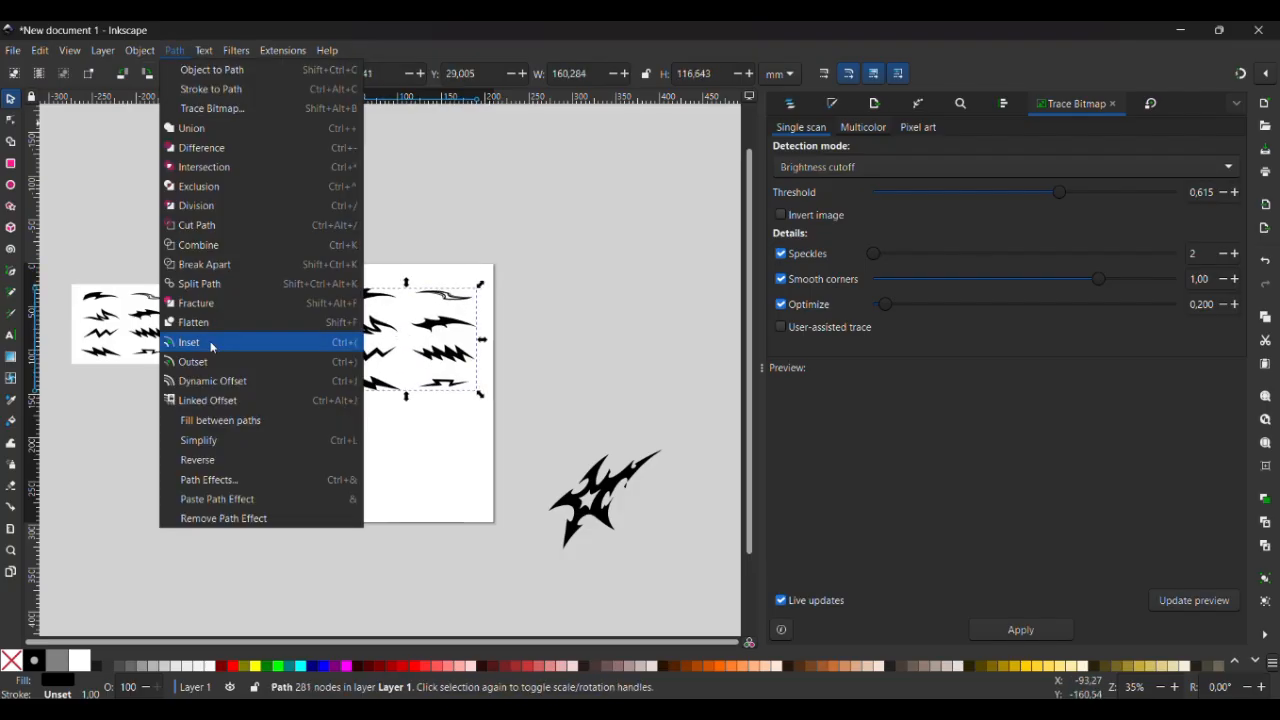
{"action": "left_click", "coordinate": [239, 270]}
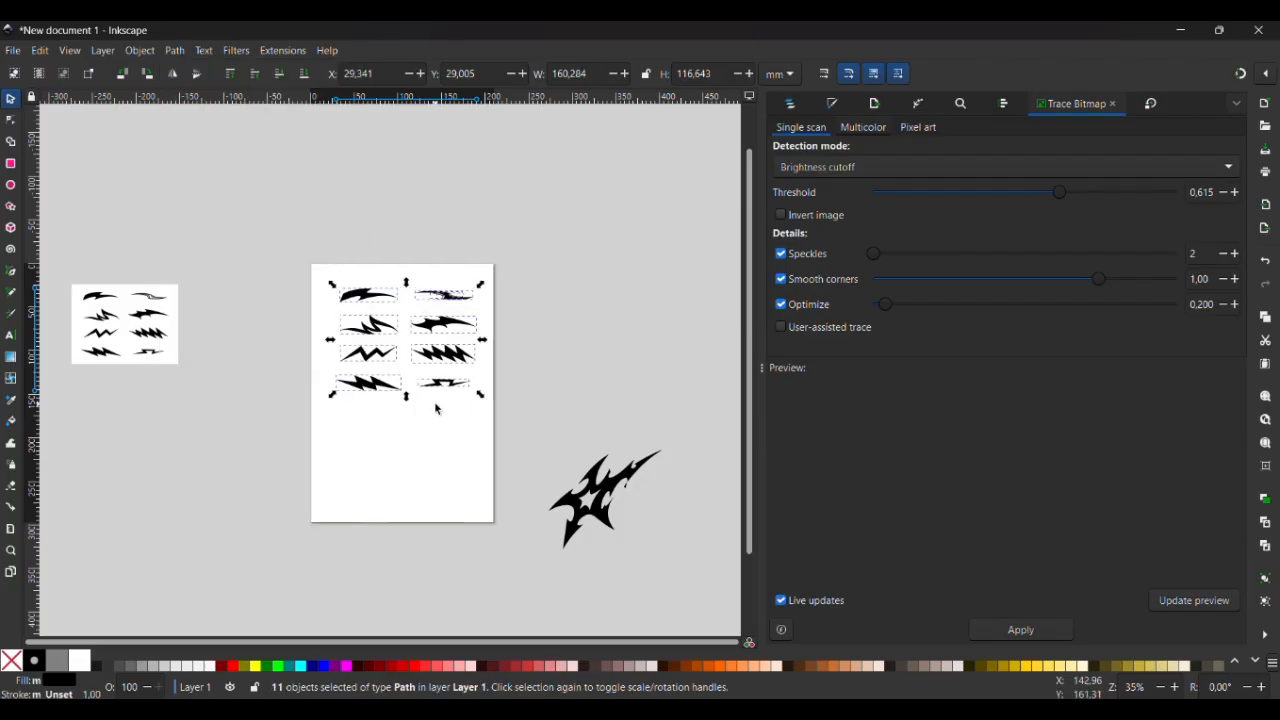
Unite the four pieces of the curved S-like shape in the upper right of the traced set into one path
{"action": "scroll", "coordinate": [435, 408], "scroll_direction": "up", "scroll_amount": 1}
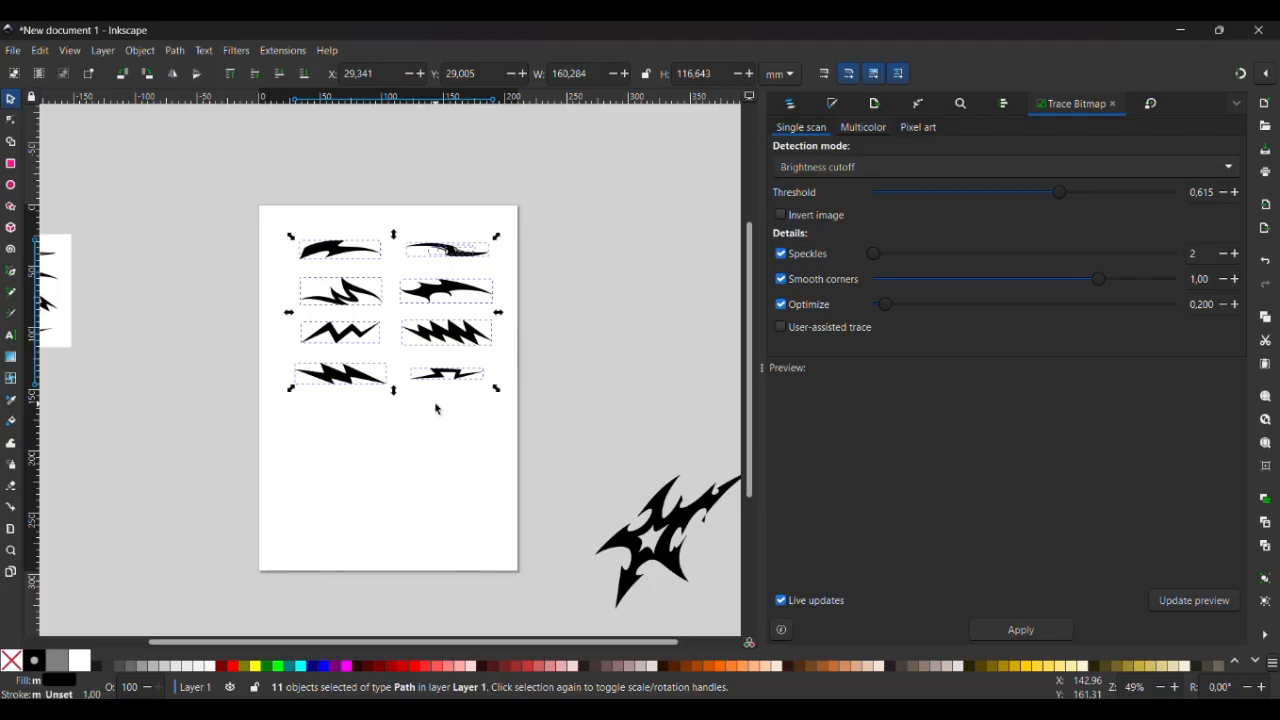
{"action": "scroll", "coordinate": [435, 408], "scroll_direction": "up", "scroll_amount": 6}
{"action": "scroll", "coordinate": [435, 408], "scroll_direction": "up", "scroll_amount": 20}
{"action": "scroll", "coordinate": [435, 408], "scroll_direction": "right", "scroll_amount": 5}
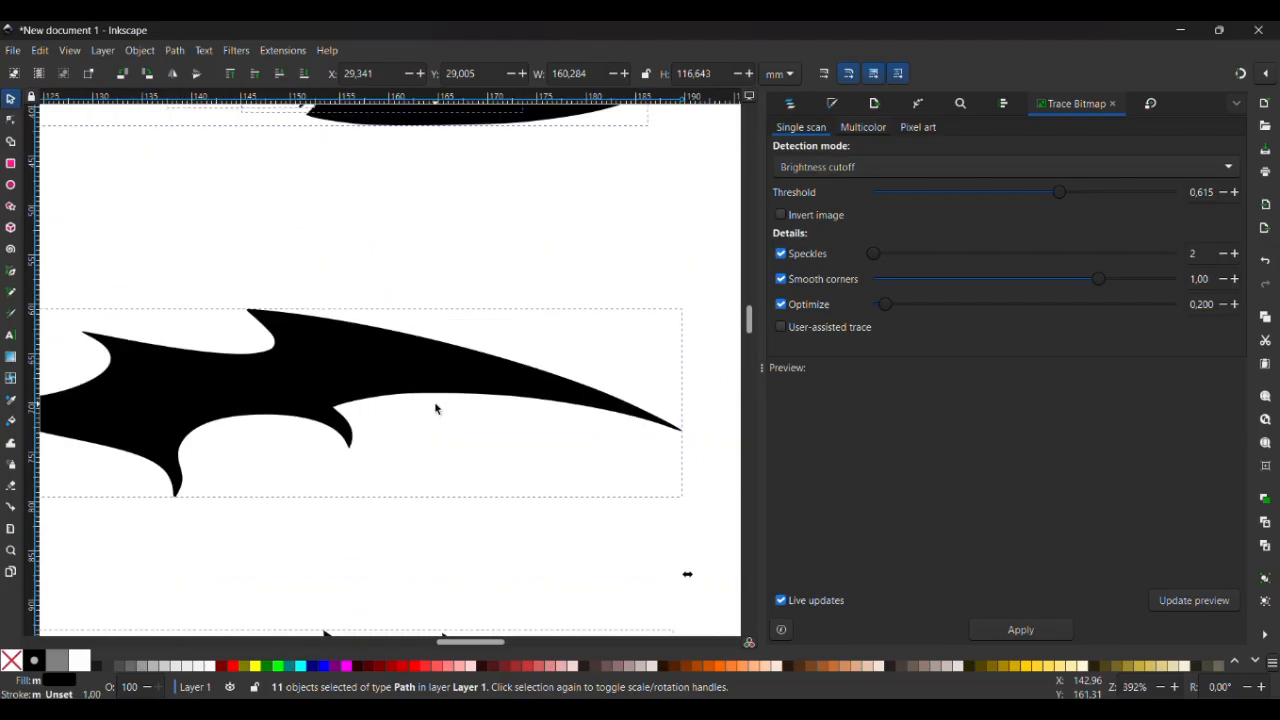
{"action": "scroll", "coordinate": [435, 408], "scroll_direction": "up", "scroll_amount": 4}
{"action": "scroll", "coordinate": [440, 390], "scroll_direction": "left", "scroll_amount": 2}
{"action": "left_click", "coordinate": [522, 173]}
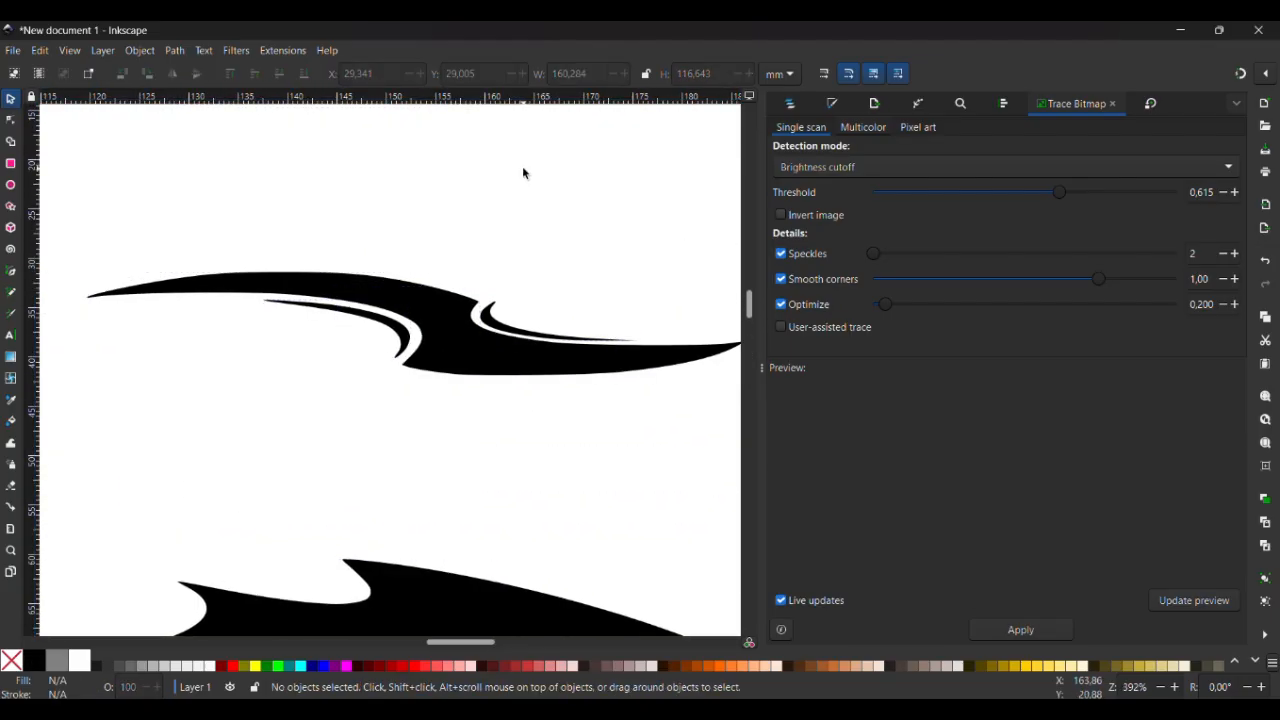
{"action": "scroll", "coordinate": [371, 286], "scroll_direction": "down", "scroll_amount": 2}
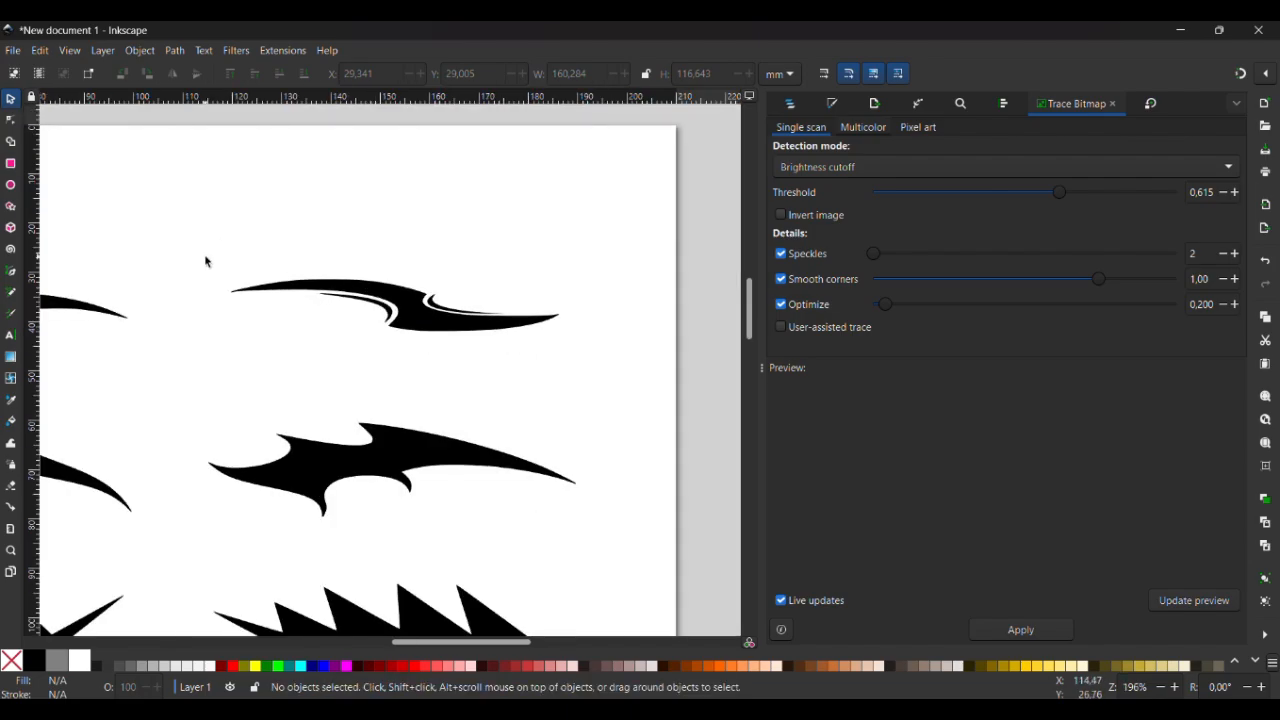
{"action": "left_click_drag", "start_coordinate": [206, 257], "coordinate": [625, 390]}
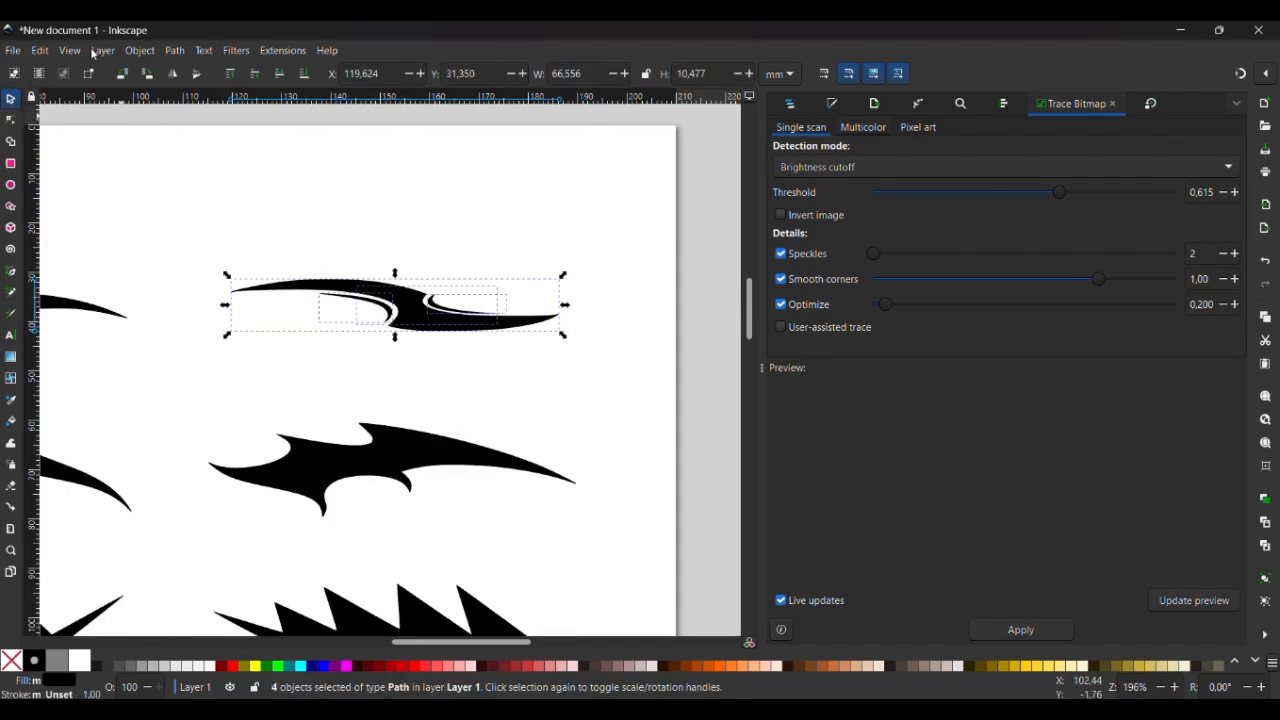
{"action": "left_click", "coordinate": [176, 50]}
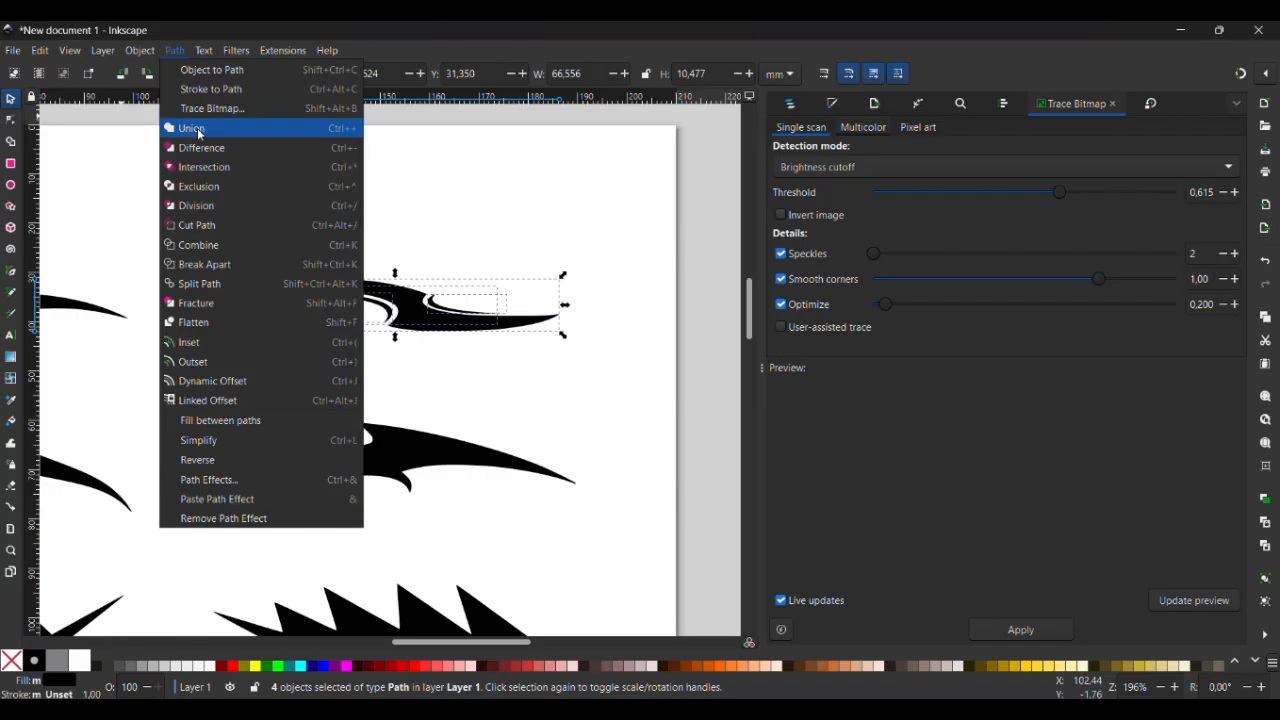
{"action": "left_click", "coordinate": [195, 126]}
Delete the original lightning image and move all the traced lightning shapes off the page to its left
{"action": "scroll", "coordinate": [691, 334], "scroll_direction": "down", "scroll_amount": 5}
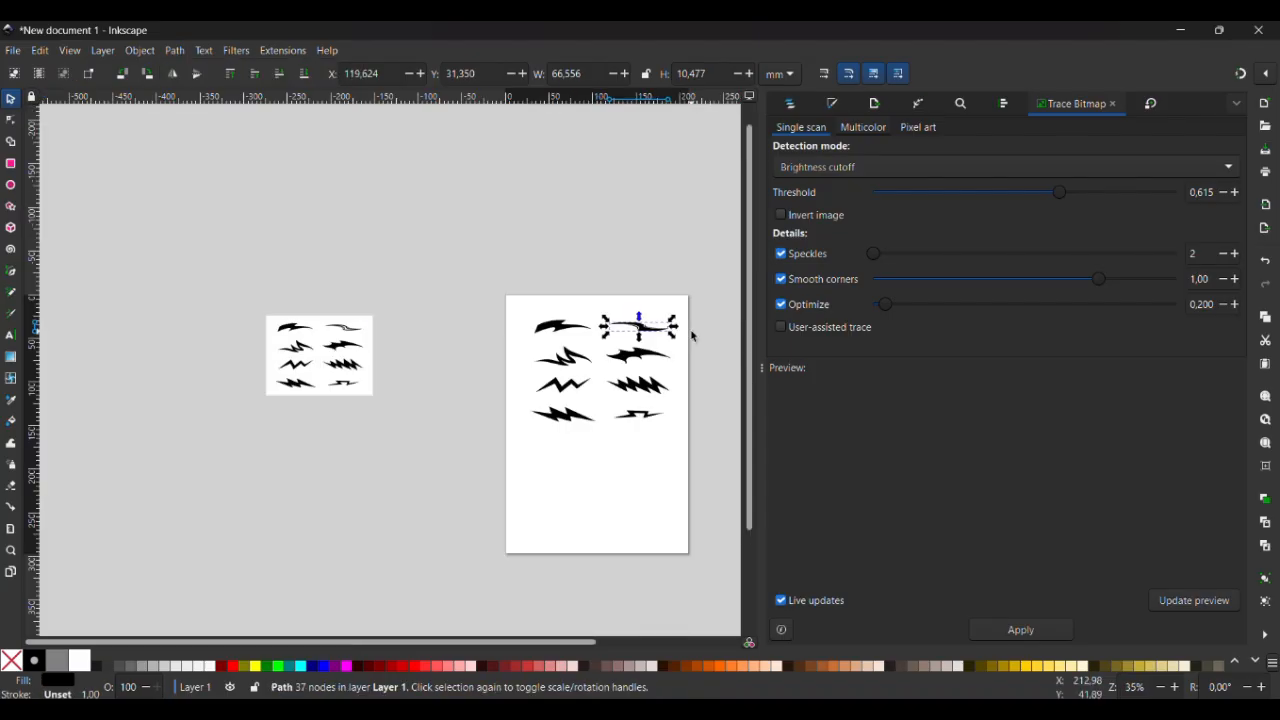
{"action": "left_click", "coordinate": [331, 343]}
{"action": "key", "text": "Delete"}
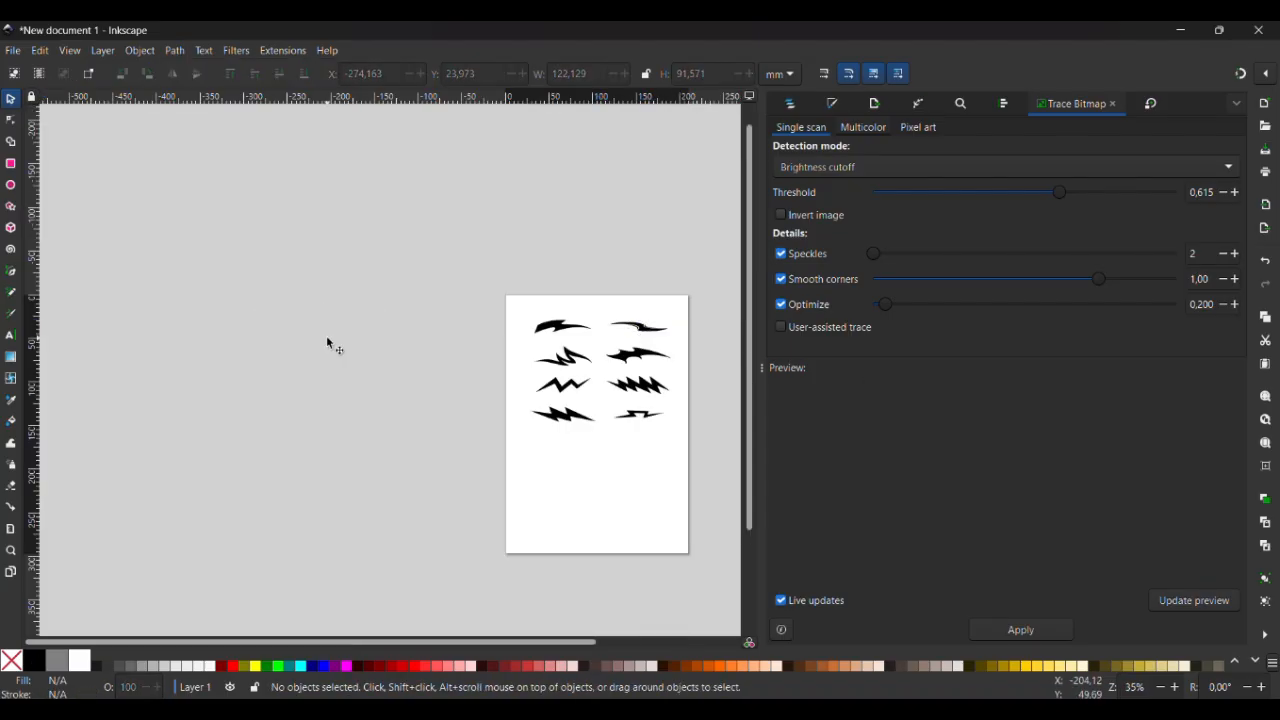
{"action": "left_click_drag", "start_coordinate": [518, 307], "coordinate": [700, 490]}
{"action": "left_click_drag", "start_coordinate": [632, 370], "coordinate": [297, 451]}
{"action": "left_click", "coordinate": [404, 434]}
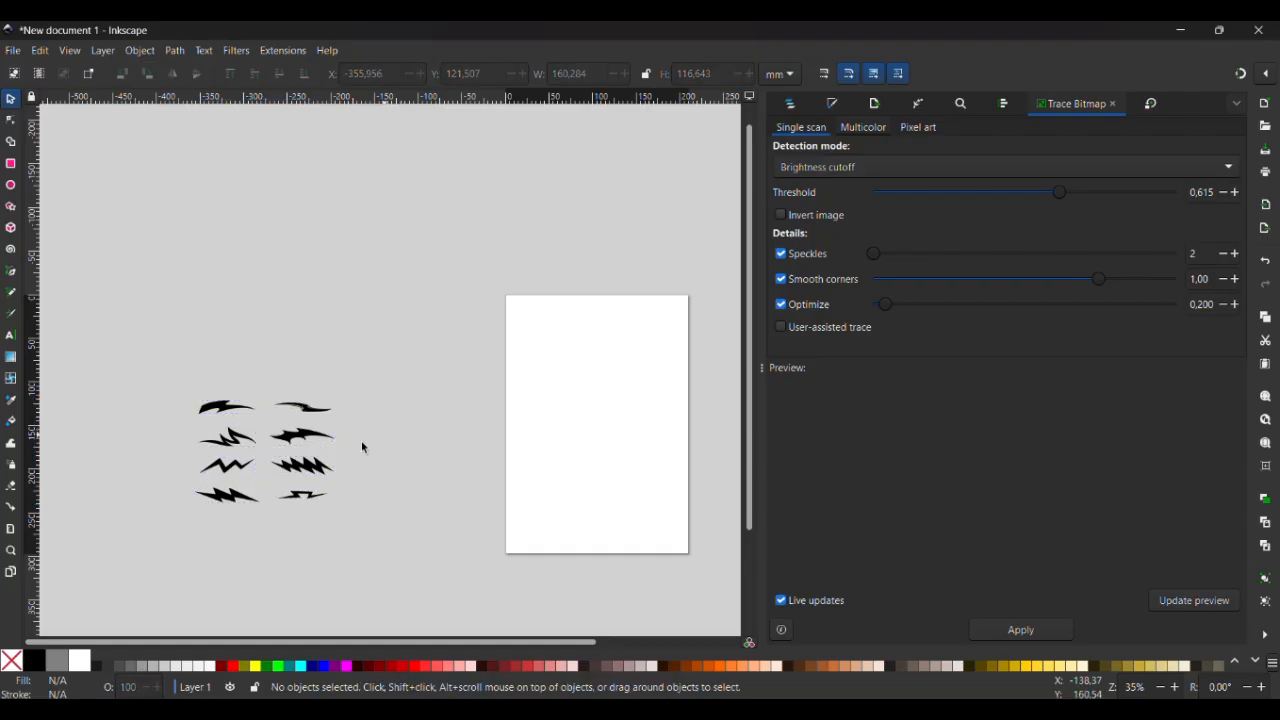
Move the spiky wing-like lightning shape, second in the right column of the traced set, back onto the page
{"action": "left_click", "coordinate": [300, 440]}
{"action": "left_click_drag", "start_coordinate": [300, 440], "coordinate": [590, 377]}
{"action": "scroll", "coordinate": [607, 437], "scroll_direction": "right", "scroll_amount": 2}
{"action": "scroll", "coordinate": [607, 437], "scroll_direction": "right", "scroll_amount": 8}
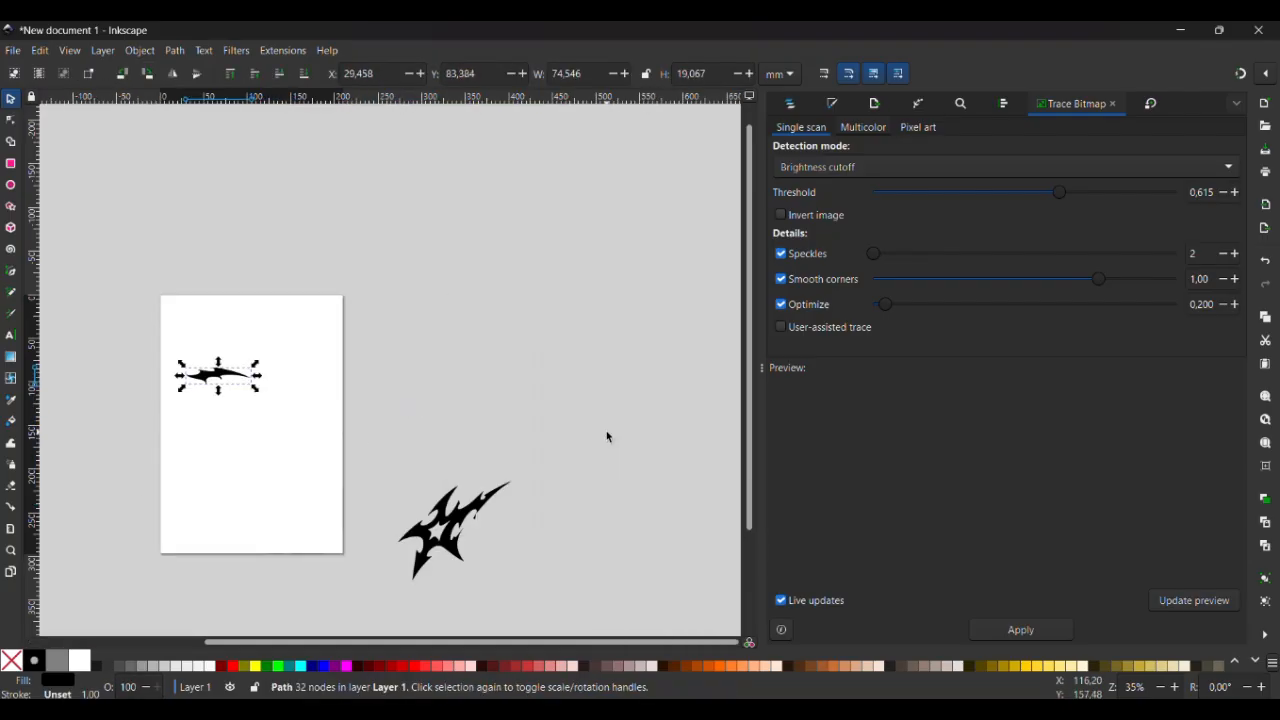
{"action": "left_click", "coordinate": [449, 553]}
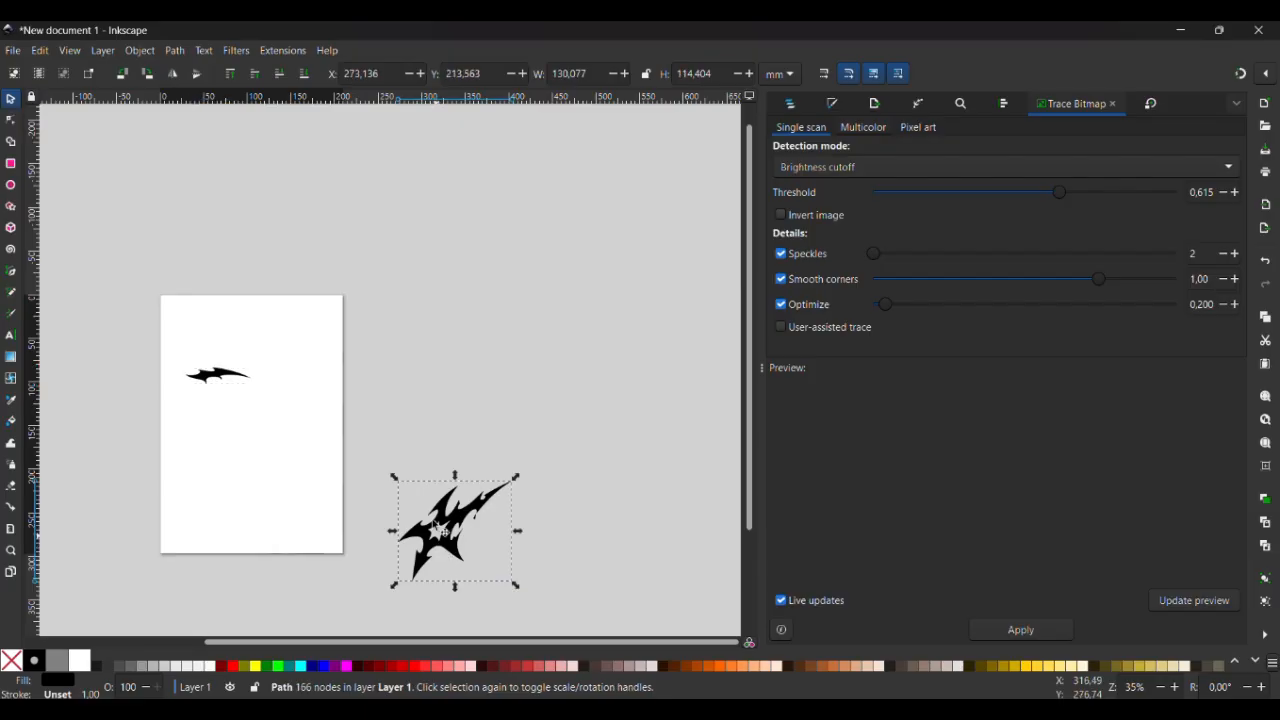
{"action": "scroll", "coordinate": [307, 409], "scroll_direction": "up", "scroll_amount": 3}
{"action": "key", "text": "Escape"}
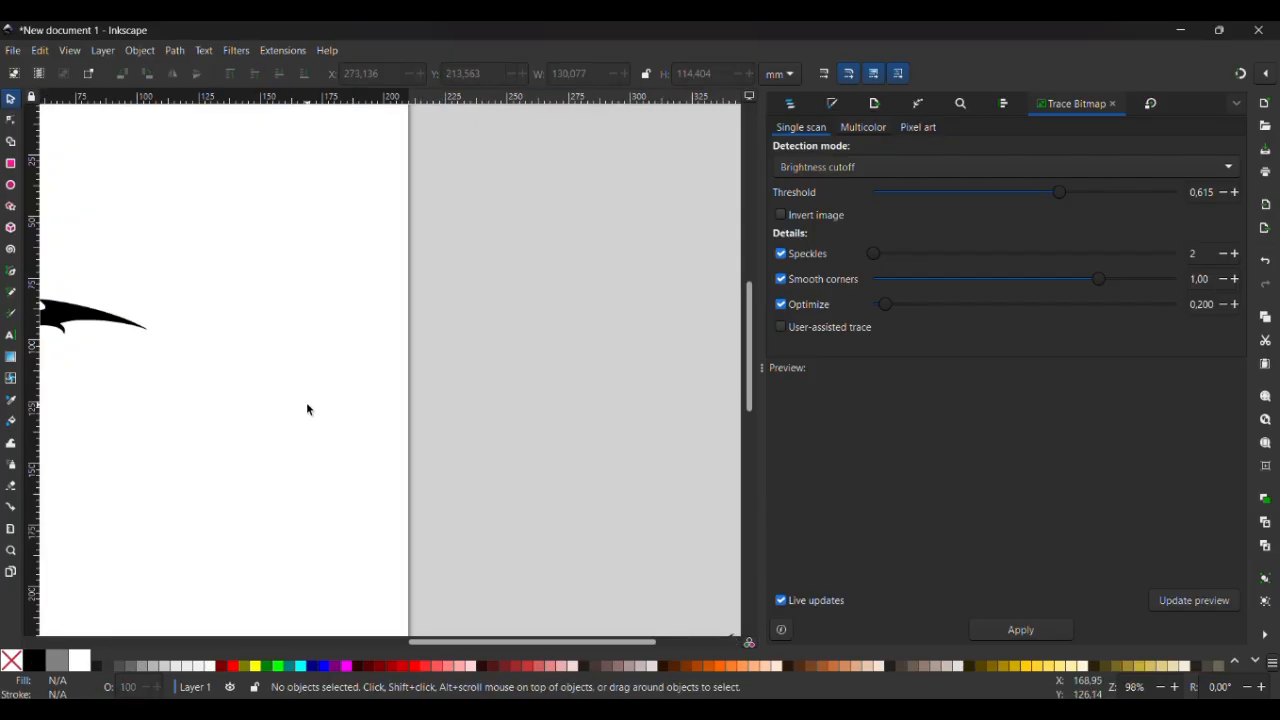
{"action": "scroll", "coordinate": [307, 409], "scroll_direction": "left", "scroll_amount": 6}
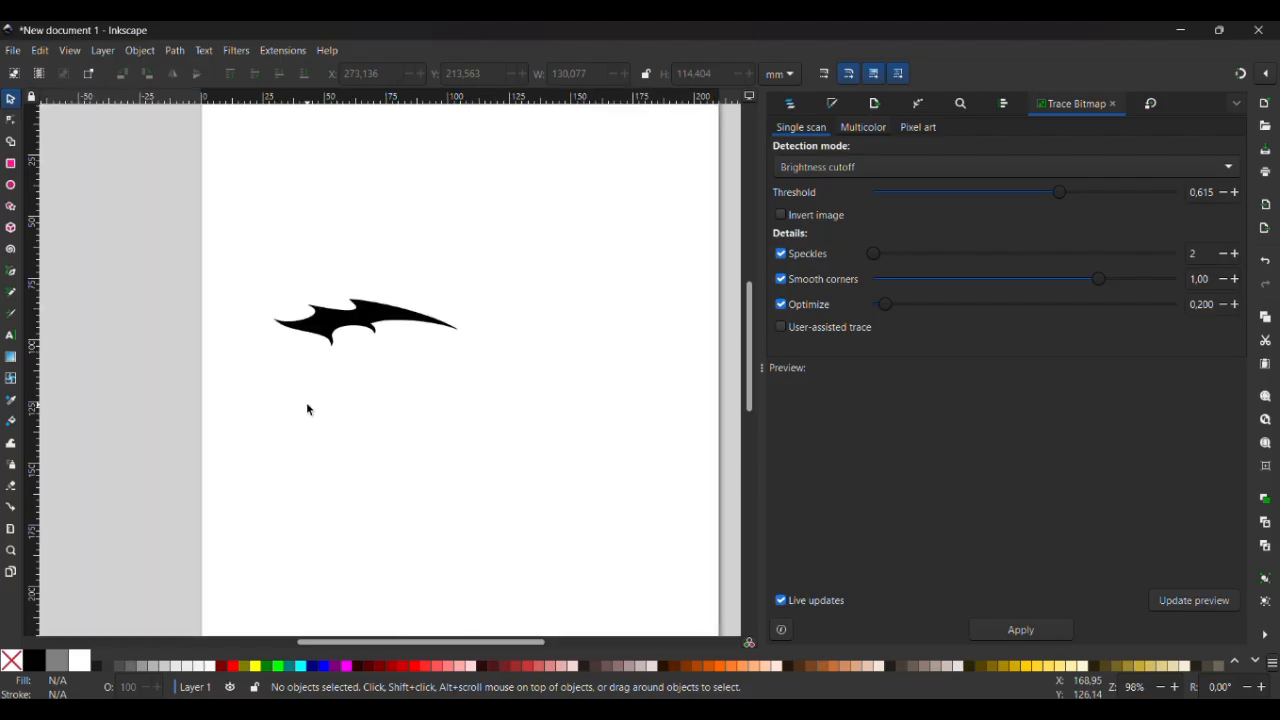
{"action": "scroll", "coordinate": [307, 409], "scroll_direction": "down", "scroll_amount": 2}
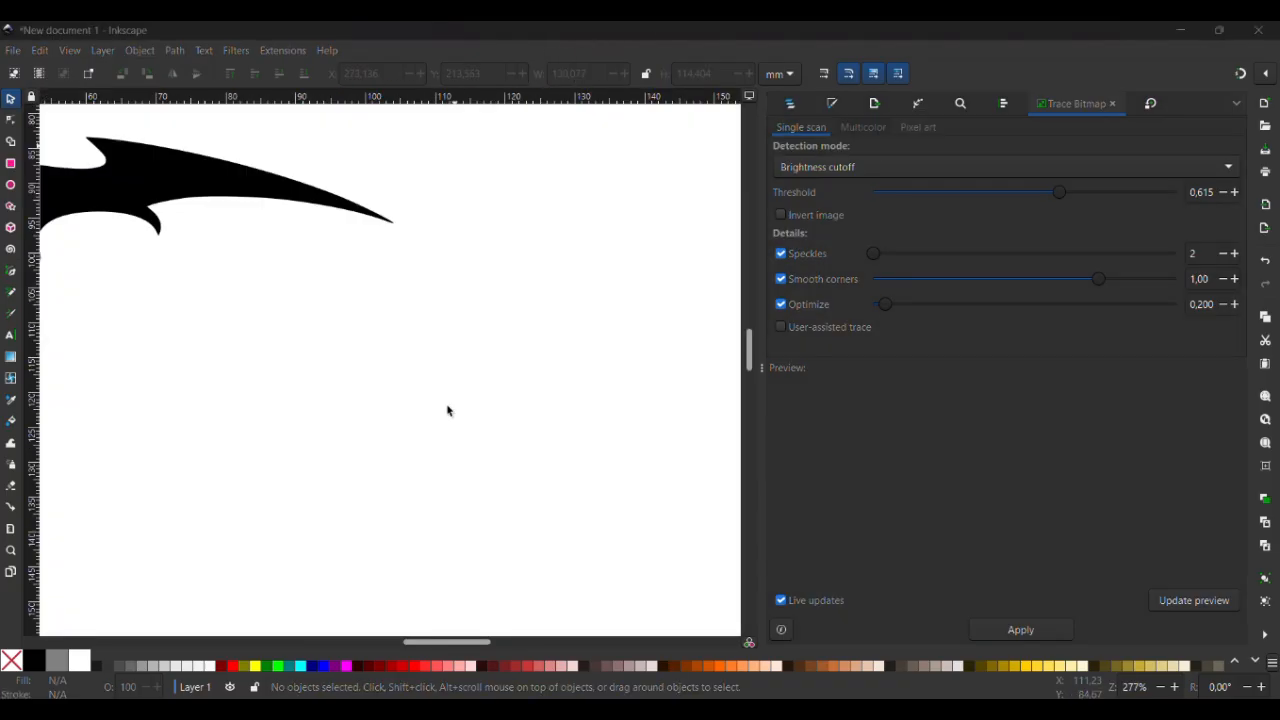
{"action": "scroll", "coordinate": [447, 410], "scroll_direction": "down", "scroll_amount": 2}
Enlarge the lightning shape on the page to about 164 × 42 mm, centre it roughly across the page width, and copy it
{"action": "left_click", "coordinate": [329, 291]}
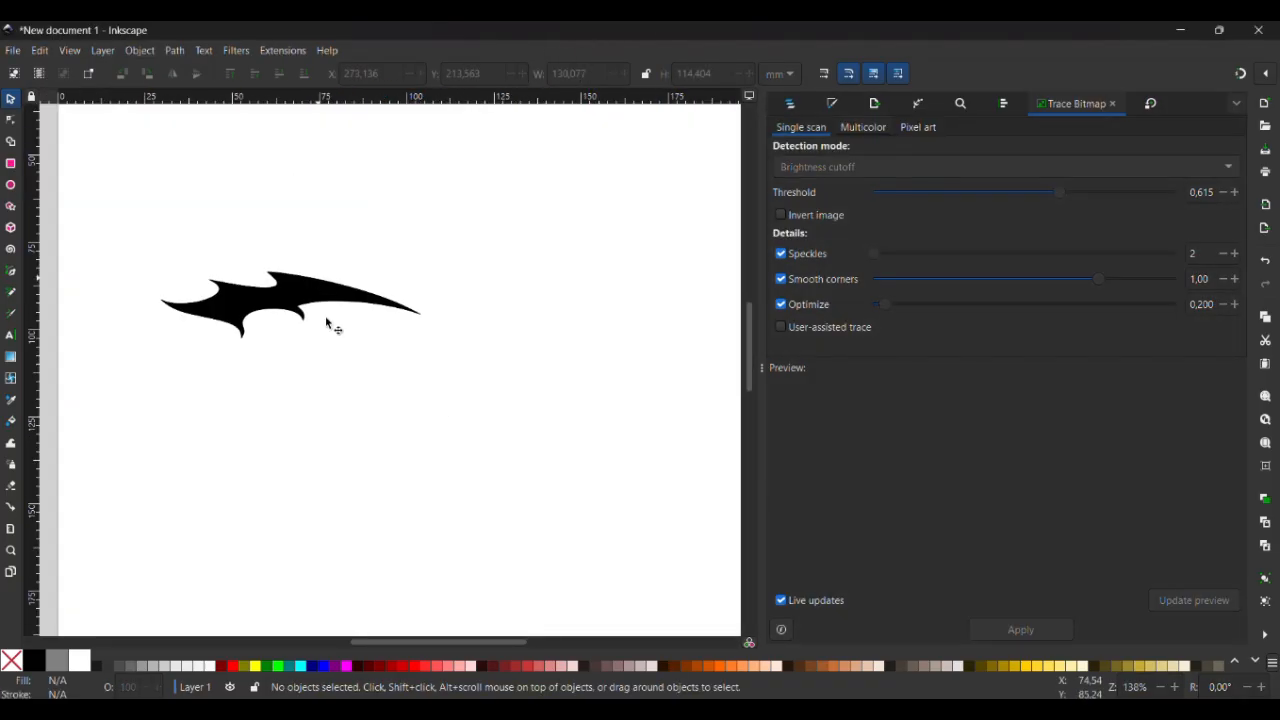
{"action": "scroll", "coordinate": [375, 435], "scroll_direction": "down", "scroll_amount": 3}
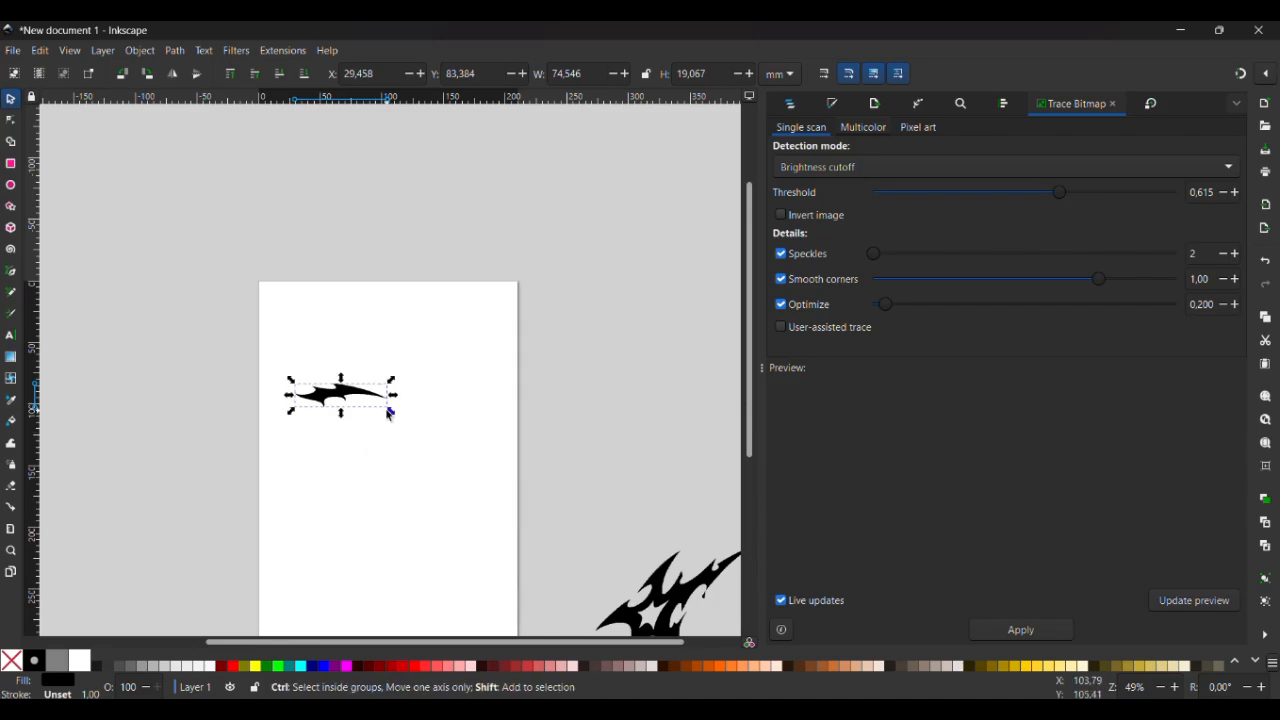
{"action": "left_click_drag", "start_coordinate": [392, 411], "coordinate": [447, 427]}
{"action": "left_click_drag", "start_coordinate": [326, 401], "coordinate": [371, 432]}
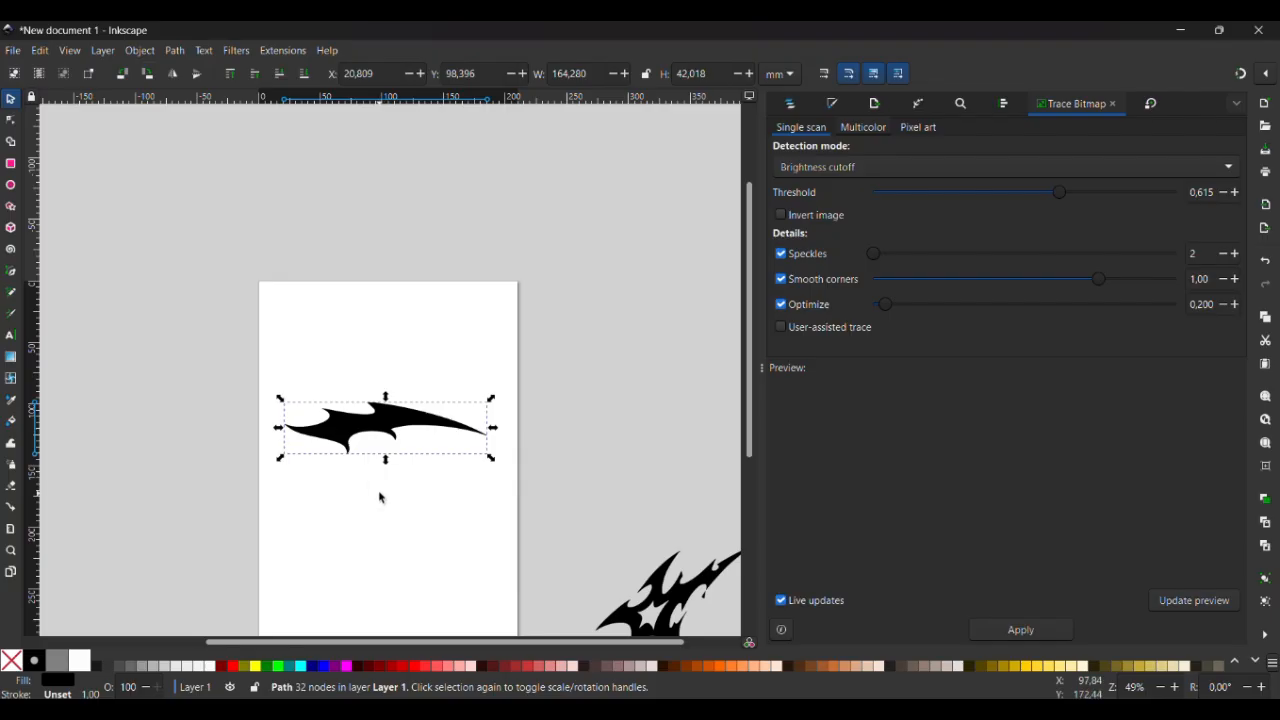
{"action": "left_click", "coordinate": [42, 51]}
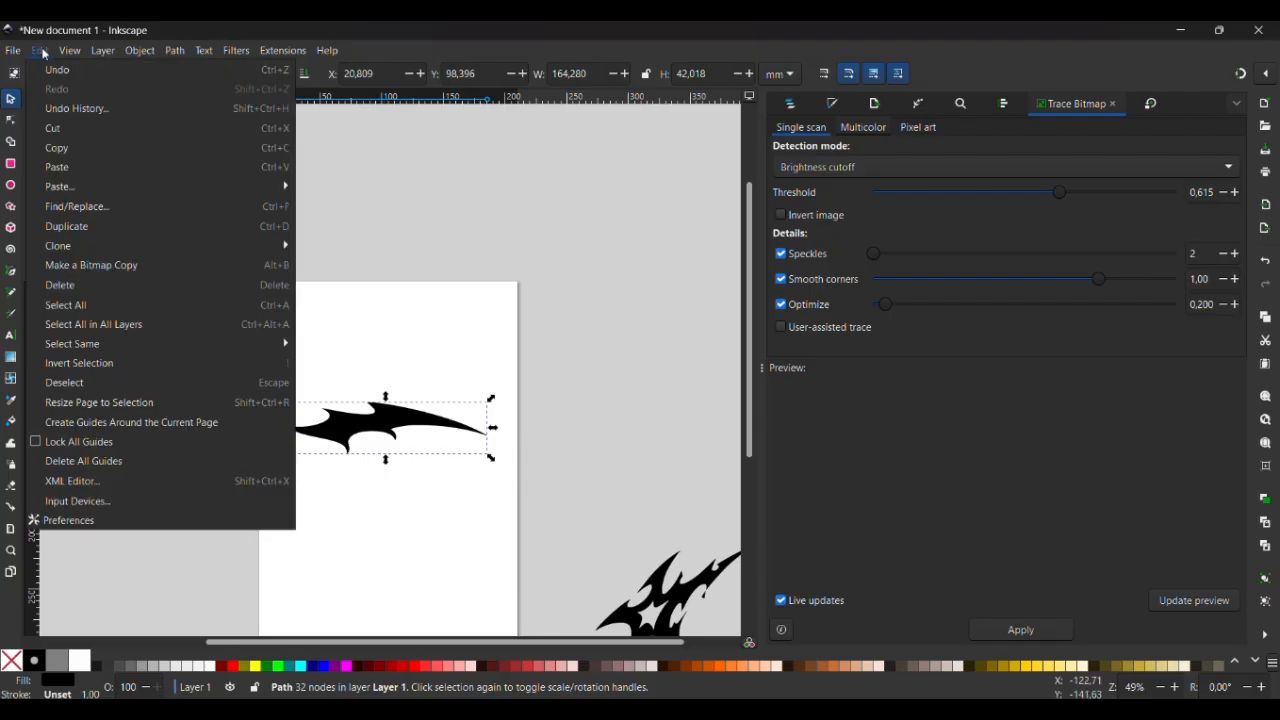
{"action": "left_click", "coordinate": [75, 150]}
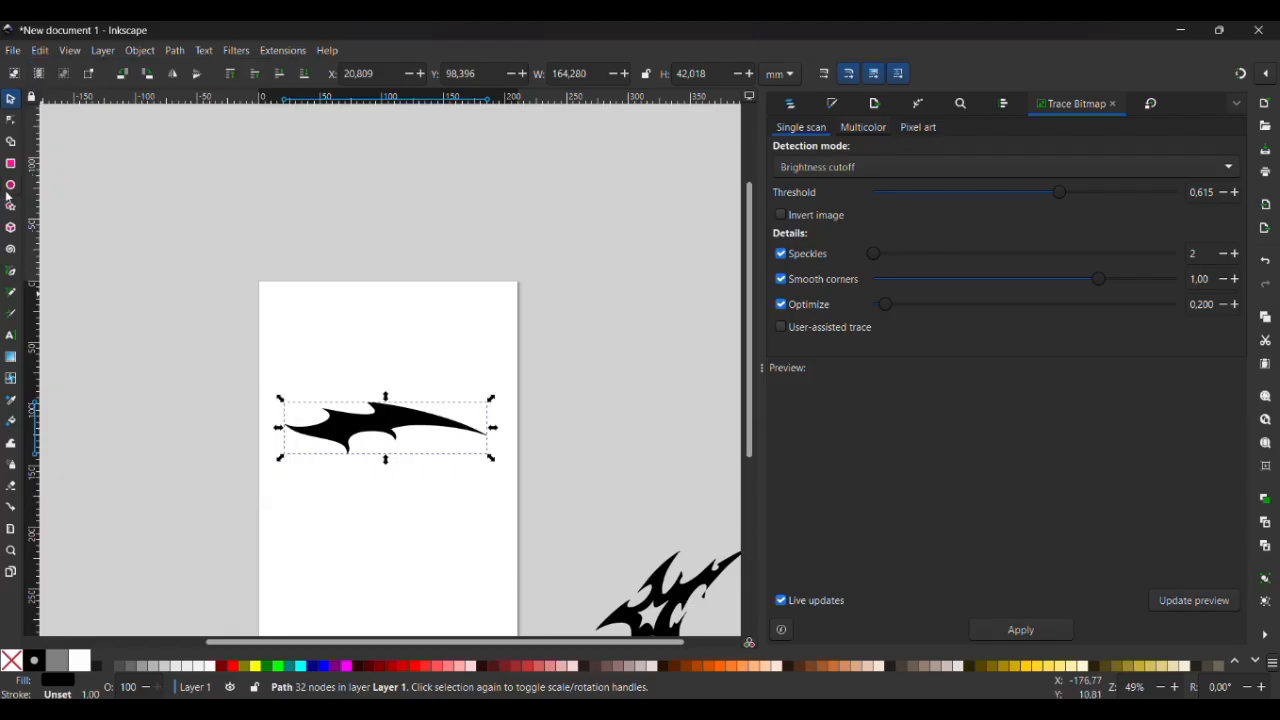
Draw an open zigzag path of three straight segments, about 150 mm wide, below the lightning shape with the Pen tool
{"action": "left_click", "coordinate": [11, 272]}
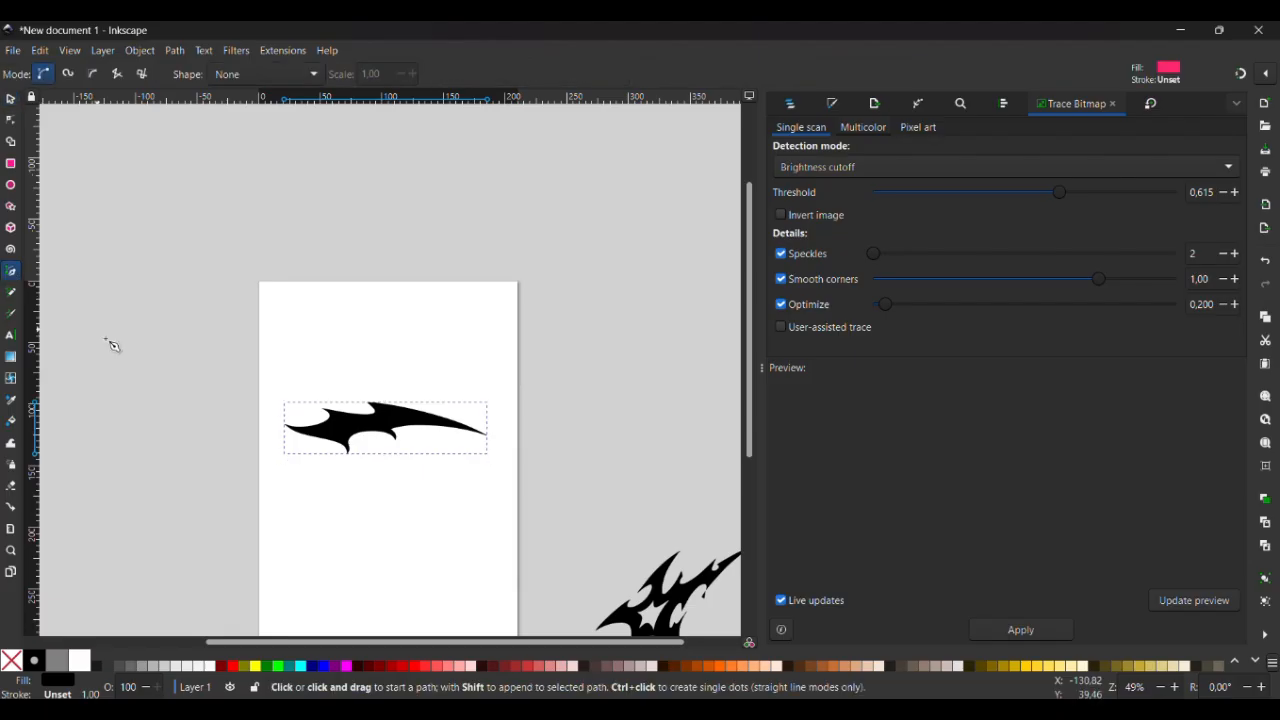
{"action": "left_click", "coordinate": [281, 568]}
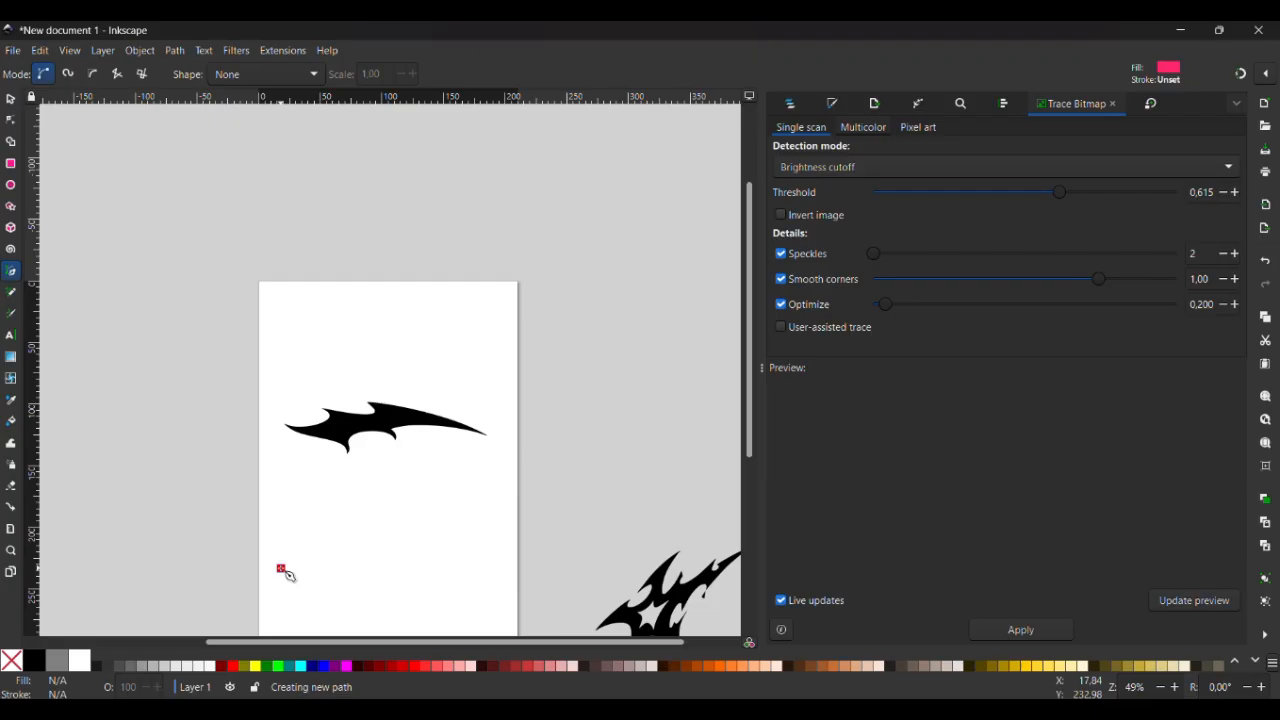
{"action": "left_click", "coordinate": [344, 542]}
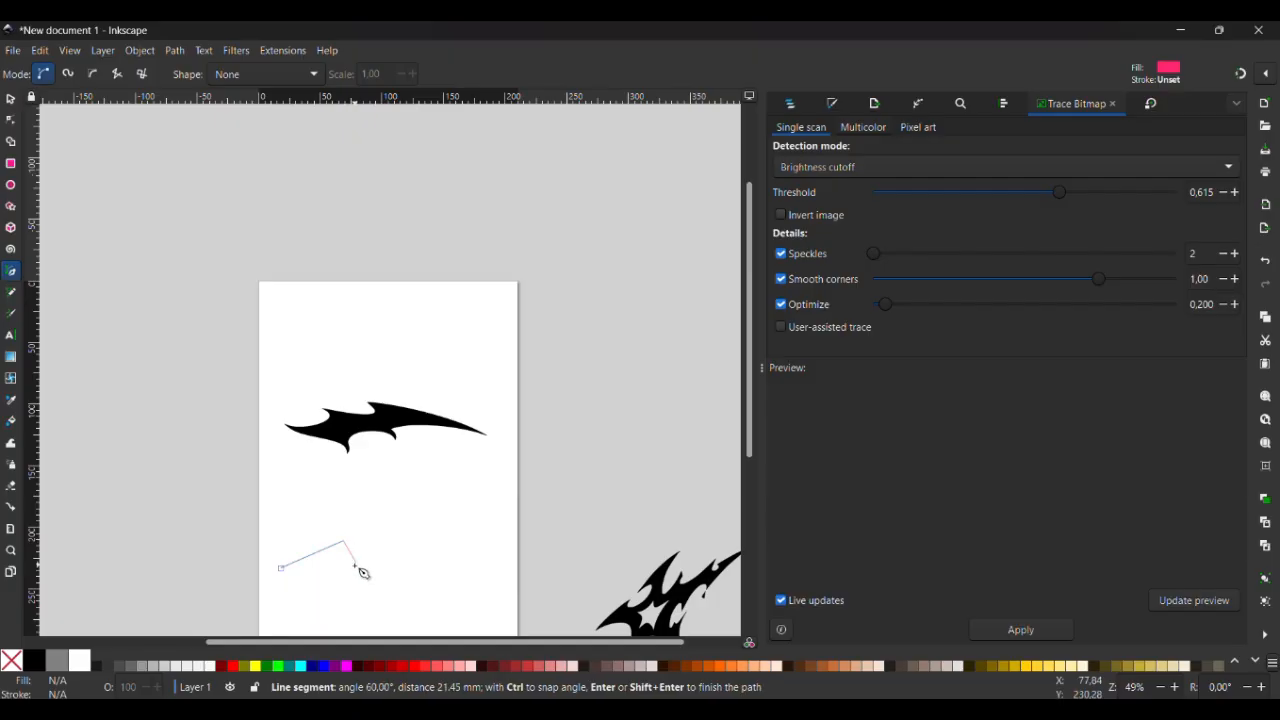
{"action": "left_click", "coordinate": [409, 572]}
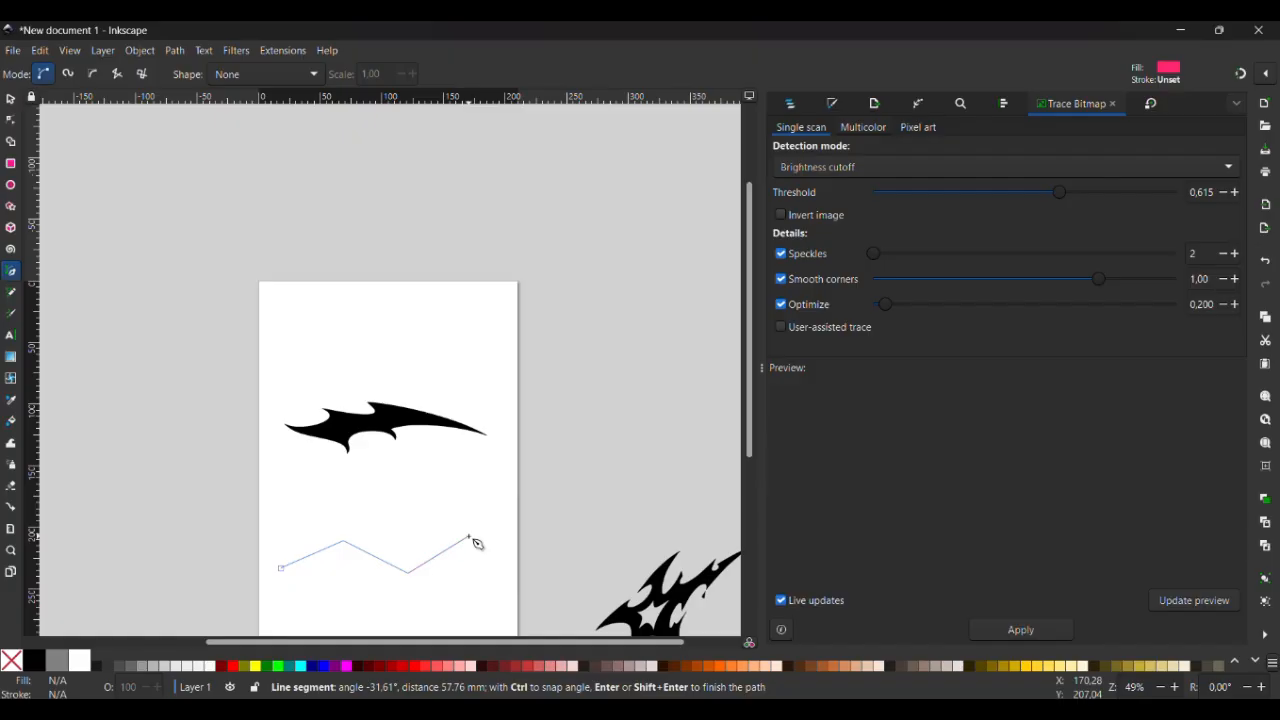
{"action": "double_click", "coordinate": [470, 537]}
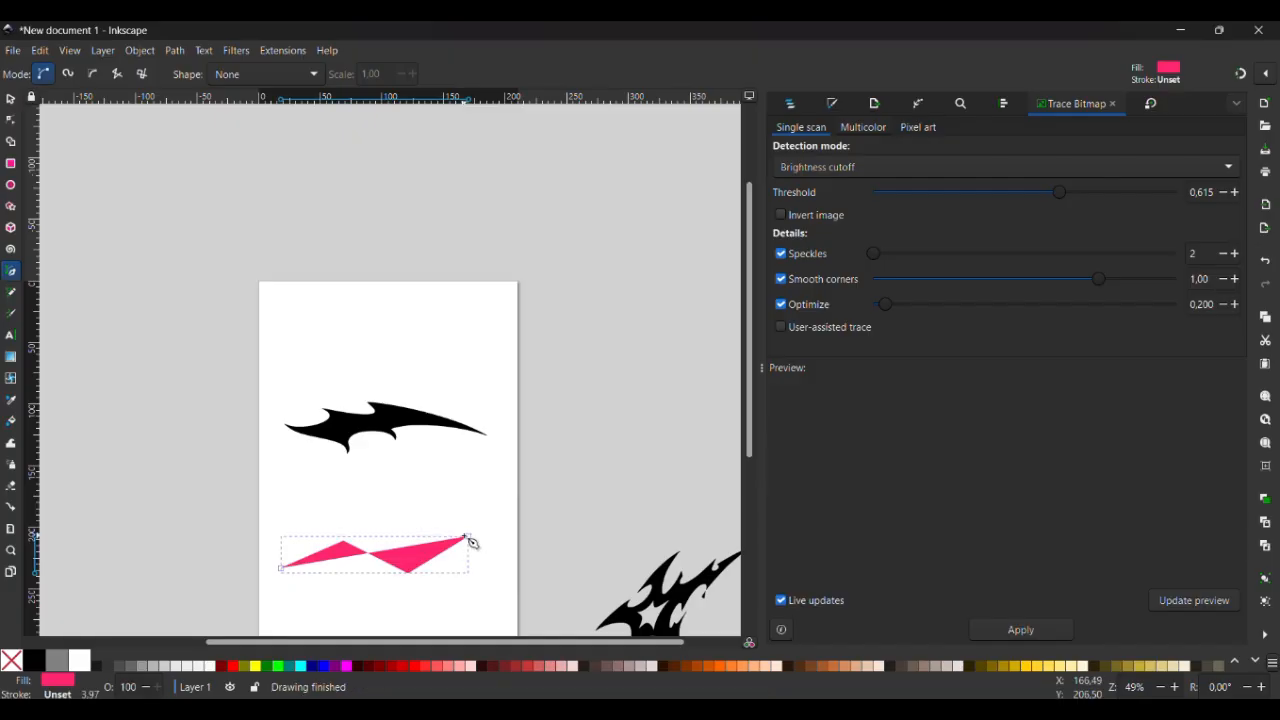
Give the zigzag path a black stroke and no fill
{"action": "left_click", "coordinate": [33, 664]}
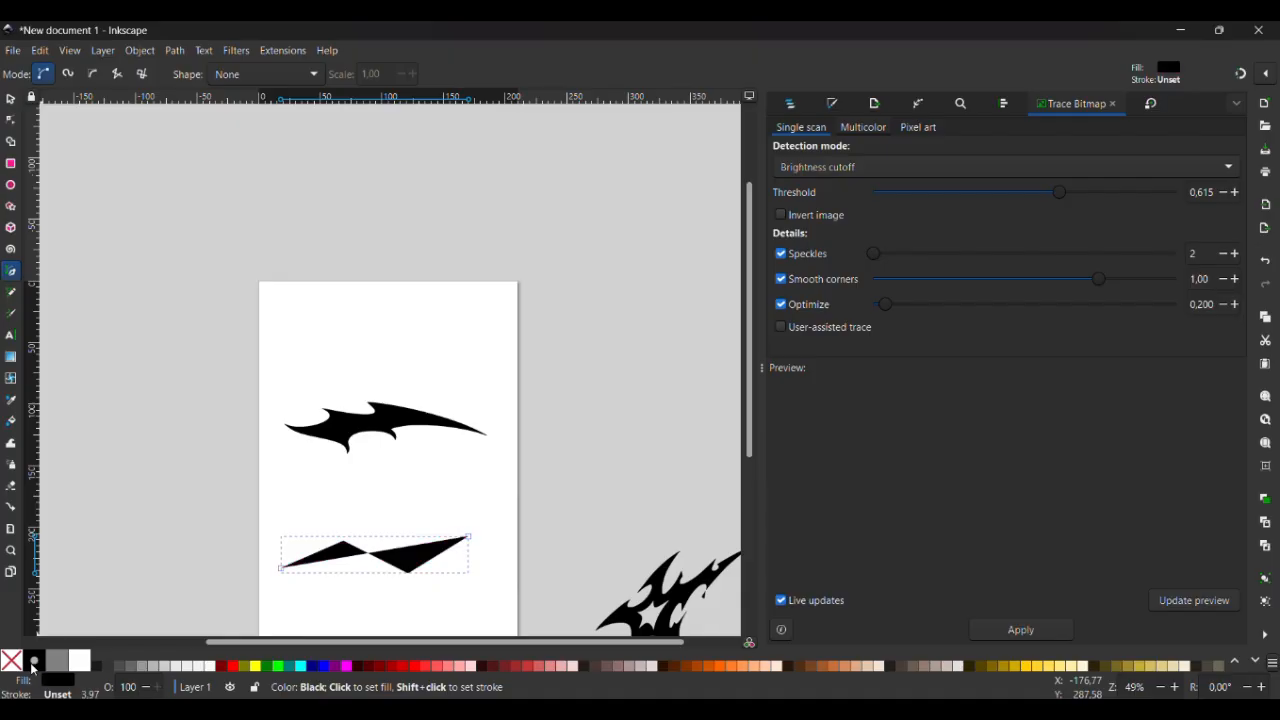
{"action": "left_click", "coordinate": [33, 664], "text": "shift"}
{"action": "left_click", "coordinate": [12, 661]}
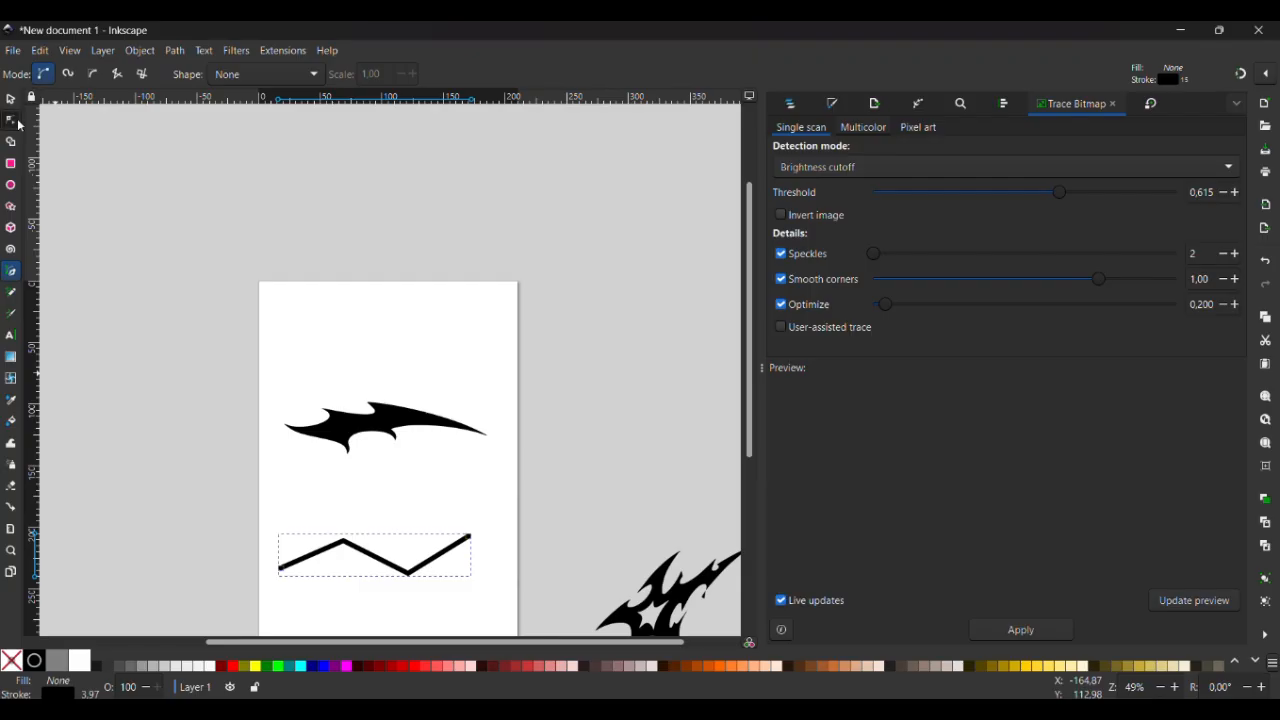
Convert the two middle nodes of the zigzag path to auto-smooth so that it forms a wave
{"action": "key", "text": "n"}
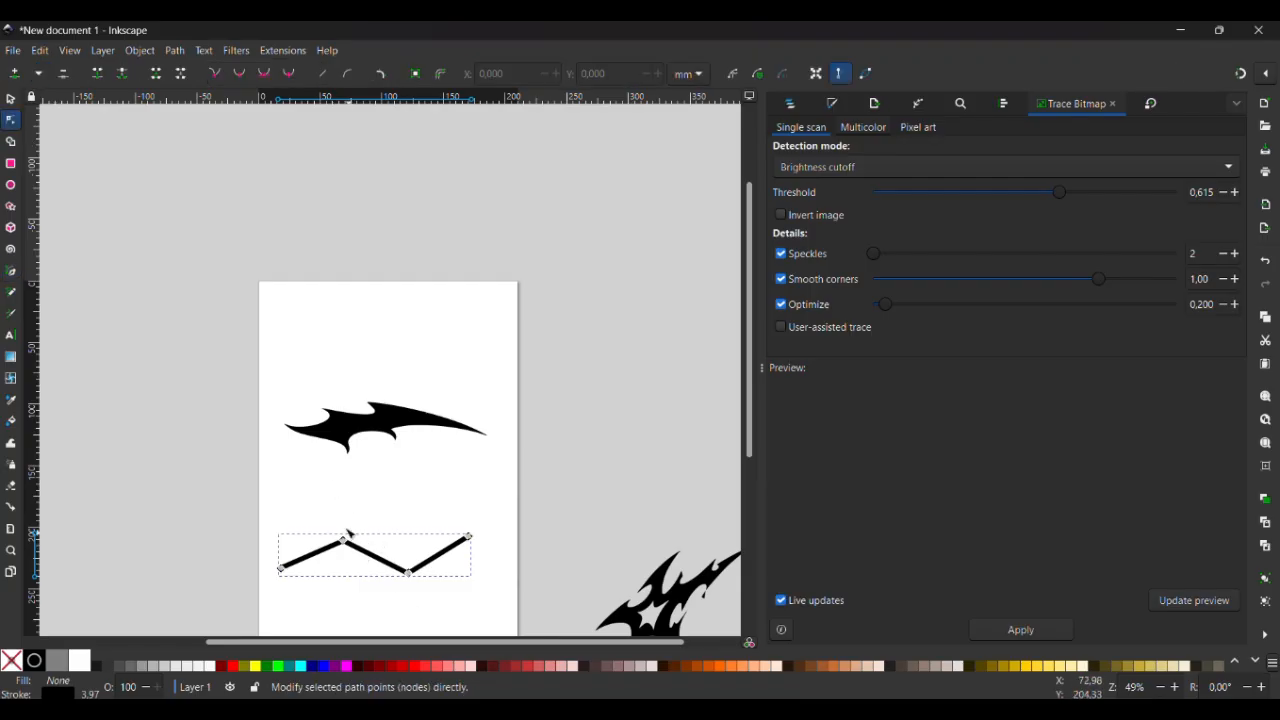
{"action": "left_click_drag", "start_coordinate": [332, 515], "coordinate": [452, 636]}
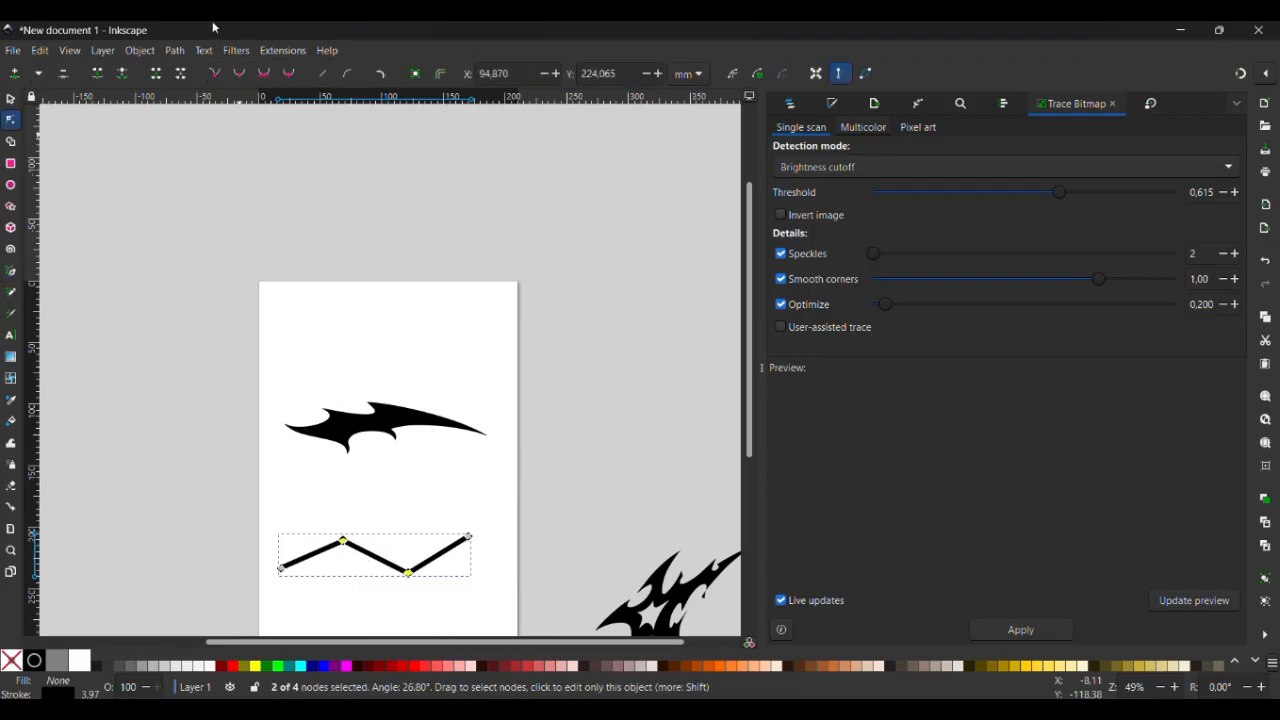
{"action": "left_click", "coordinate": [291, 75]}
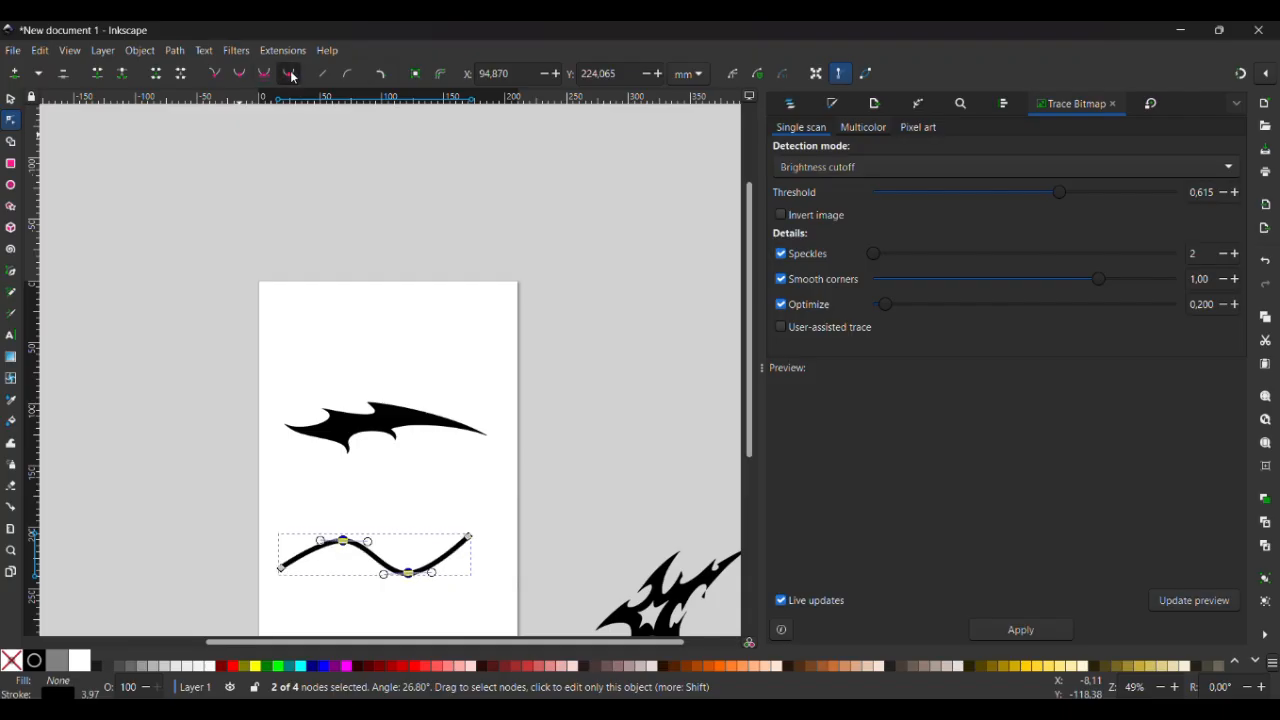
{"action": "key", "text": "Escape"}
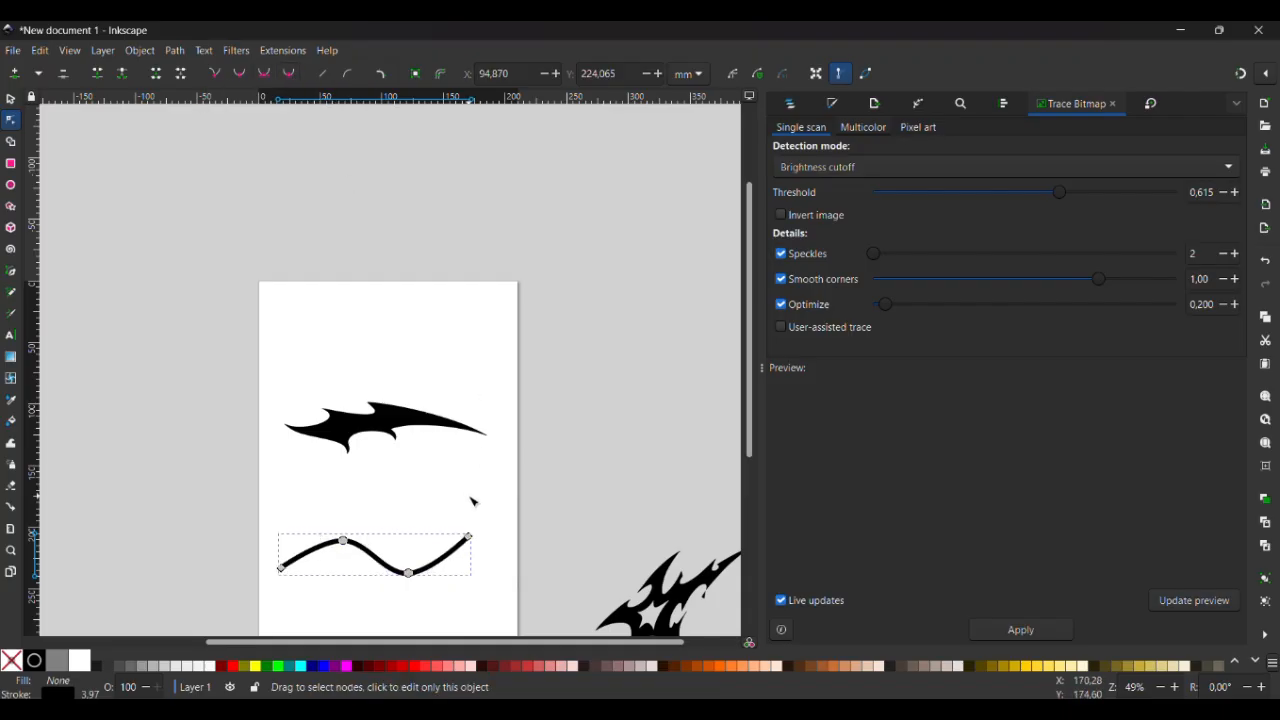
{"action": "key", "text": "Escape"}
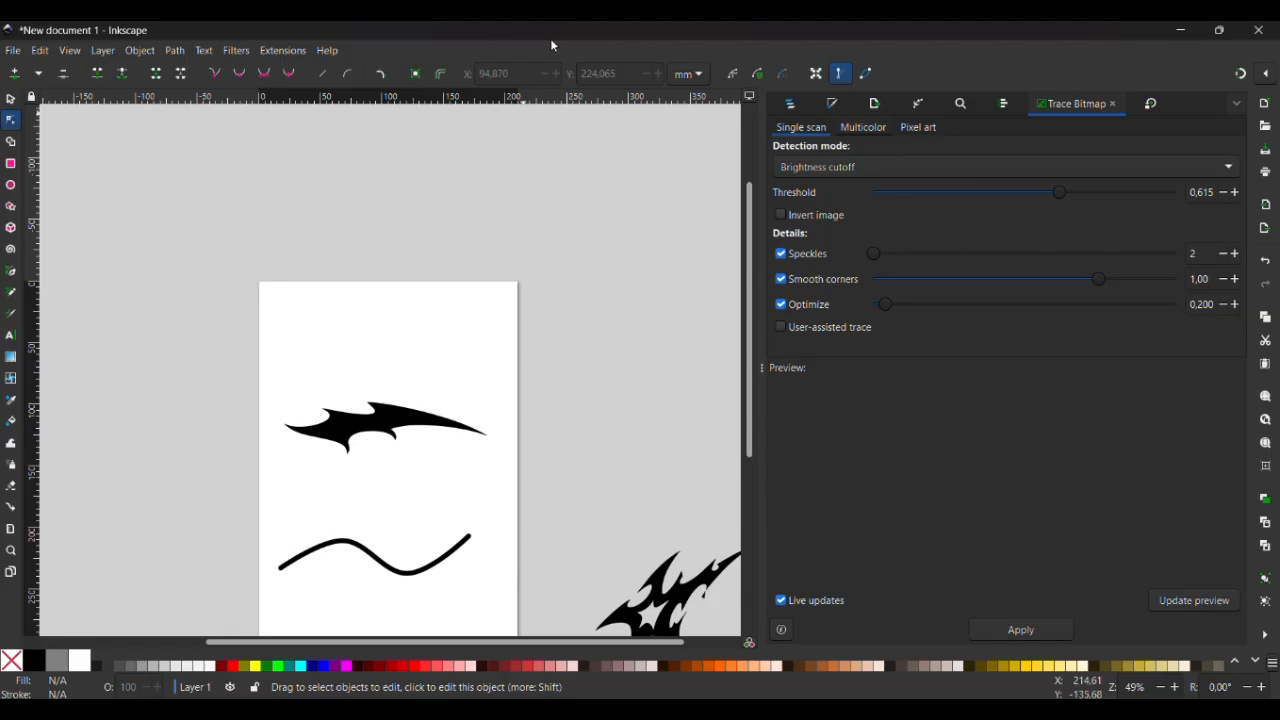
Add the Pattern Along Path effect to the wavy path and link the copied lightning shape as its pattern source
{"action": "scroll", "coordinate": [395, 543], "scroll_direction": "down", "scroll_amount": 3}
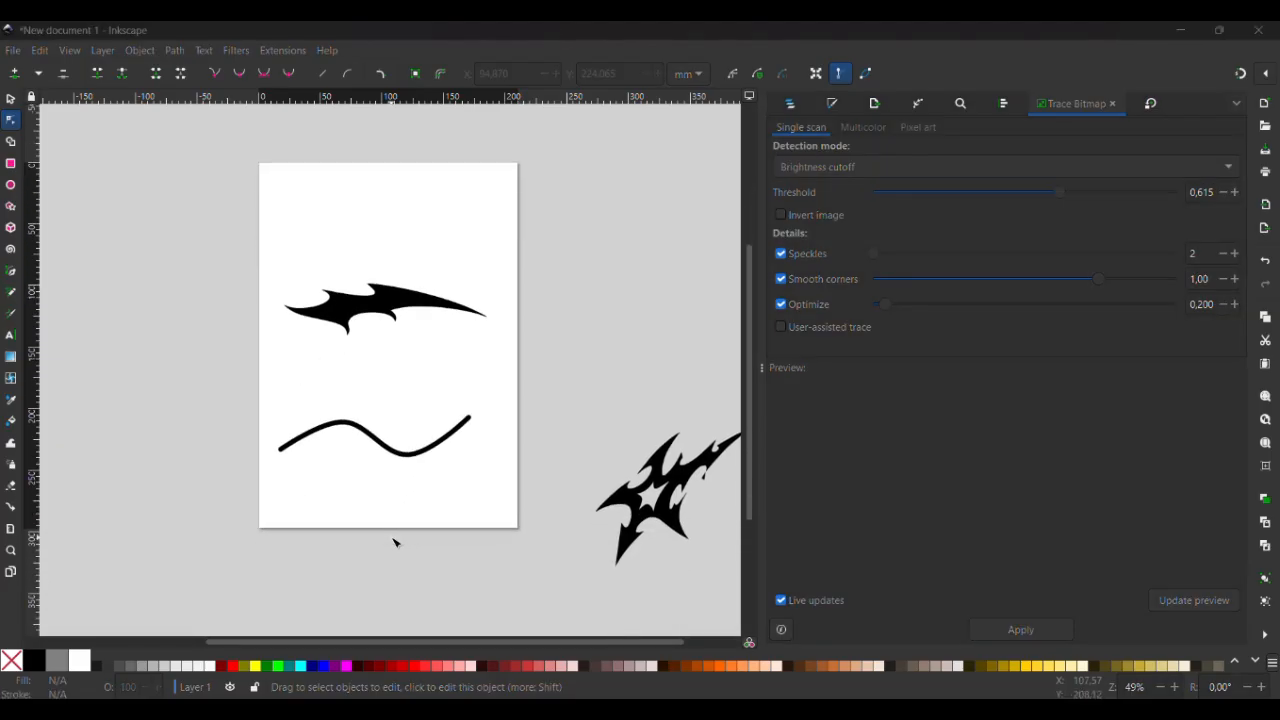
{"action": "left_click", "coordinate": [415, 453]}
{"action": "left_click", "coordinate": [415, 455]}
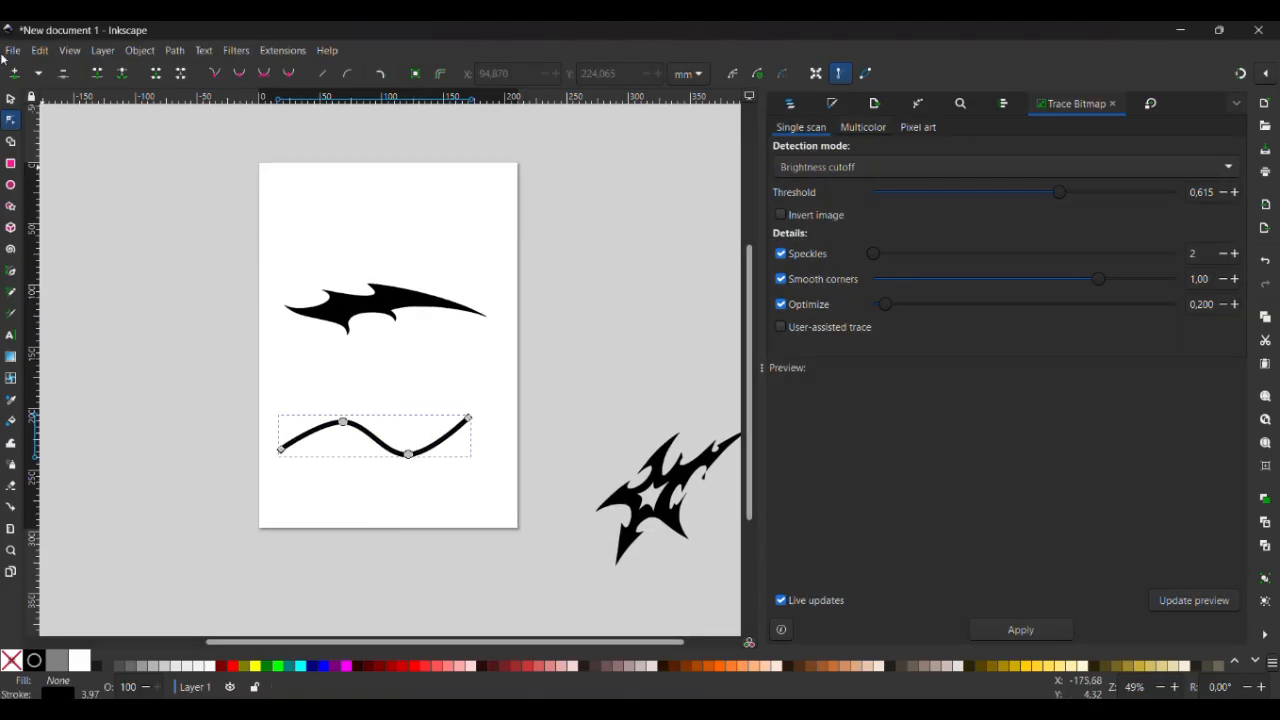
{"action": "left_click", "coordinate": [12, 101]}
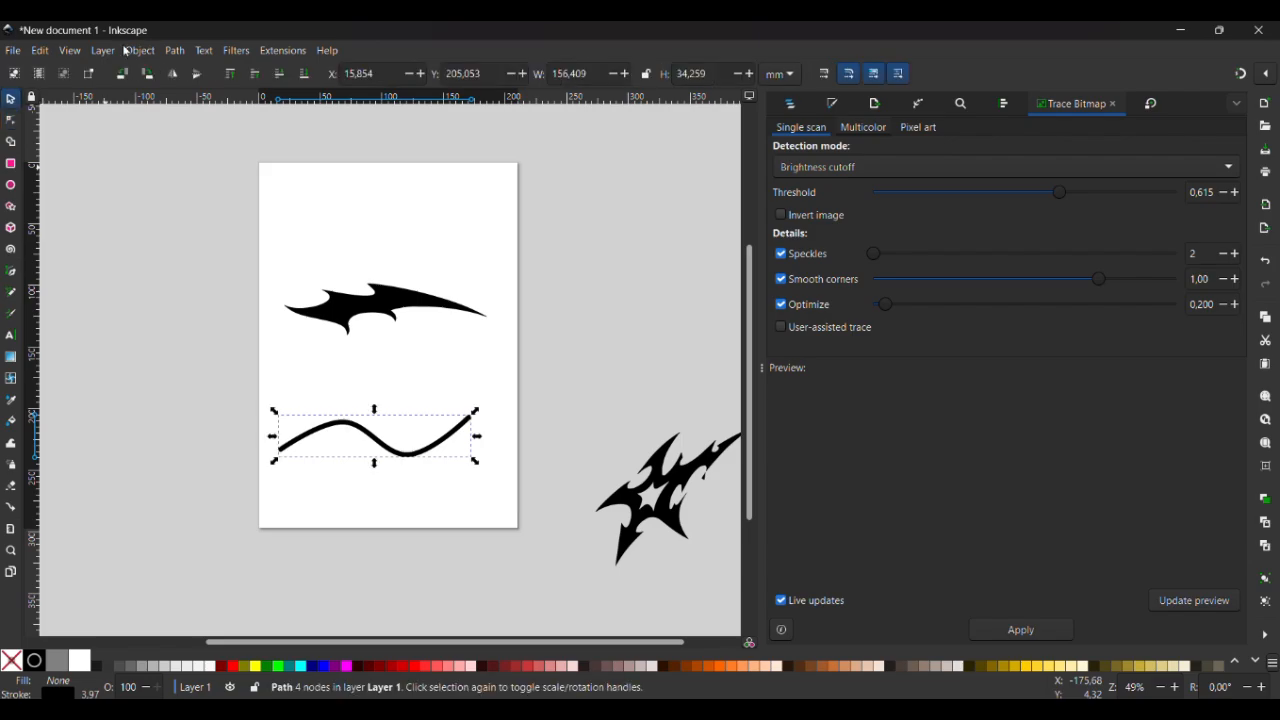
{"action": "left_click", "coordinate": [175, 51]}
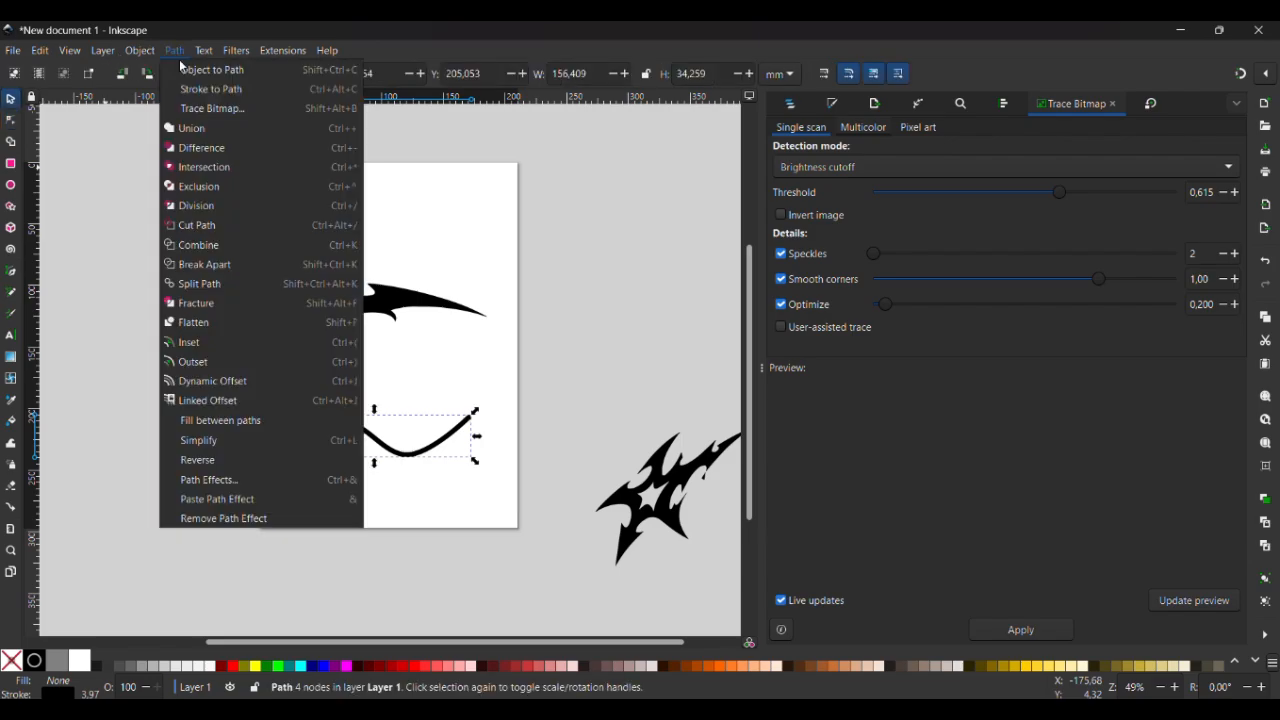
{"action": "left_click", "coordinate": [232, 483]}
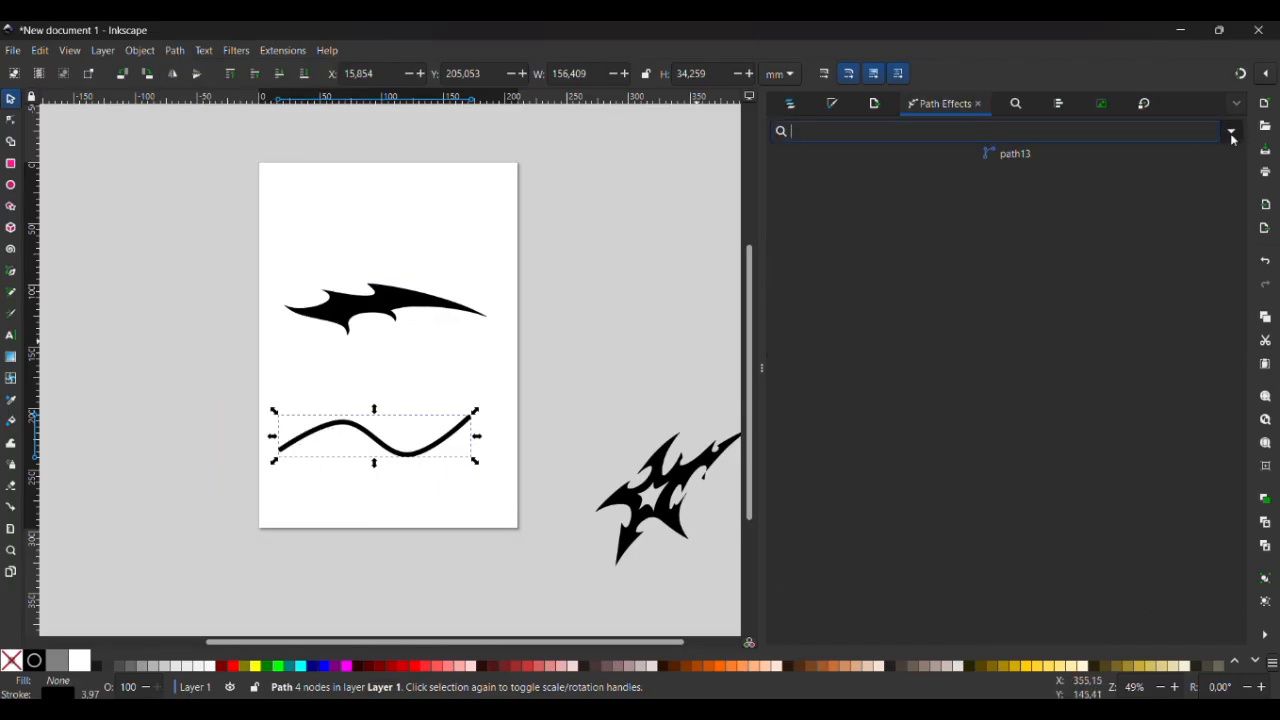
{"action": "left_click", "coordinate": [1232, 134]}
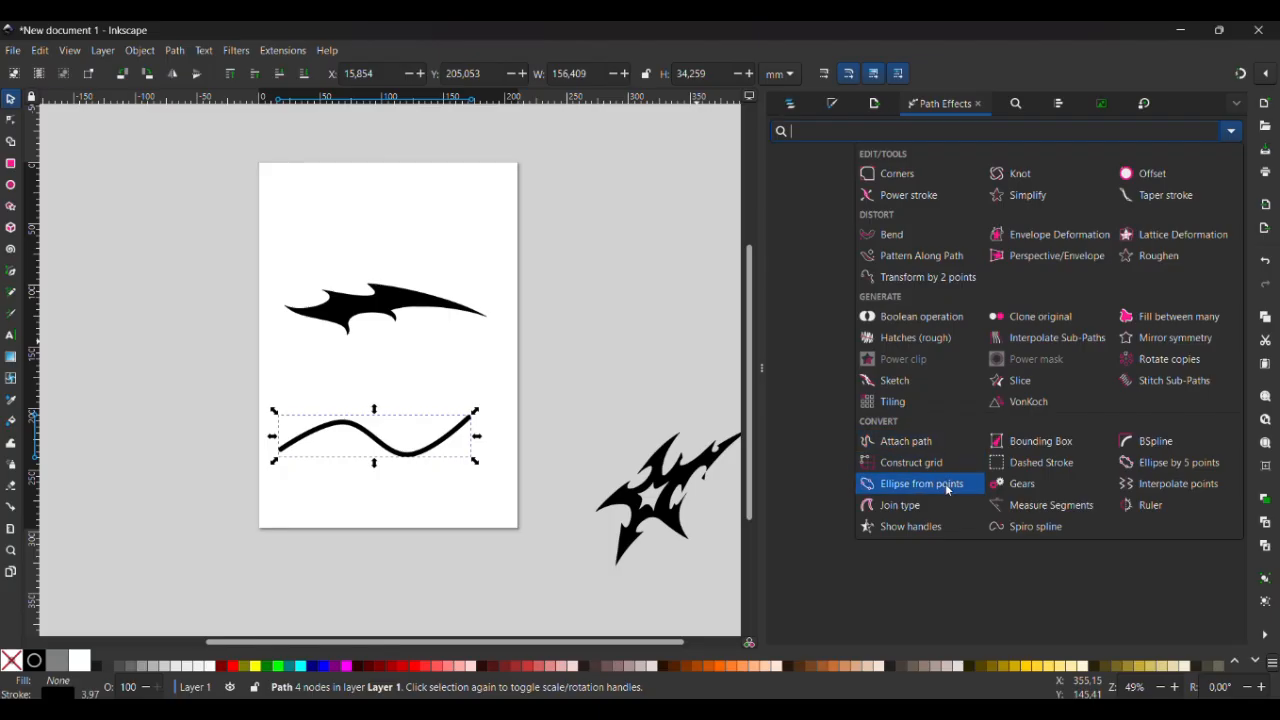
{"action": "left_click", "coordinate": [934, 254]}
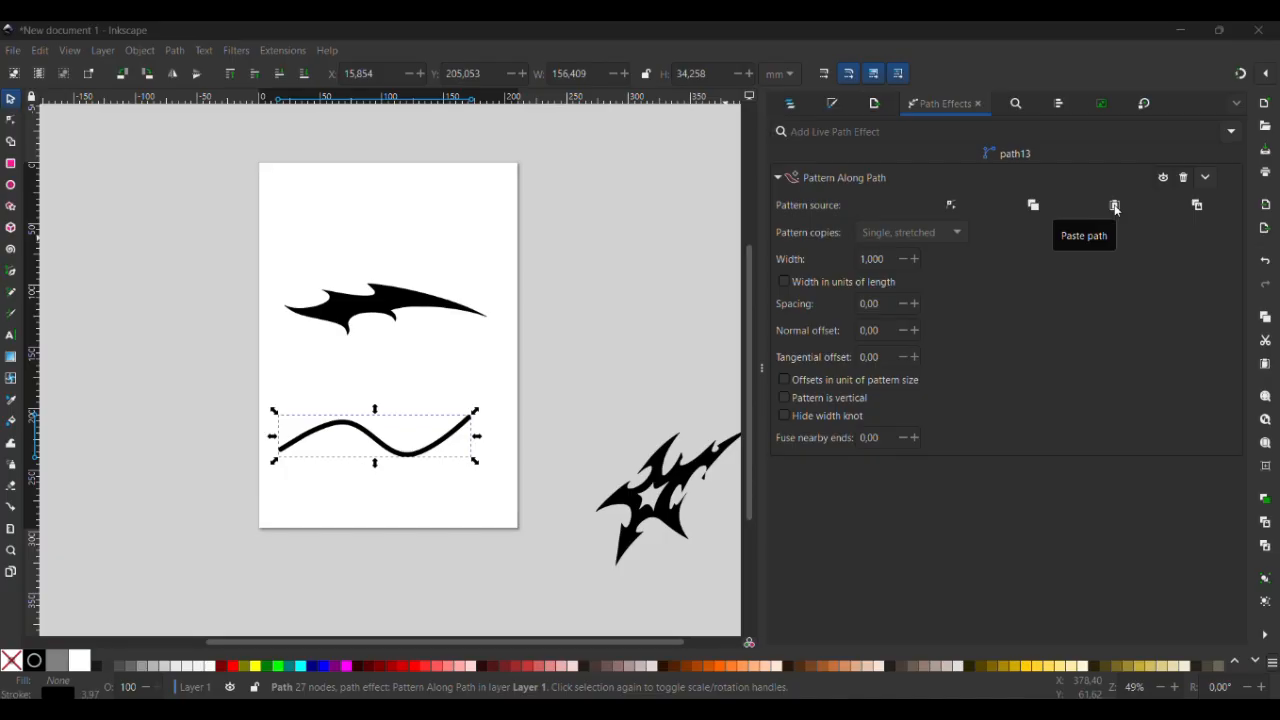
{"action": "left_click", "coordinate": [1198, 206]}
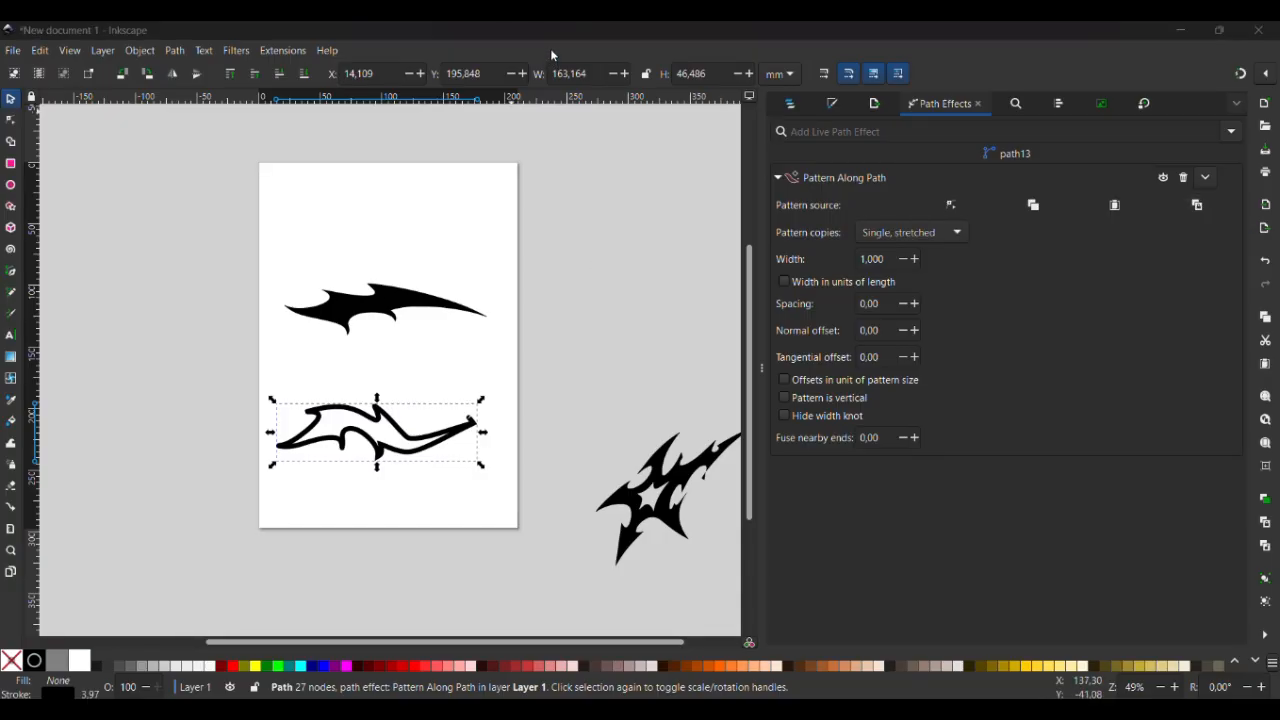
Give the wavy lightning shape a black fill and remove its stroke, then deselect it
{"action": "key", "text": "plus"}
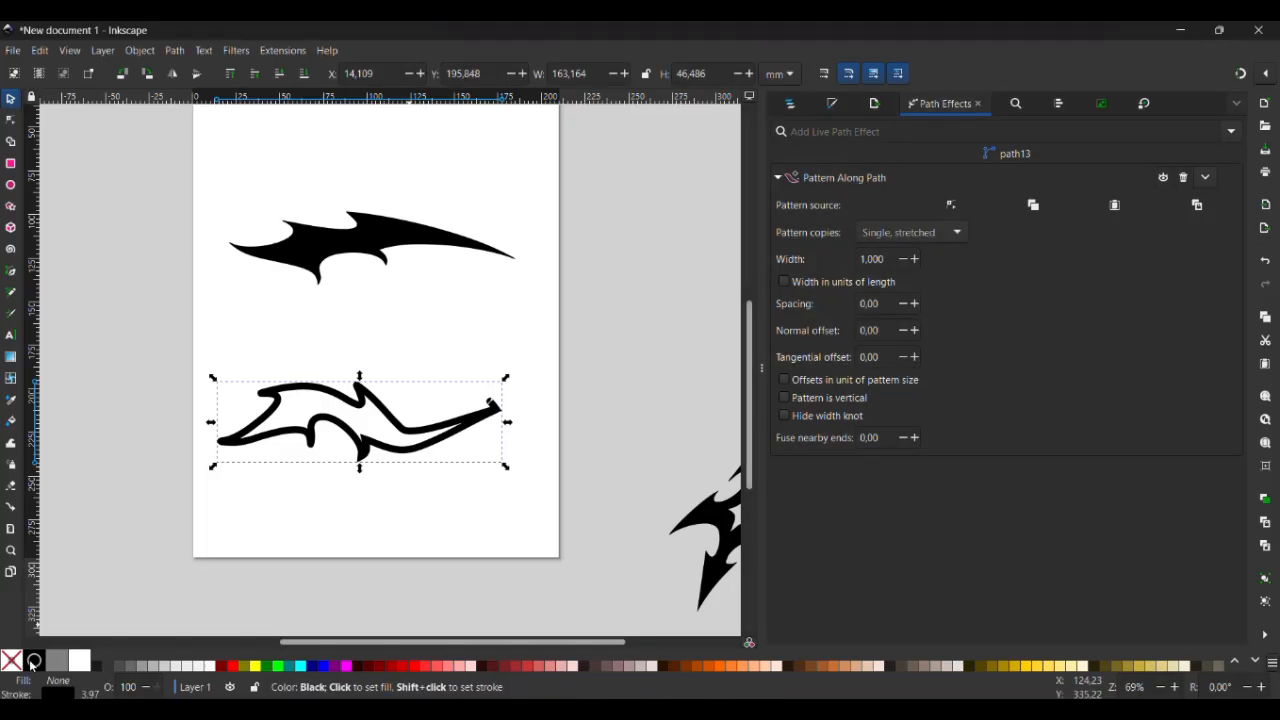
{"action": "left_click", "coordinate": [33, 662]}
{"action": "left_click", "coordinate": [9, 666], "text": "shift"}
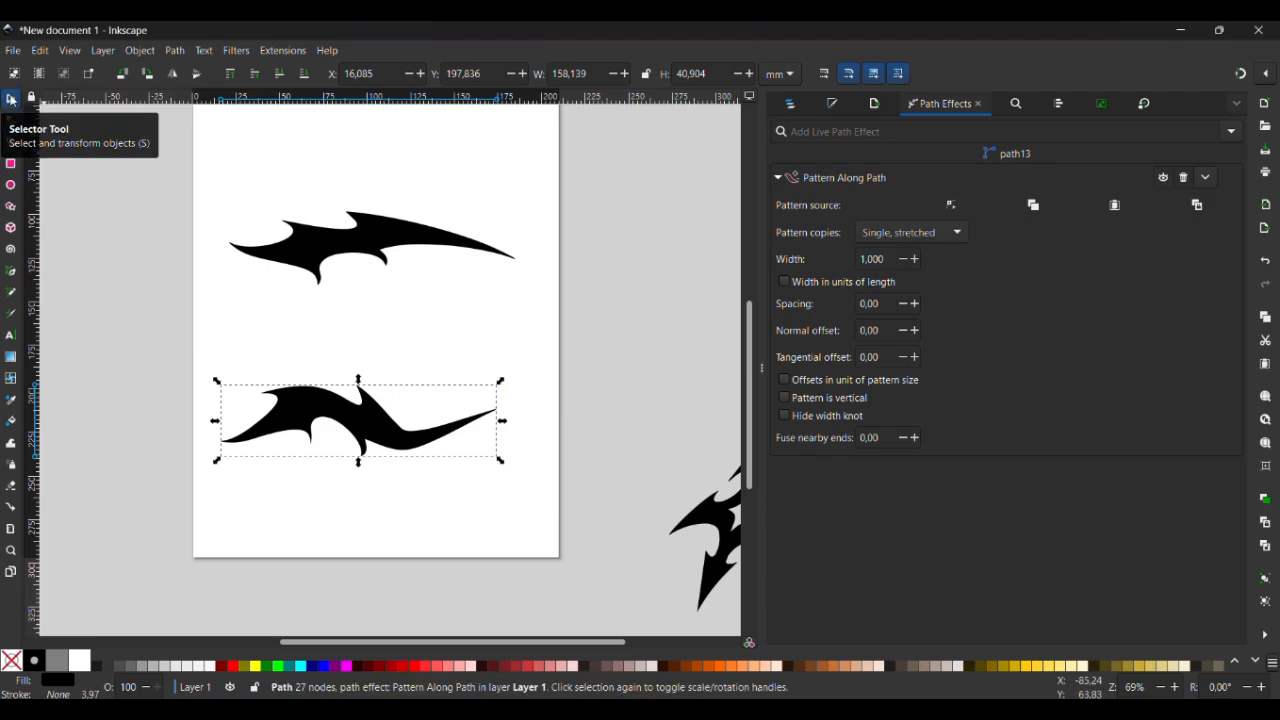
{"action": "left_click", "coordinate": [434, 523]}
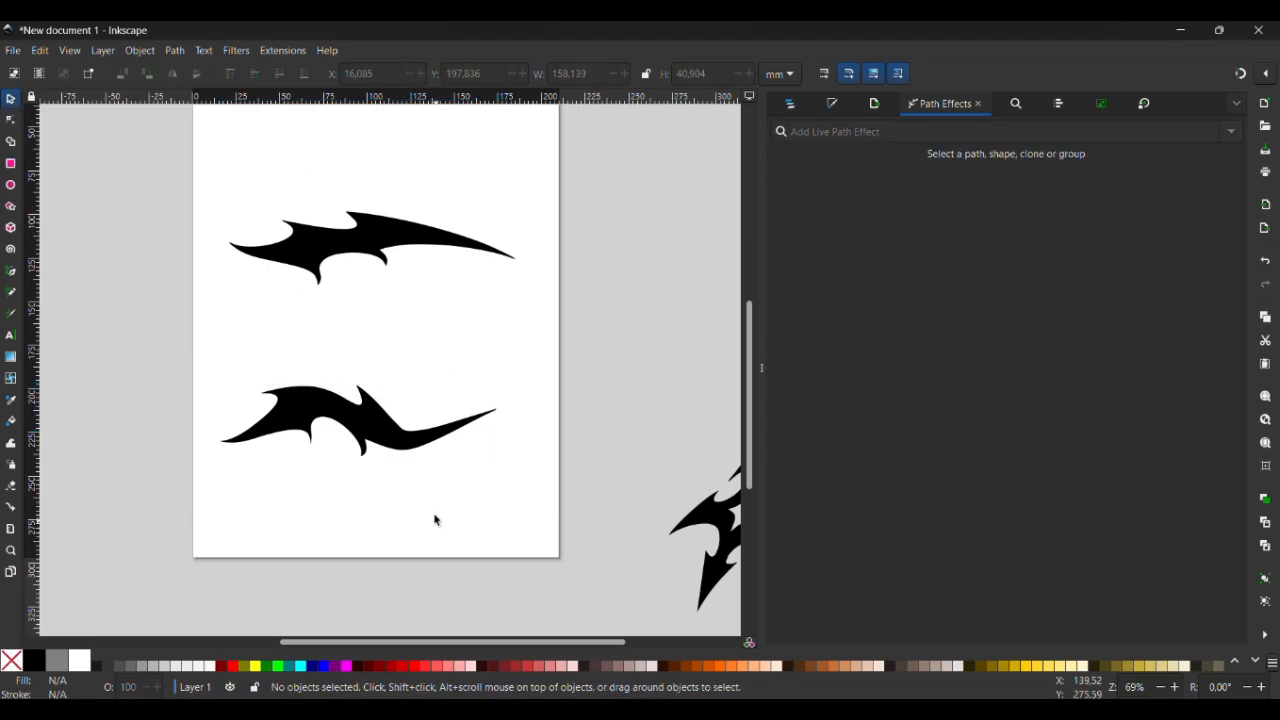
{"action": "scroll", "coordinate": [432, 475], "scroll_direction": "up", "scroll_amount": 4}
{"action": "scroll", "coordinate": [432, 475], "scroll_direction": "down", "scroll_amount": 3}
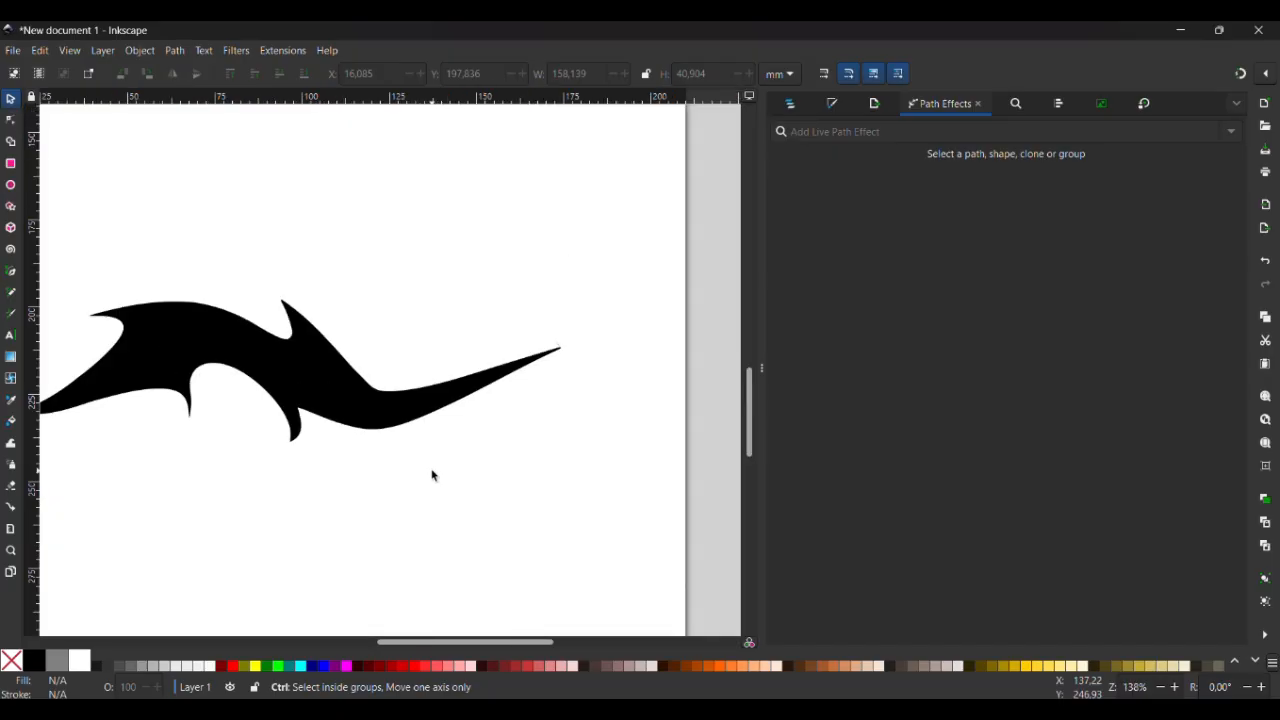
Try raising the right tip node of the original lightning shape with the Node tool, and undo the change
{"action": "left_click", "coordinate": [10, 119]}
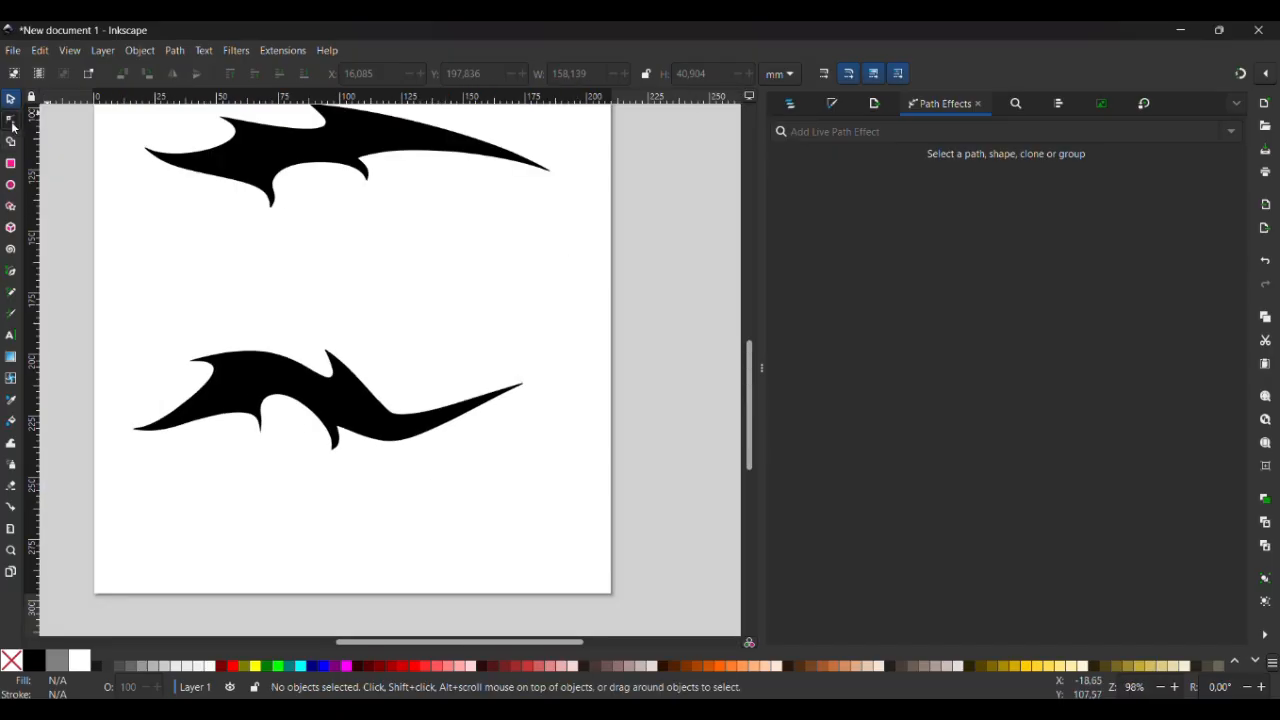
{"action": "left_click", "coordinate": [362, 390]}
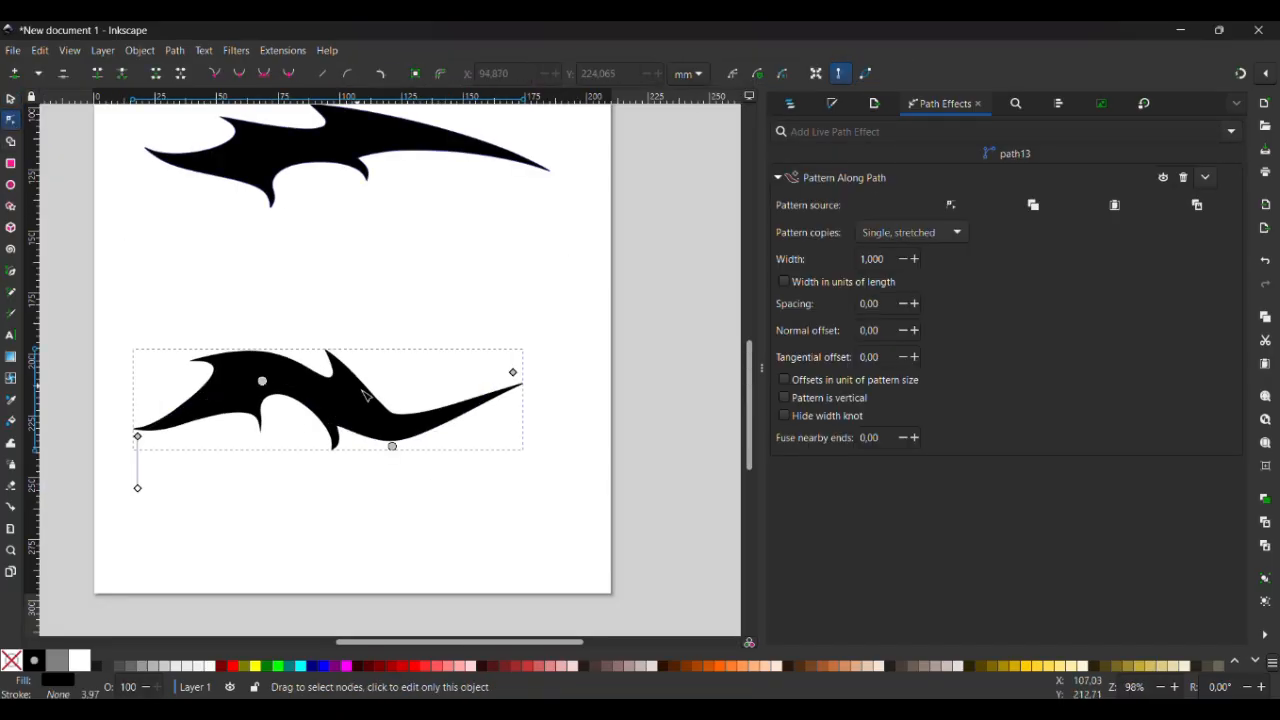
{"action": "left_click", "coordinate": [418, 145]}
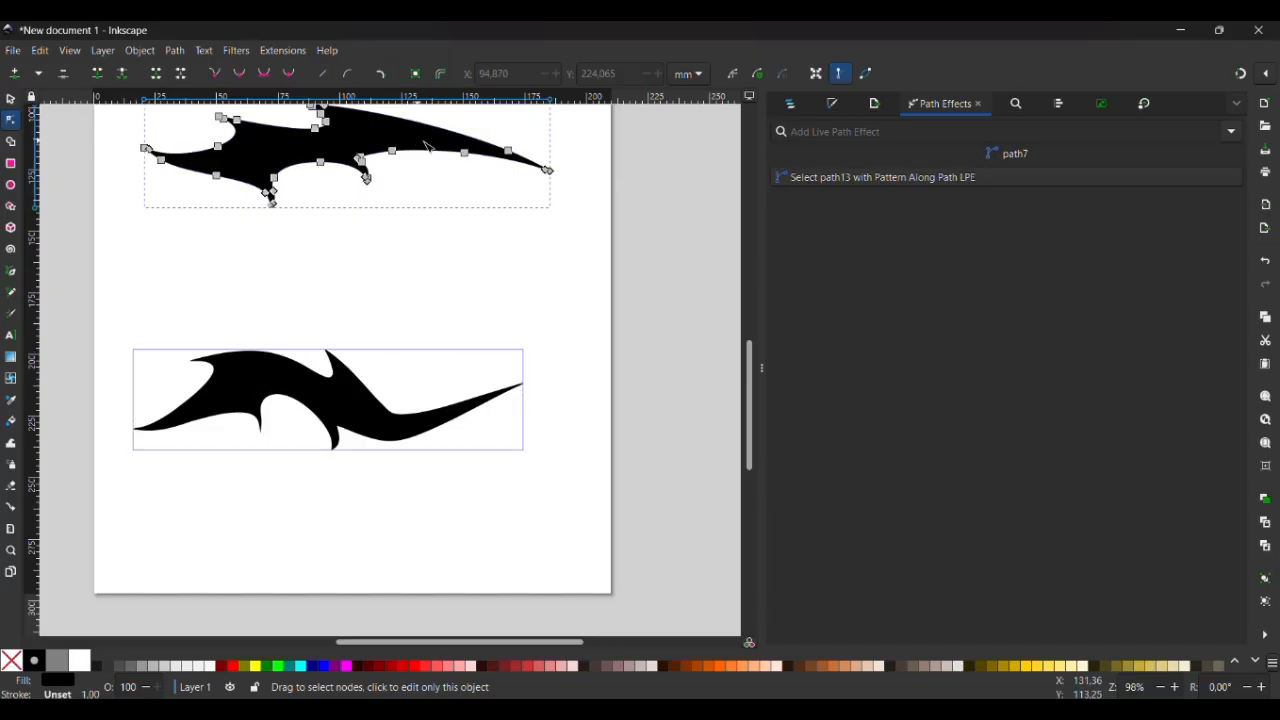
{"action": "scroll", "coordinate": [581, 182], "scroll_direction": "up", "scroll_amount": 1}
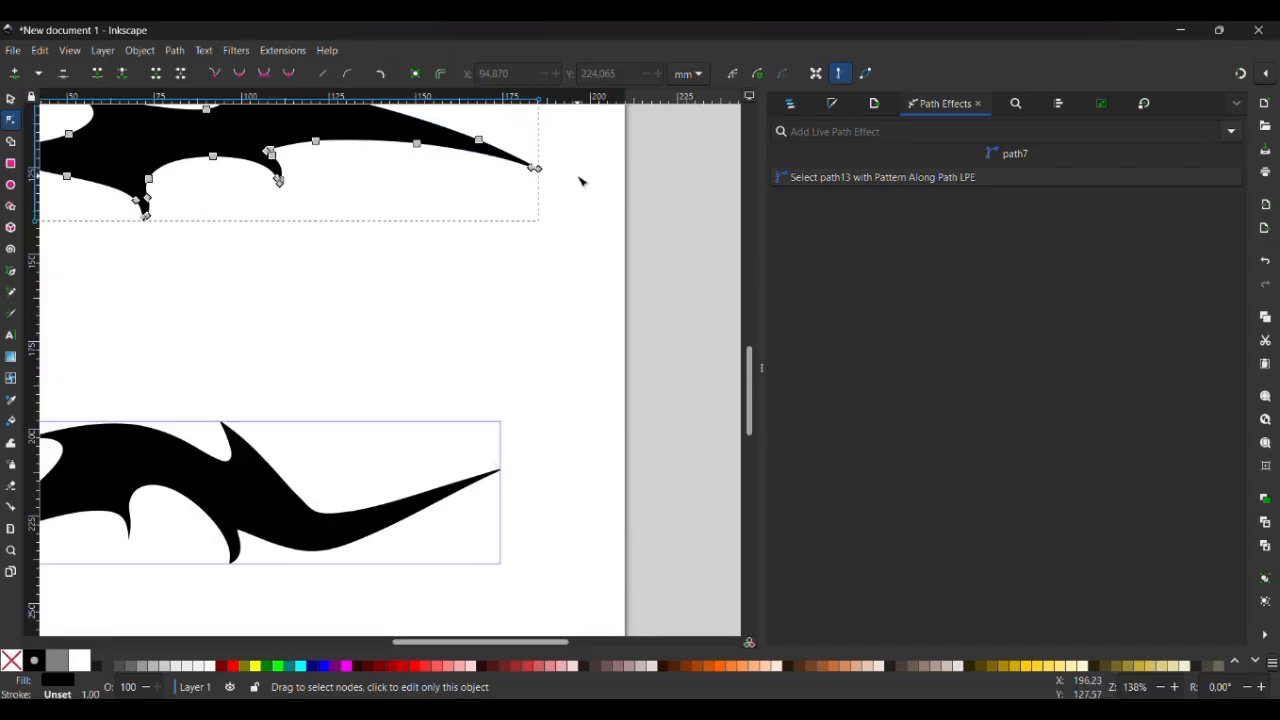
{"action": "left_click_drag", "start_coordinate": [537, 170], "coordinate": [540, 140]}
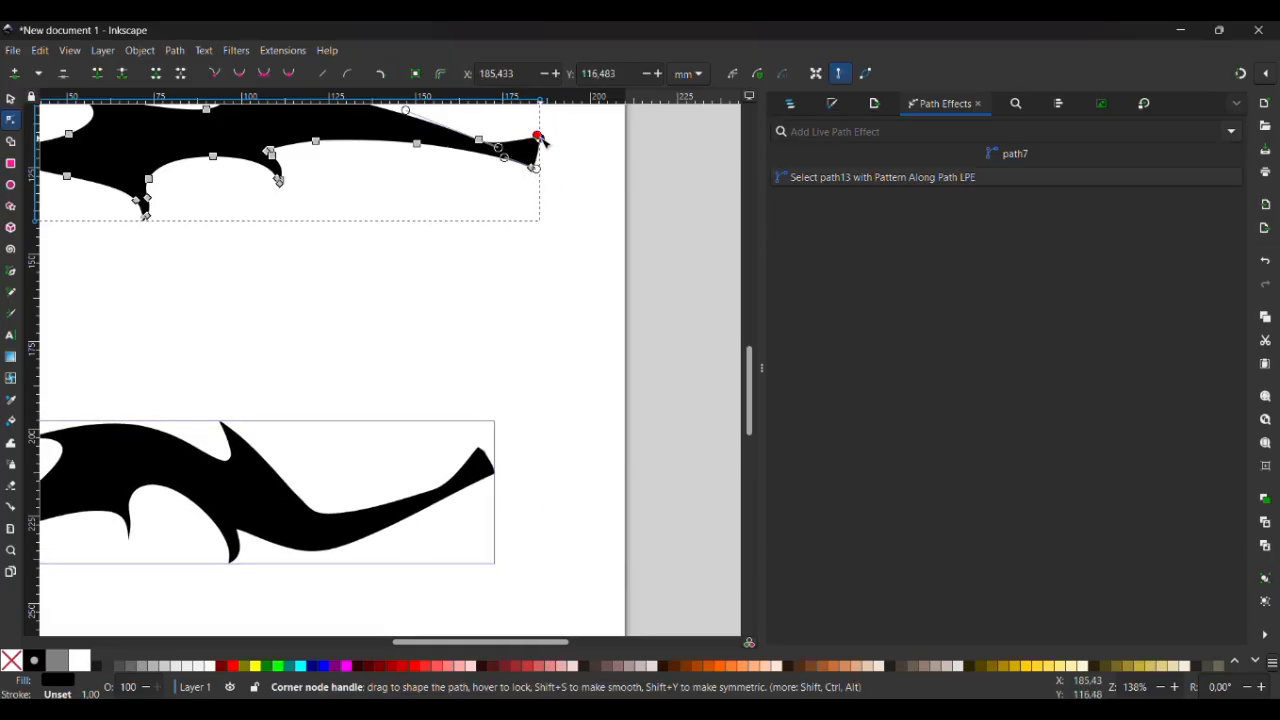
{"action": "key", "text": "ctrl+z"}
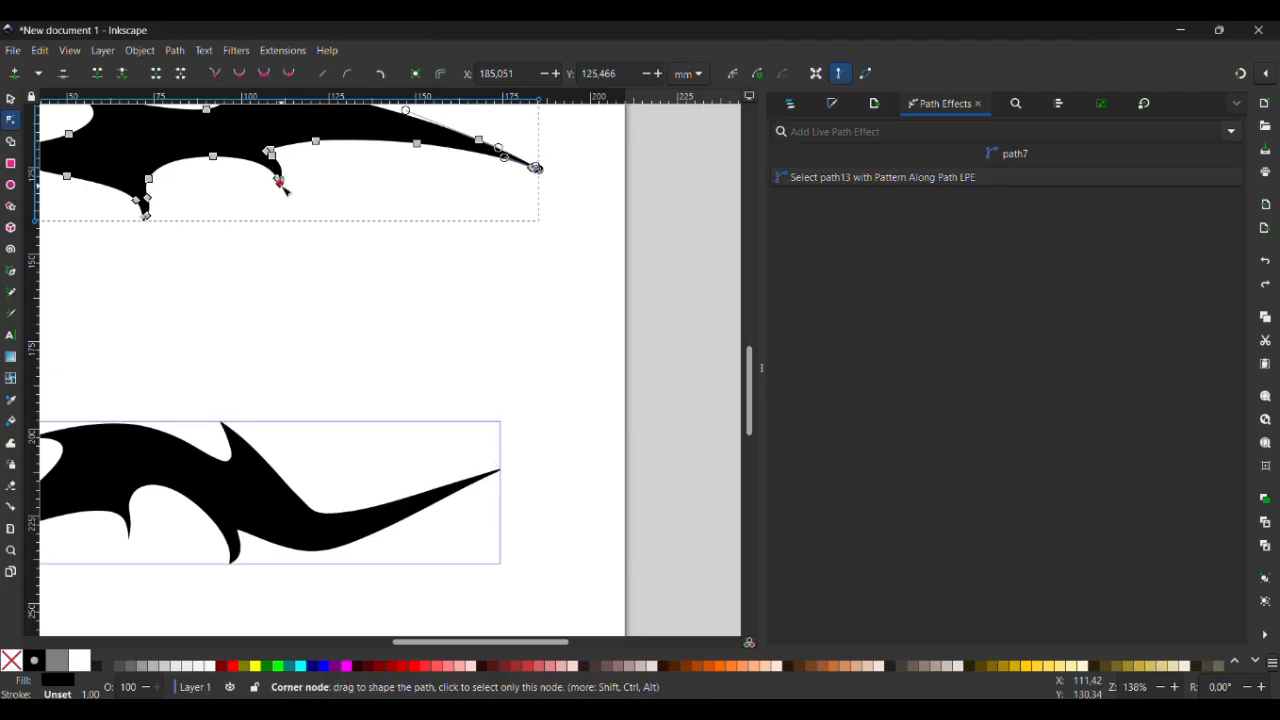
Try stretching the original lightning shape's small lower spike downward and its left tip far off the page, undoing each change
{"action": "left_click_drag", "start_coordinate": [280, 183], "coordinate": [245, 301]}
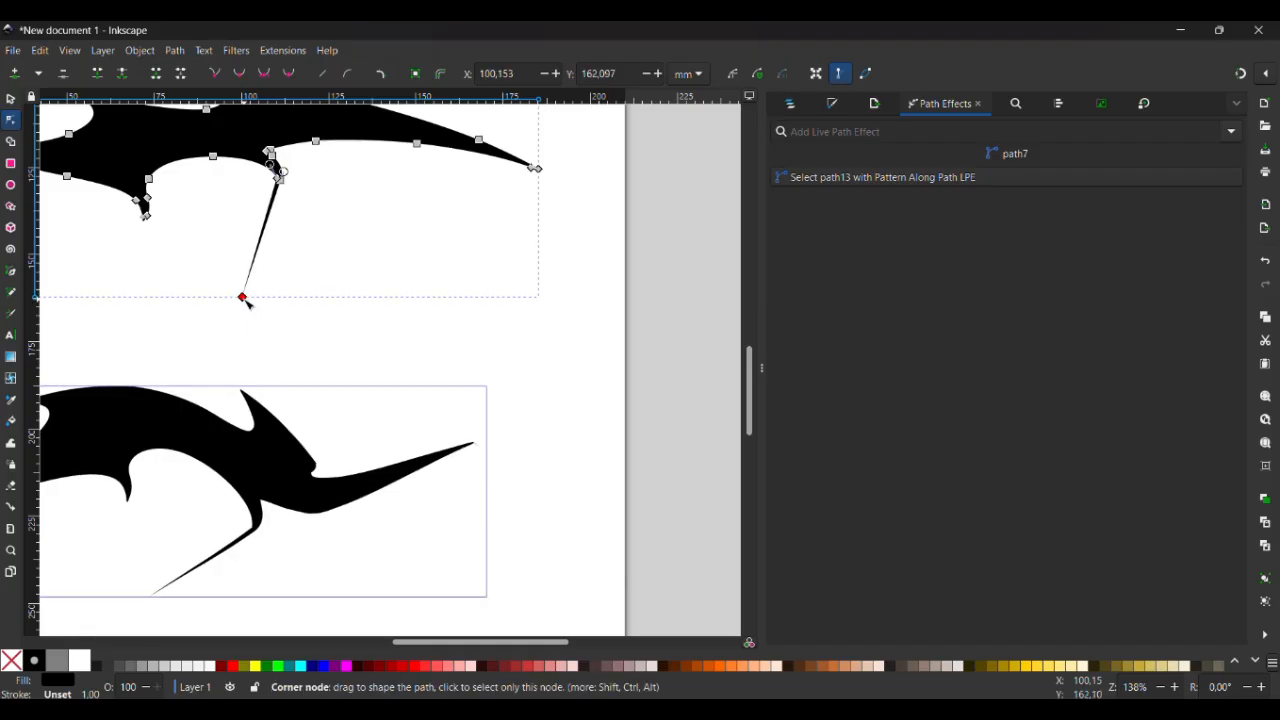
{"action": "key", "text": "ctrl+z"}
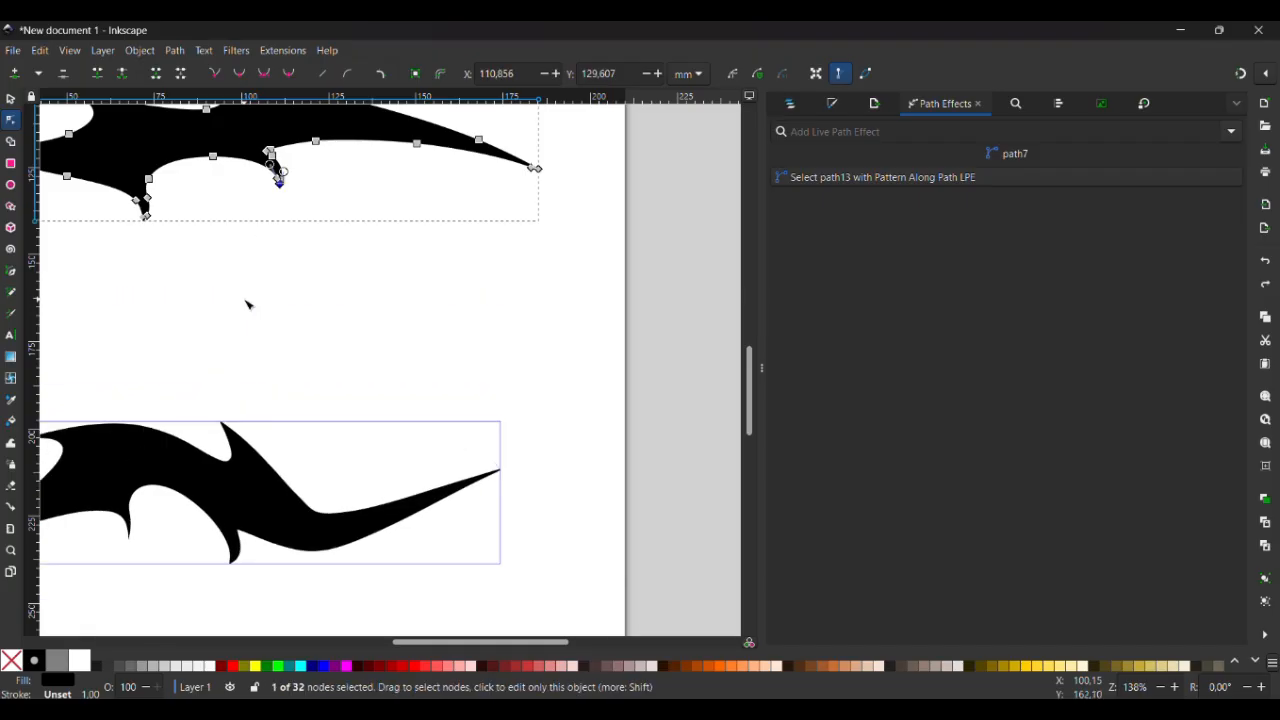
{"action": "scroll", "coordinate": [314, 289], "scroll_direction": "down", "scroll_amount": 2}
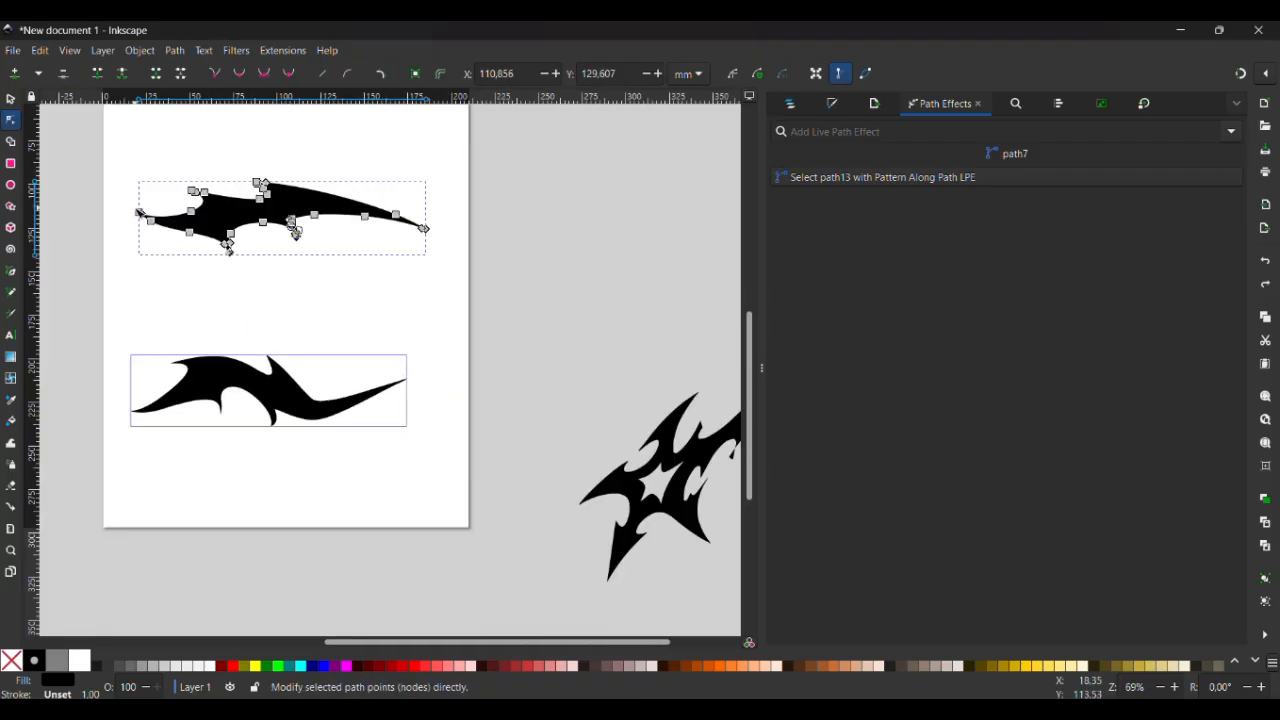
{"action": "left_click_drag", "start_coordinate": [140, 214], "coordinate": [194, 224]}
{"action": "scroll", "coordinate": [251, 329], "scroll_direction": "right", "scroll_amount": 3}
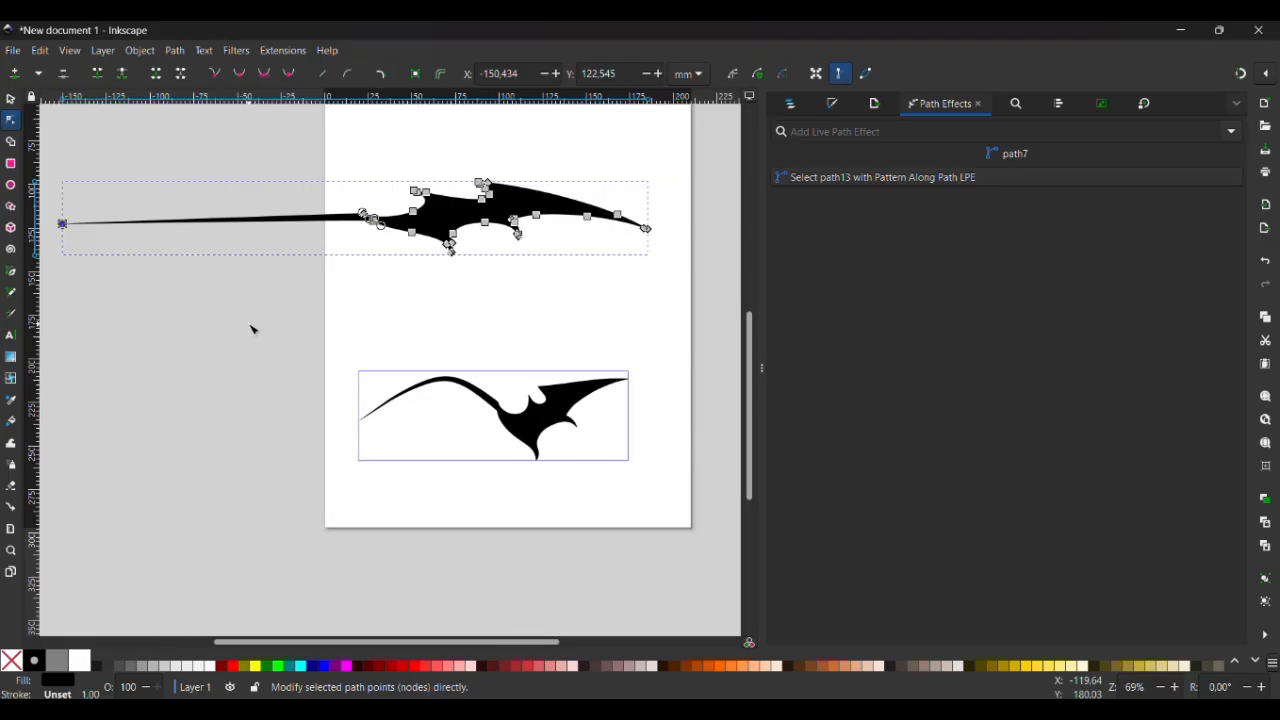
{"action": "key", "text": "ctrl+z"}
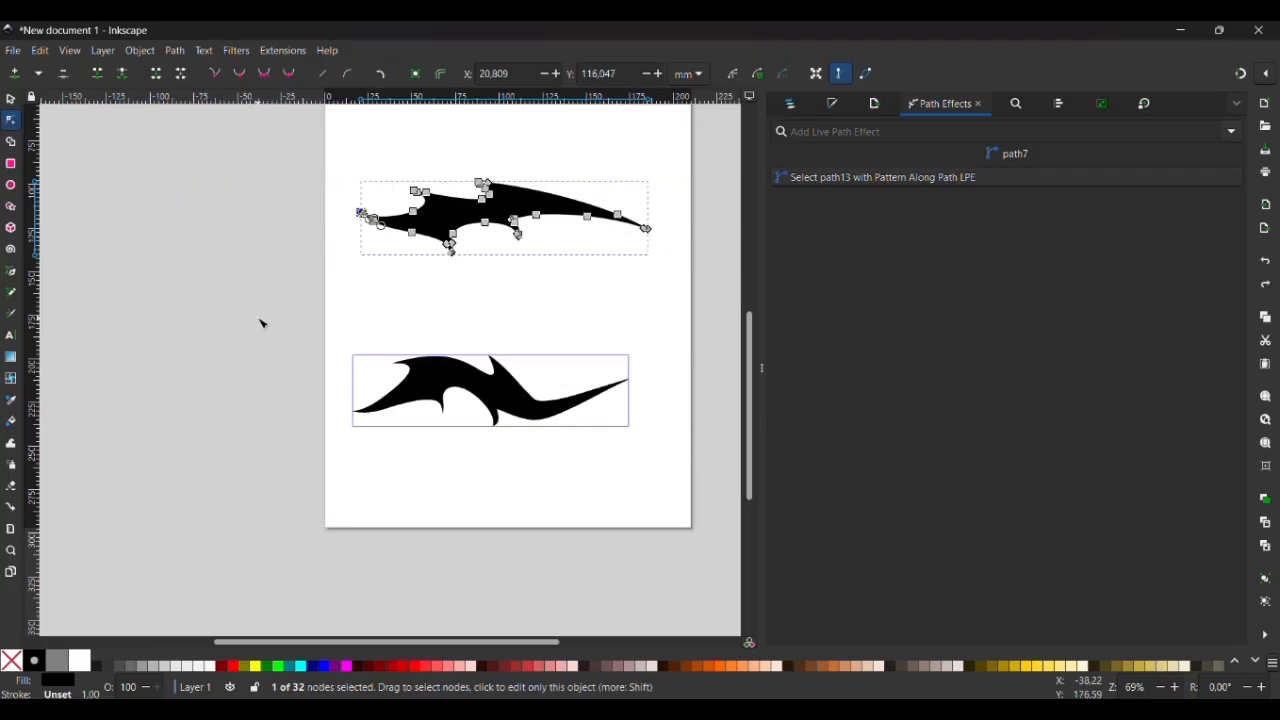
{"action": "scroll", "coordinate": [260, 323], "scroll_direction": "right", "scroll_amount": 5}
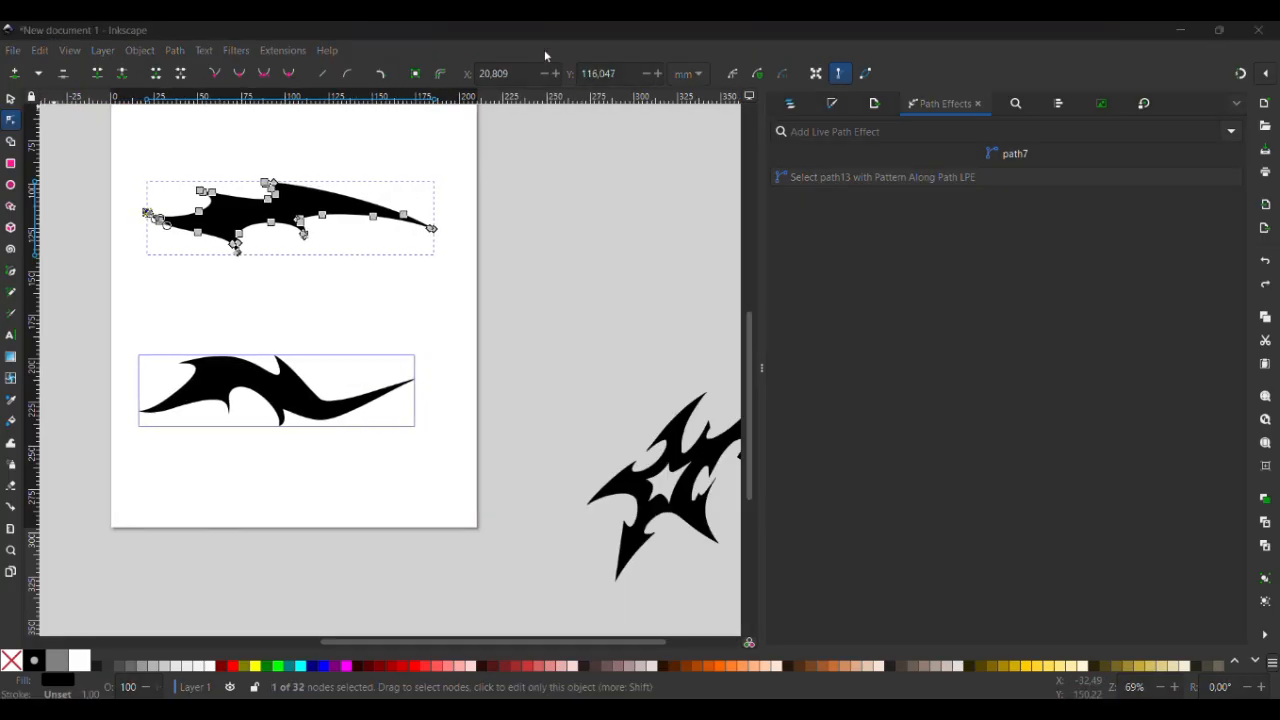
{"action": "left_click", "coordinate": [397, 328]}
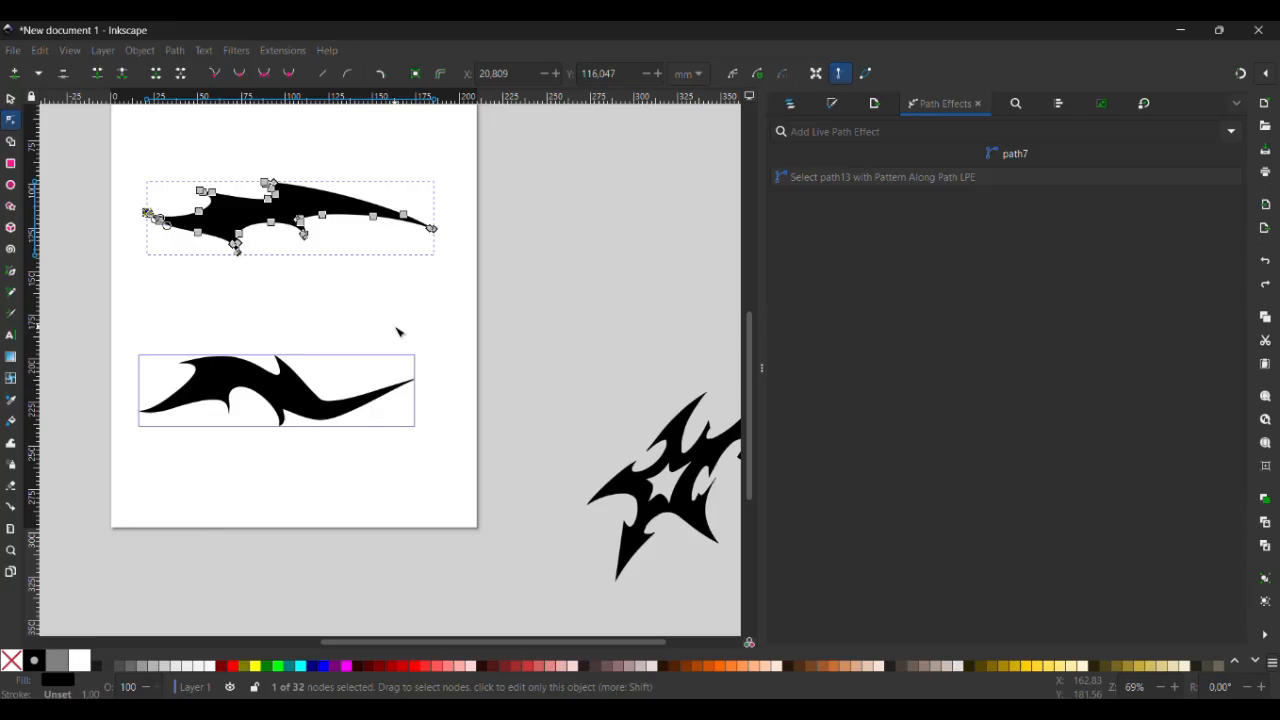
Move the wavy lightning shape right and slightly down to about X 42.5 mm, Y 204 mm
{"action": "left_click", "coordinate": [11, 98]}
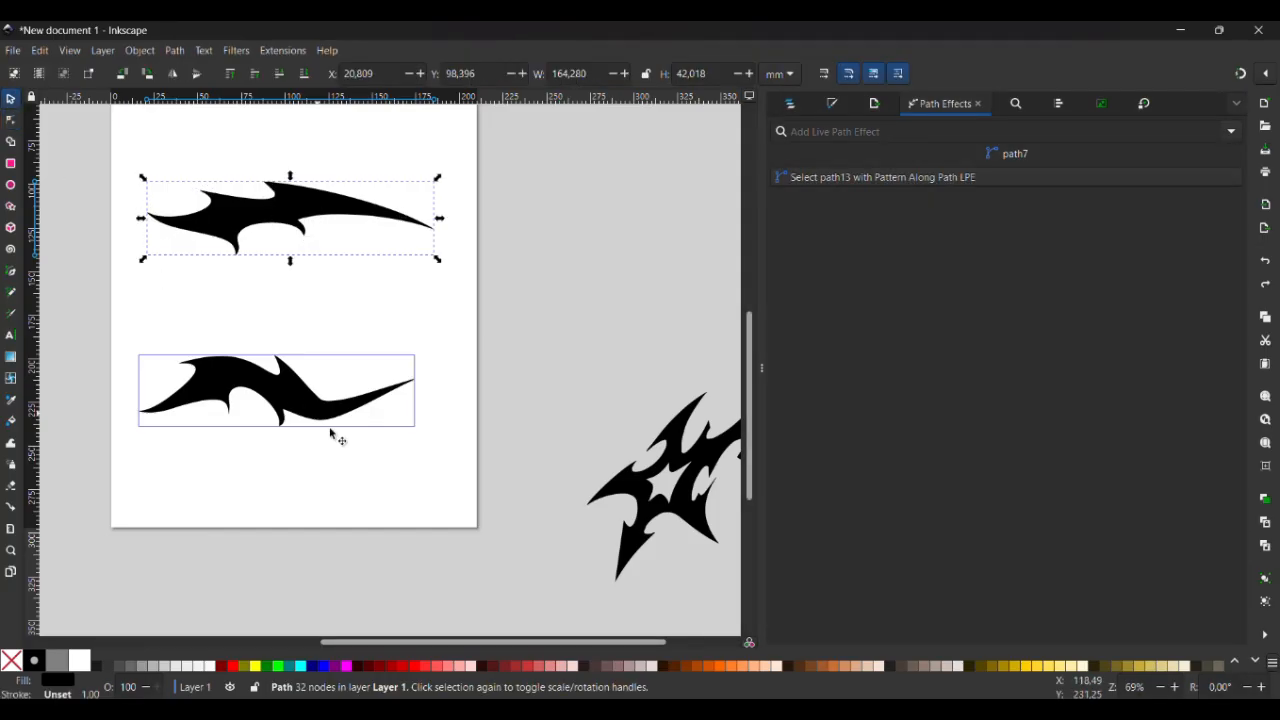
{"action": "left_click", "coordinate": [375, 456]}
{"action": "left_click", "coordinate": [303, 395]}
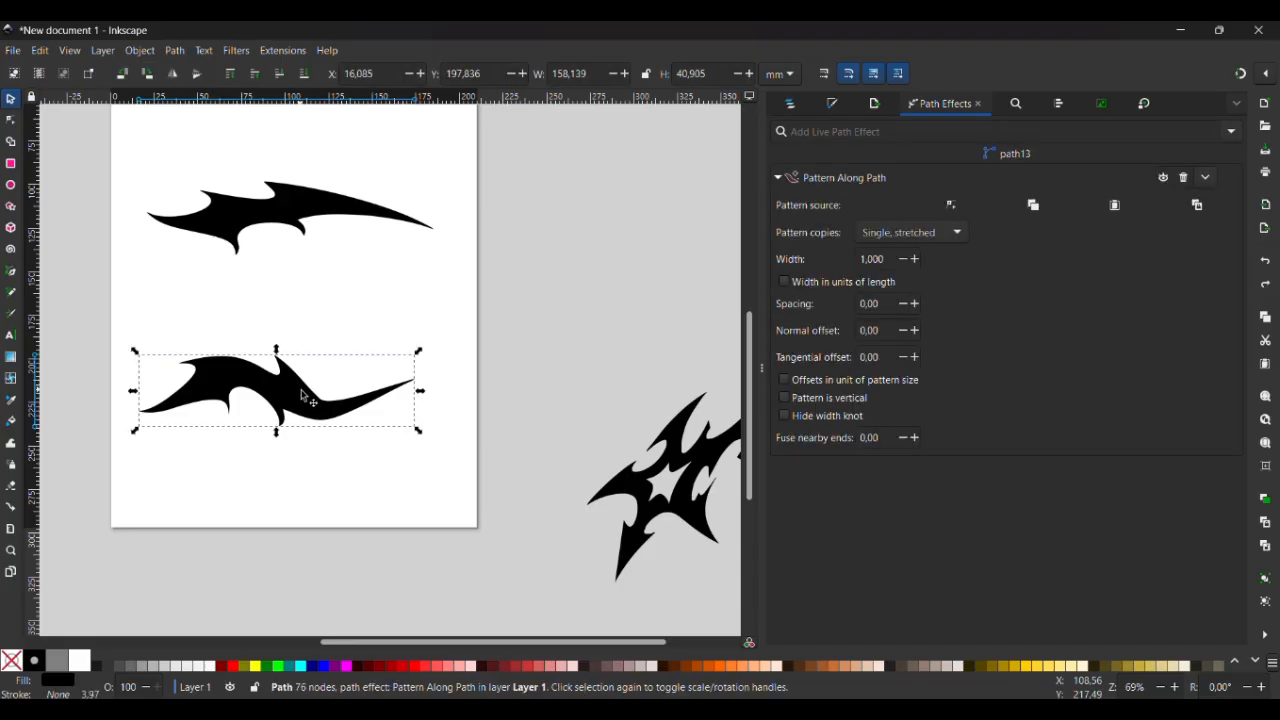
{"action": "left_click_drag", "start_coordinate": [303, 395], "coordinate": [360, 424]}
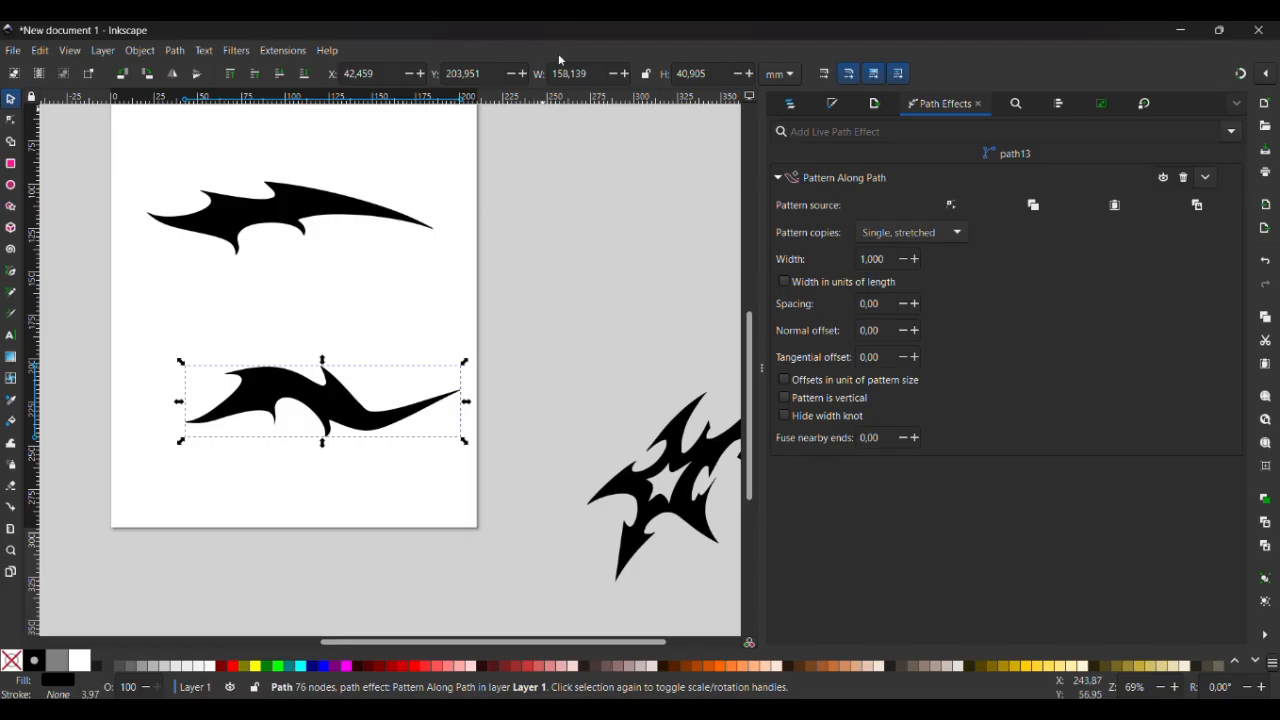
Try widening the wavy shape's pattern to 1.370 in the Pattern Along Path effect, and undo the change
{"action": "left_click", "coordinate": [10, 119]}
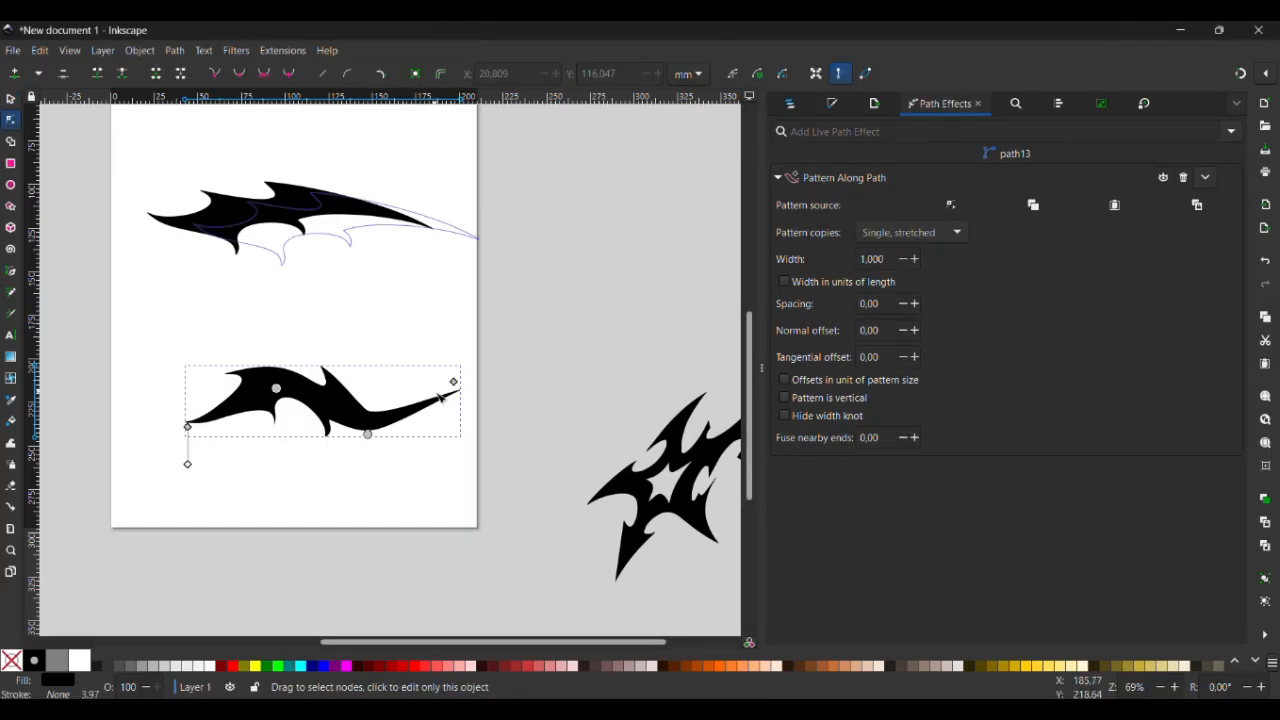
{"action": "left_click", "coordinate": [437, 503]}
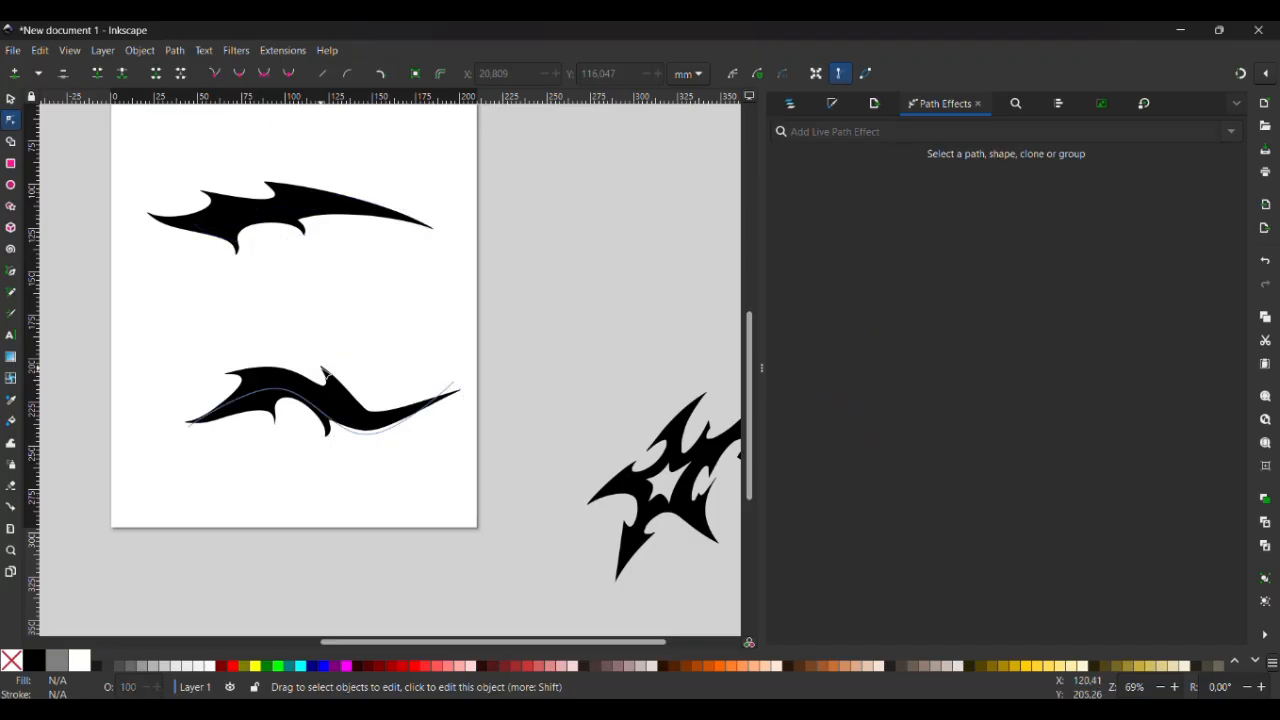
{"action": "left_click", "coordinate": [325, 375]}
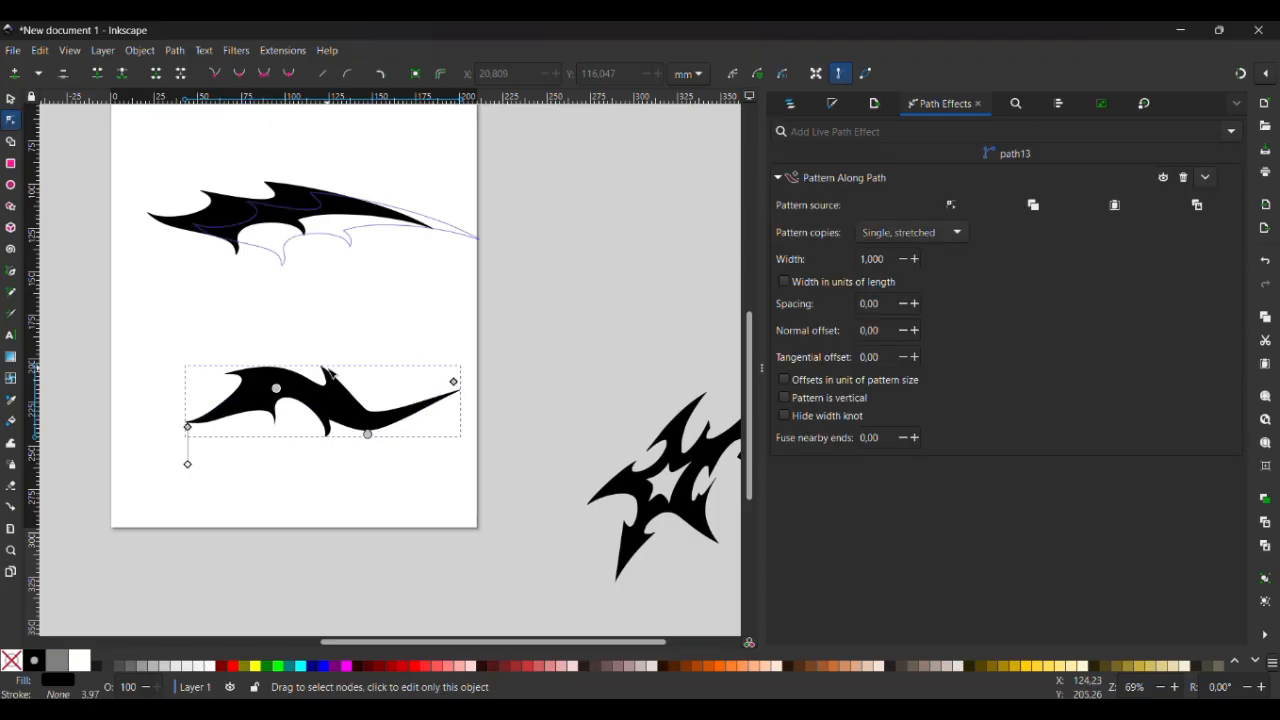
{"action": "left_click", "coordinate": [916, 259]}
{"action": "left_click_drag", "start_coordinate": [916, 259], "coordinate": [916, 259]}
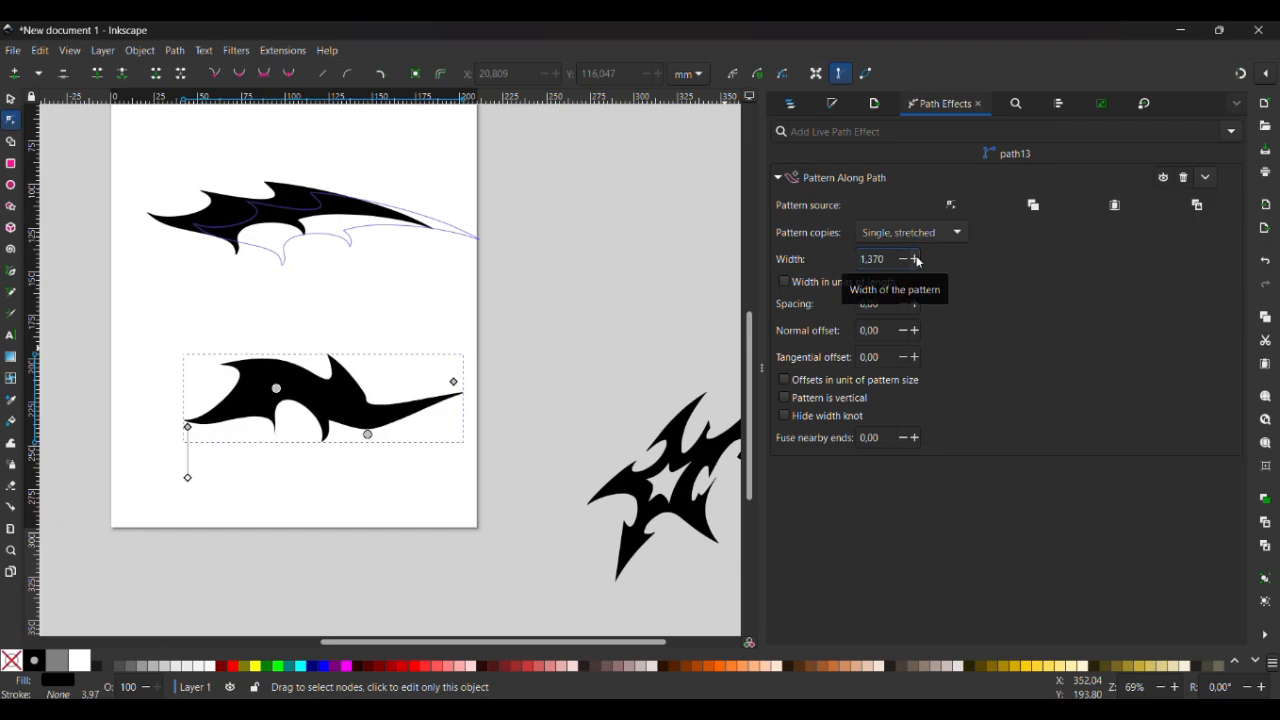
{"action": "key", "text": "ctrl+z"}
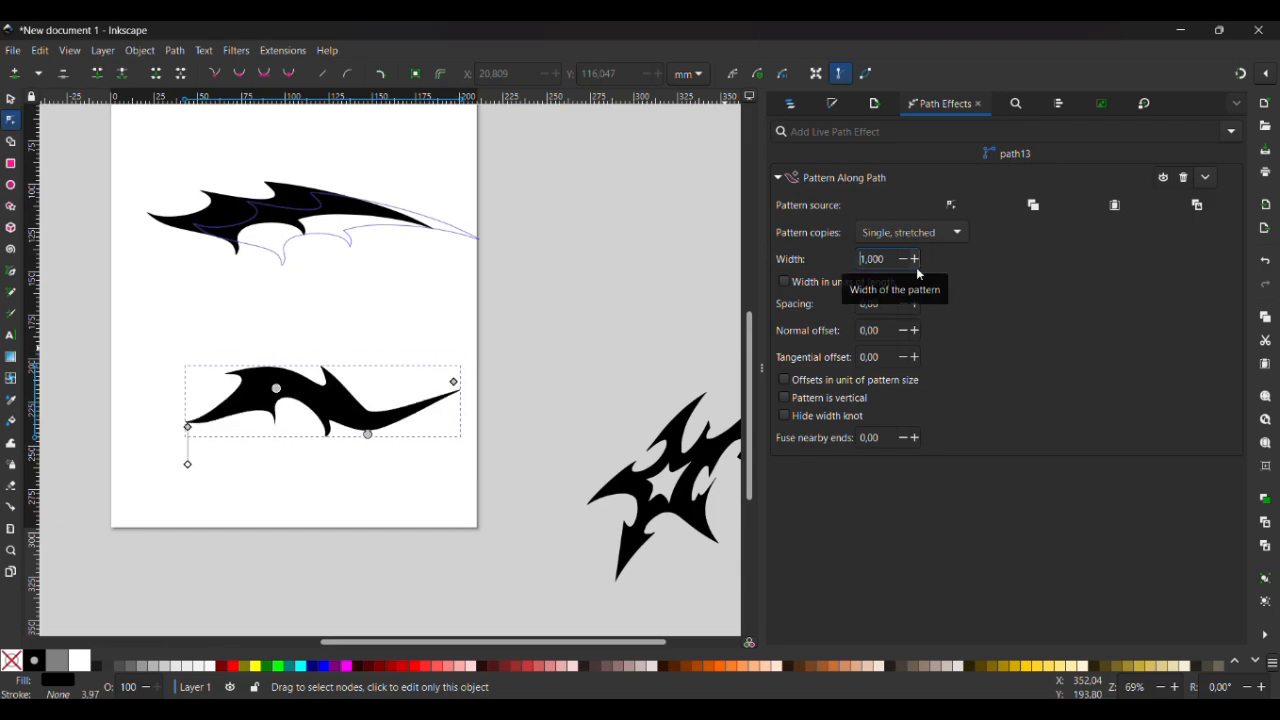
Try the Single, Repeated stretched and Repeated pattern copies on the wavy lightning shape, and return to Single, stretched
{"action": "left_click", "coordinate": [552, 38]}
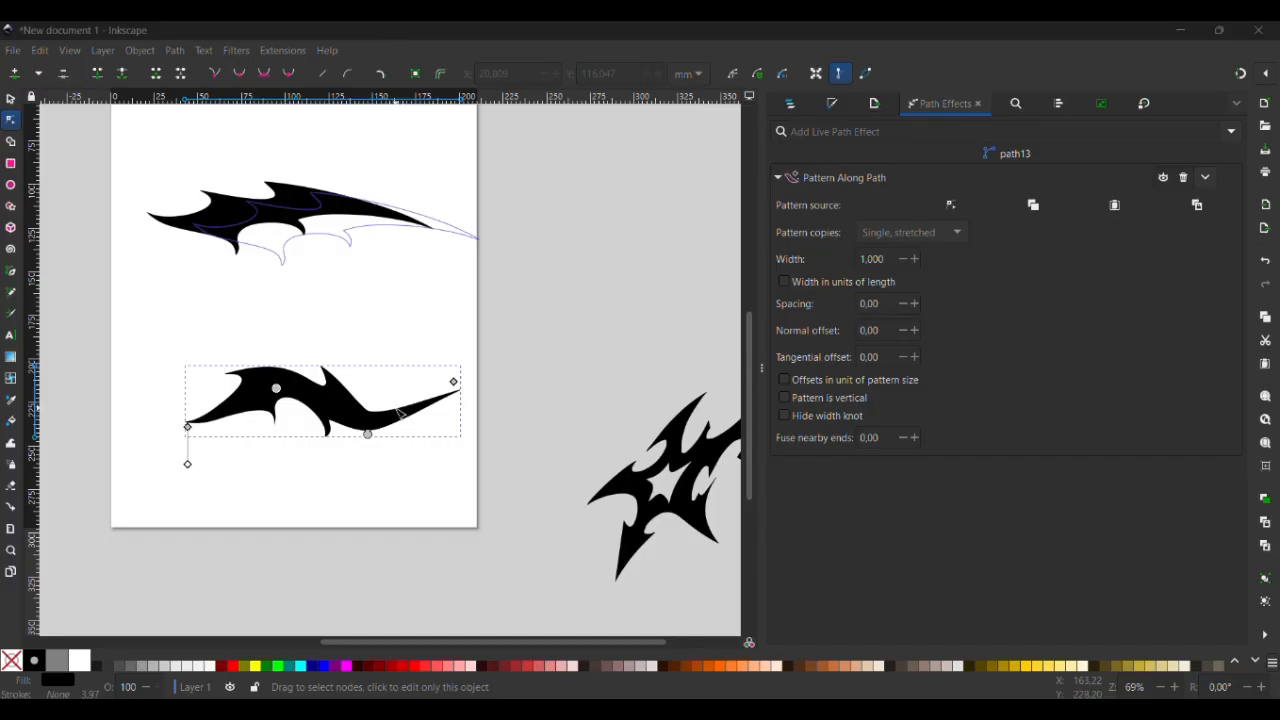
{"action": "left_click", "coordinate": [948, 233]}
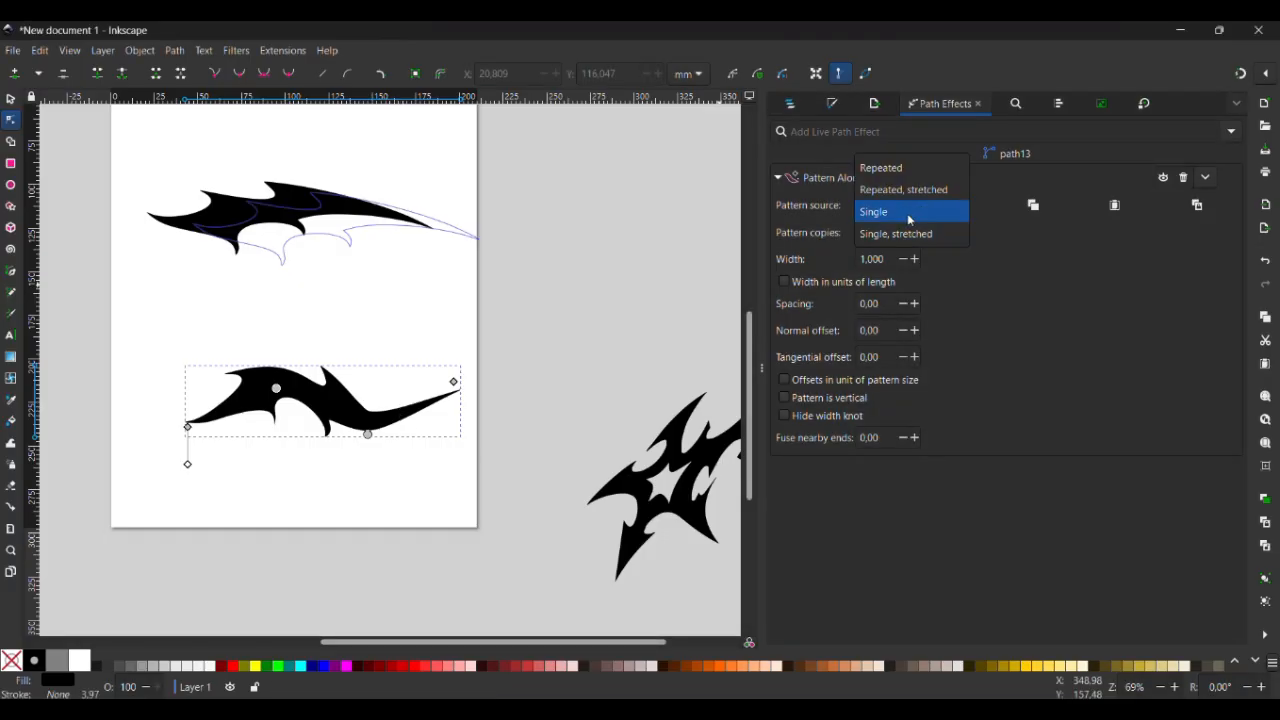
{"action": "left_click", "coordinate": [909, 217]}
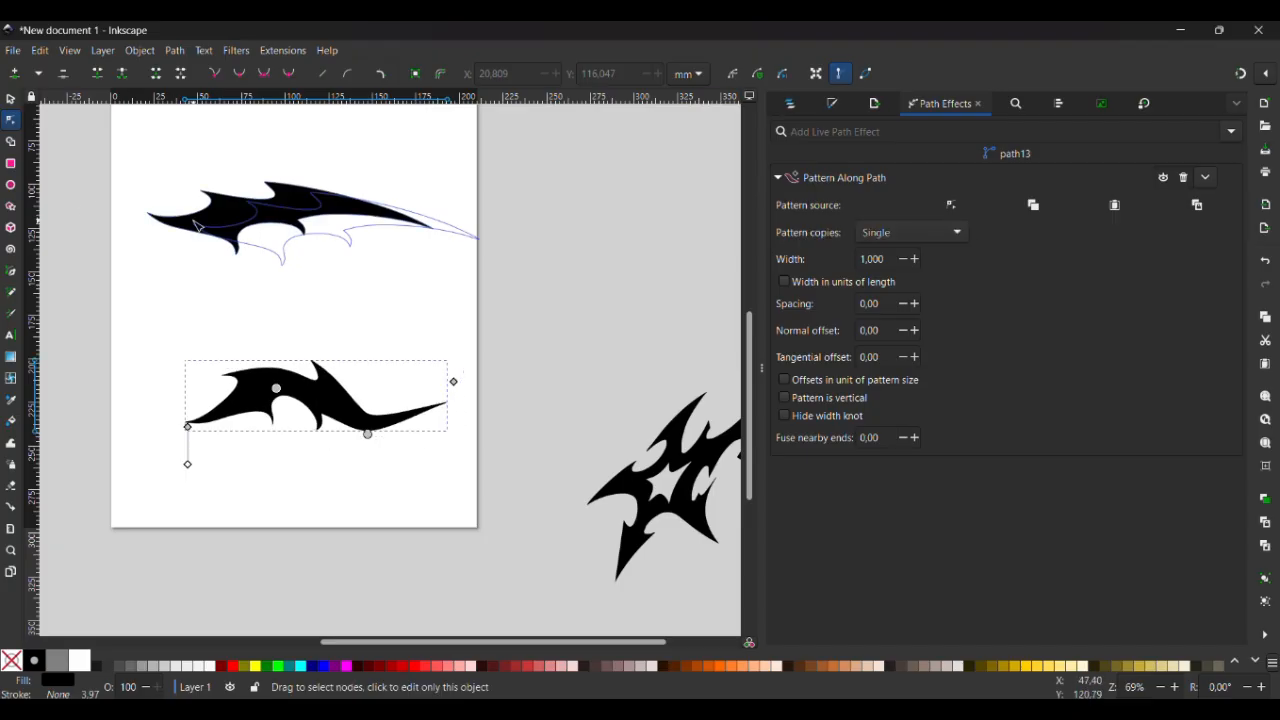
{"action": "left_click", "coordinate": [897, 248]}
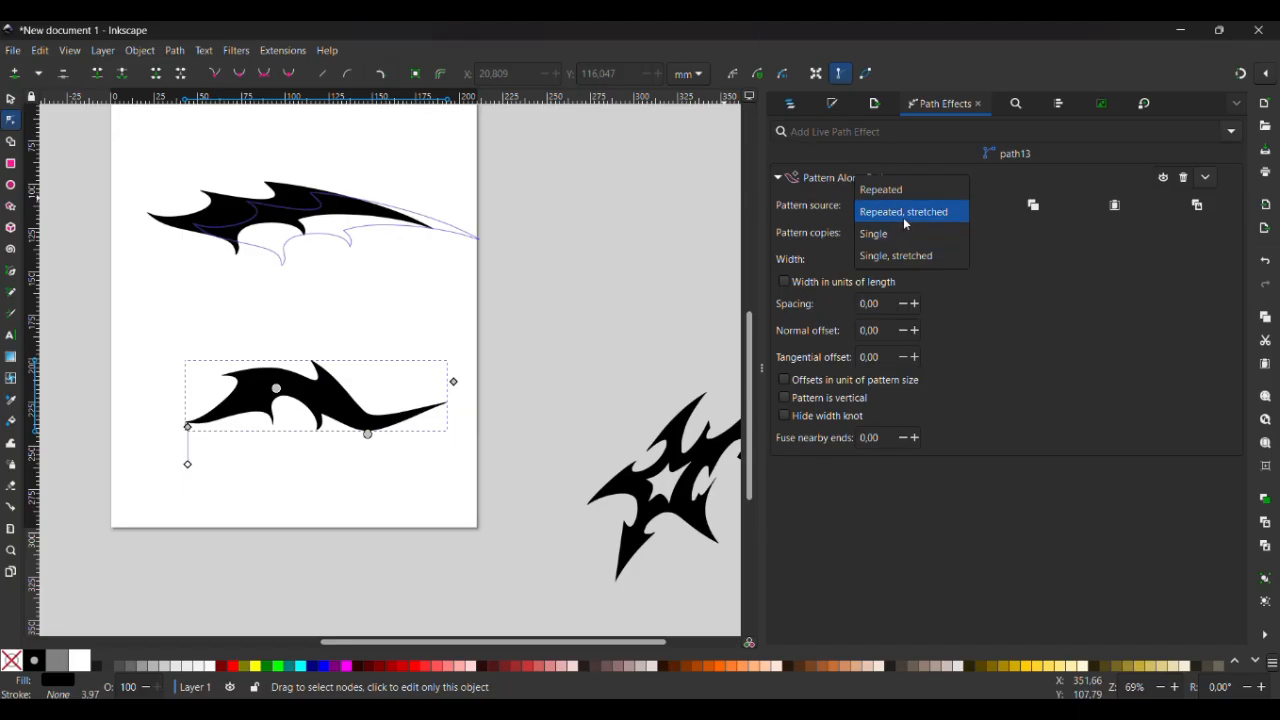
{"action": "left_click", "coordinate": [903, 215]}
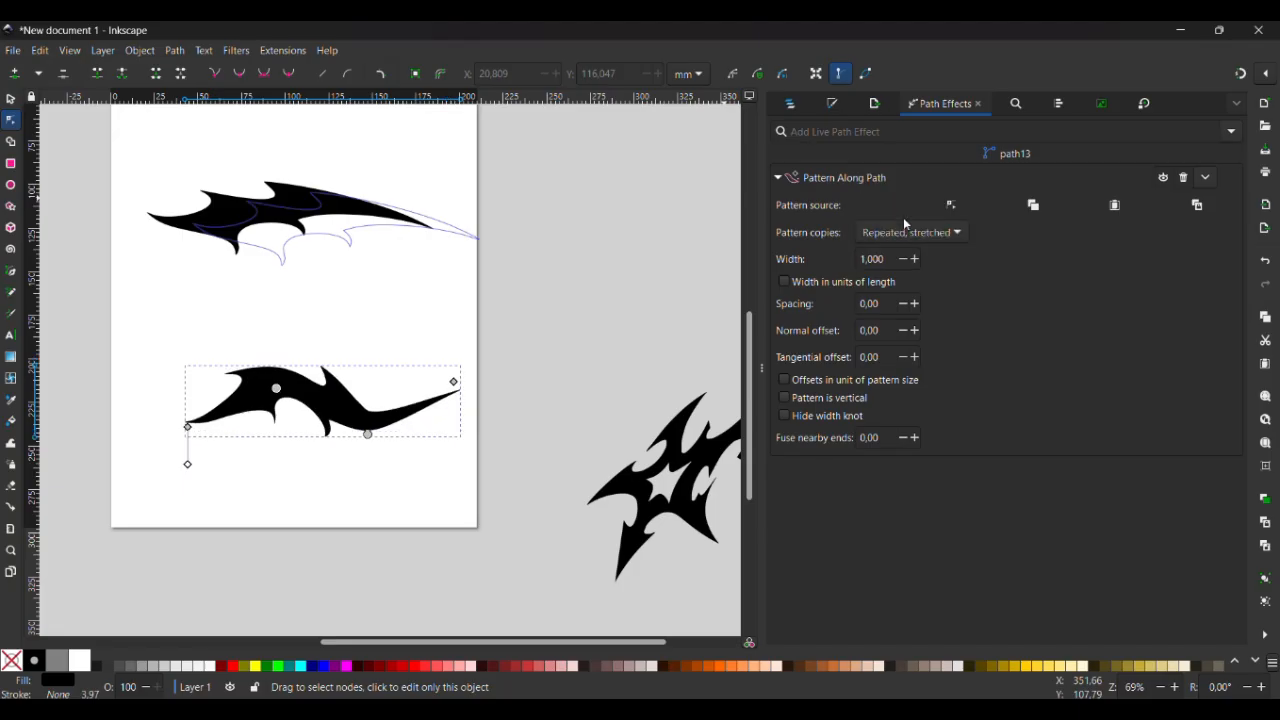
{"action": "left_click", "coordinate": [910, 232]}
{"action": "left_click", "coordinate": [909, 229]}
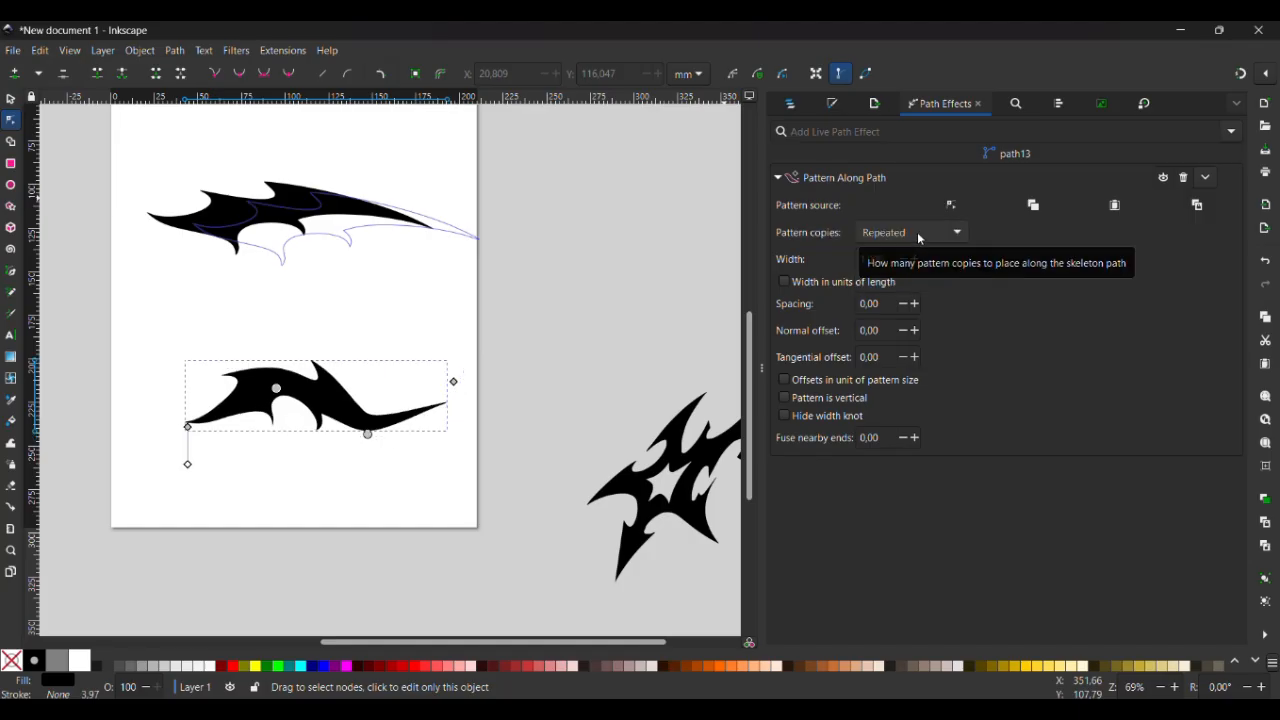
{"action": "left_click", "coordinate": [917, 233]}
{"action": "left_click", "coordinate": [908, 301]}
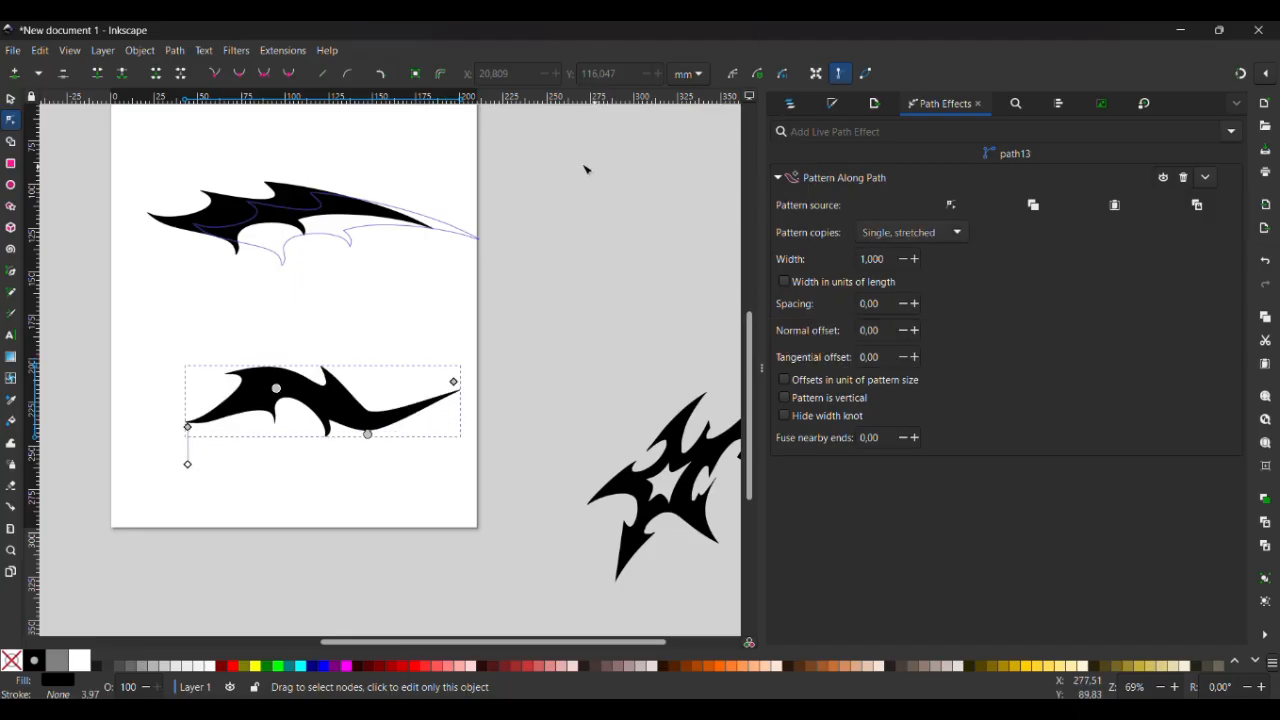
{"action": "left_click", "coordinate": [557, 45]}
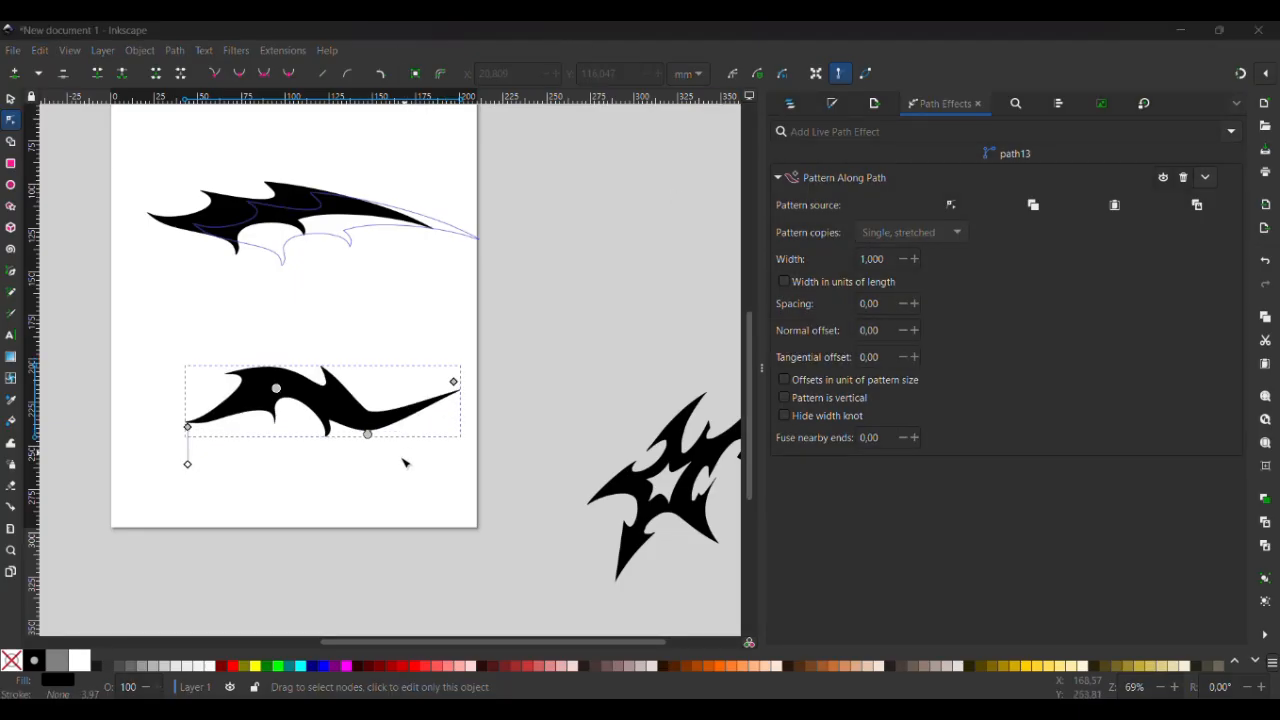
Raise the wavy shape's lower path node to about X 158.5 mm, Y 180 mm to arch the right half upward, and deselect it
{"action": "left_click", "coordinate": [368, 434]}
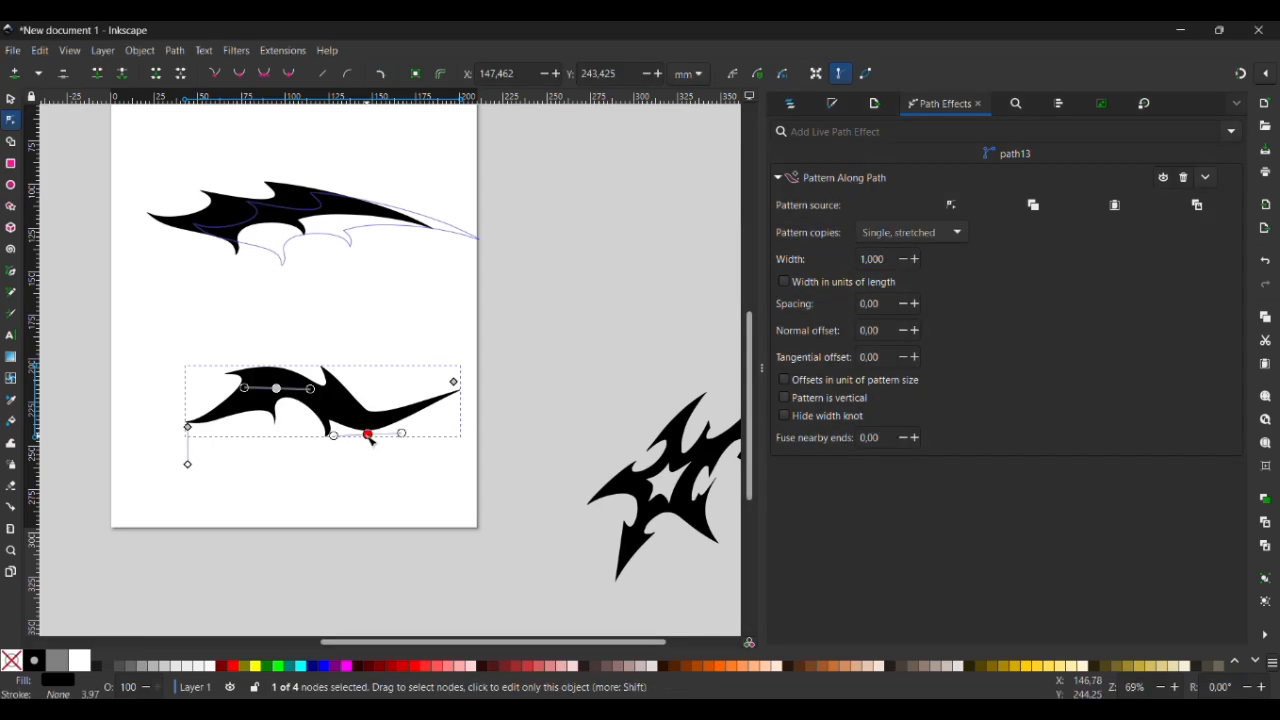
{"action": "left_click_drag", "start_coordinate": [370, 437], "coordinate": [390, 330]}
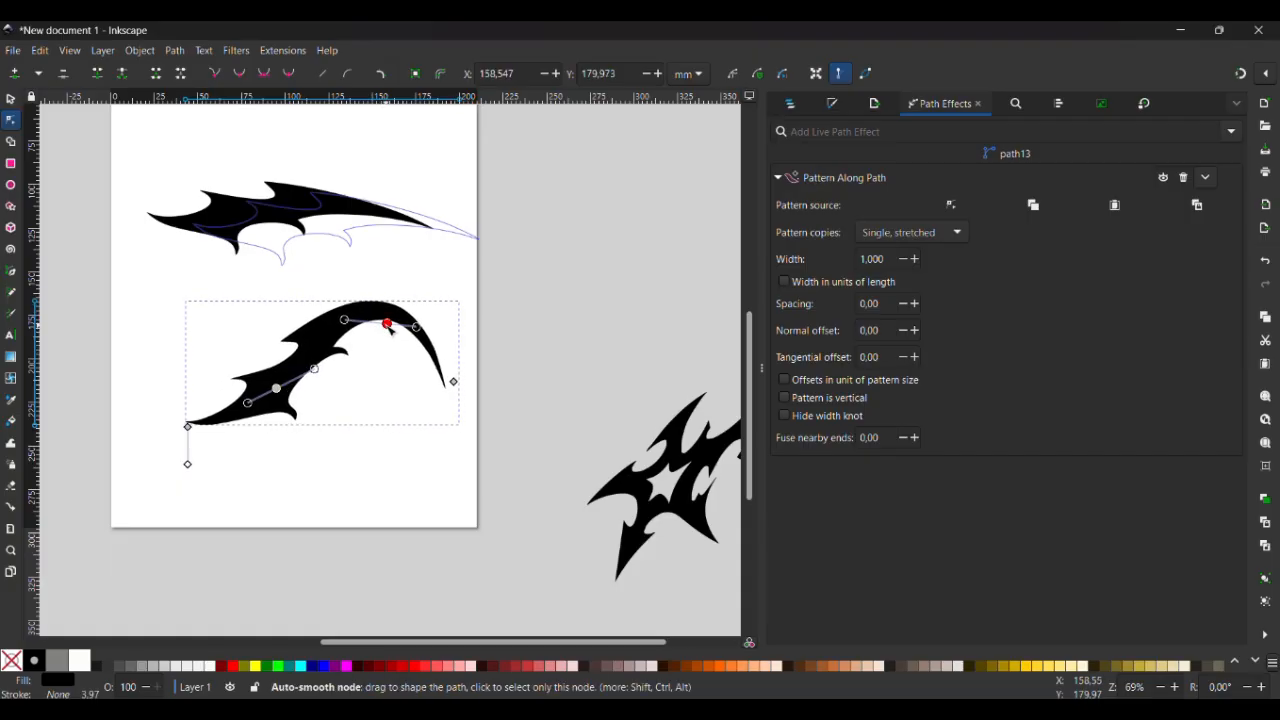
{"action": "left_click", "coordinate": [386, 496]}
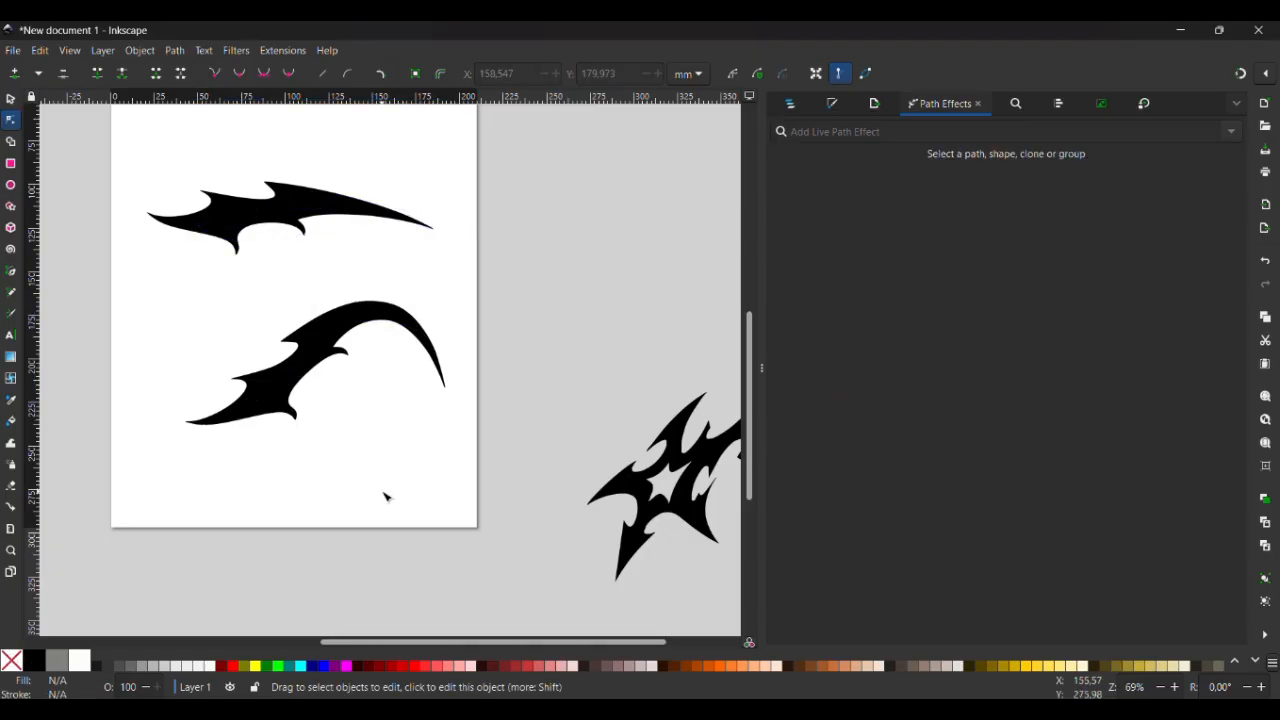
Try Single pattern copies on the arched lightning shape, and switch it back to Single, stretched
{"action": "left_click", "coordinate": [318, 348]}
{"action": "left_click", "coordinate": [938, 238]}
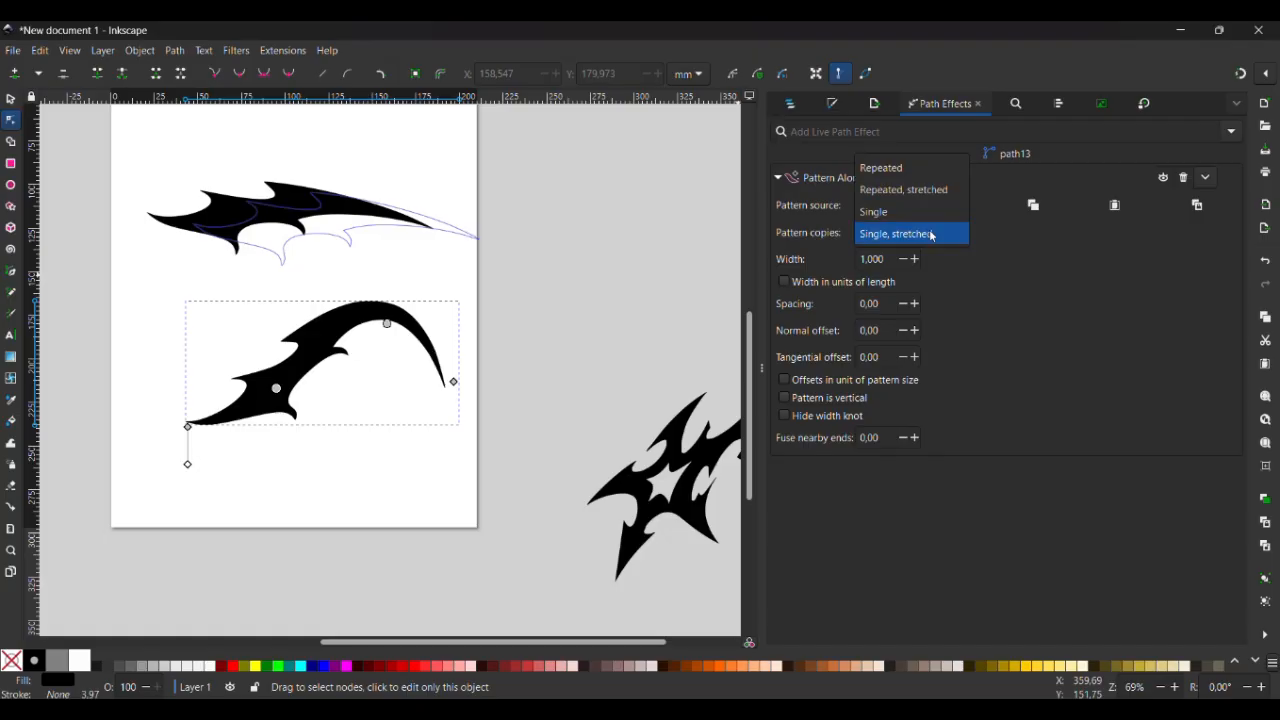
{"action": "left_click", "coordinate": [918, 211]}
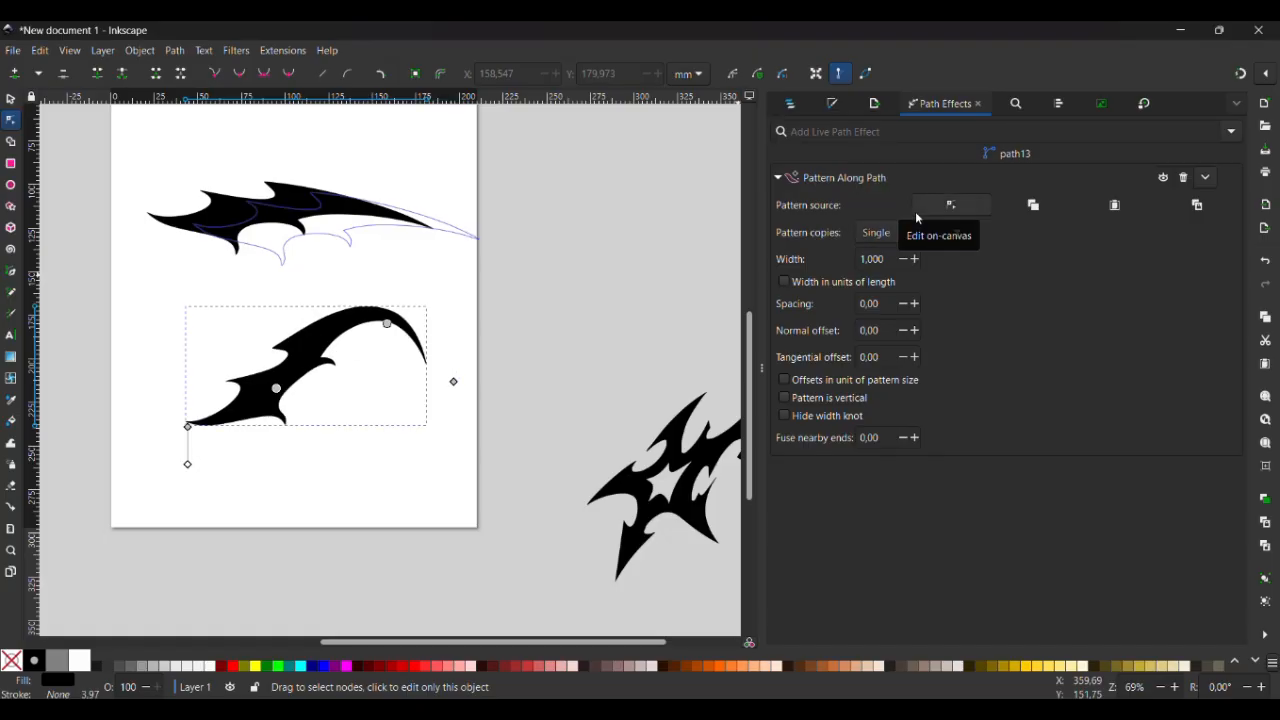
{"action": "left_click", "coordinate": [918, 236]}
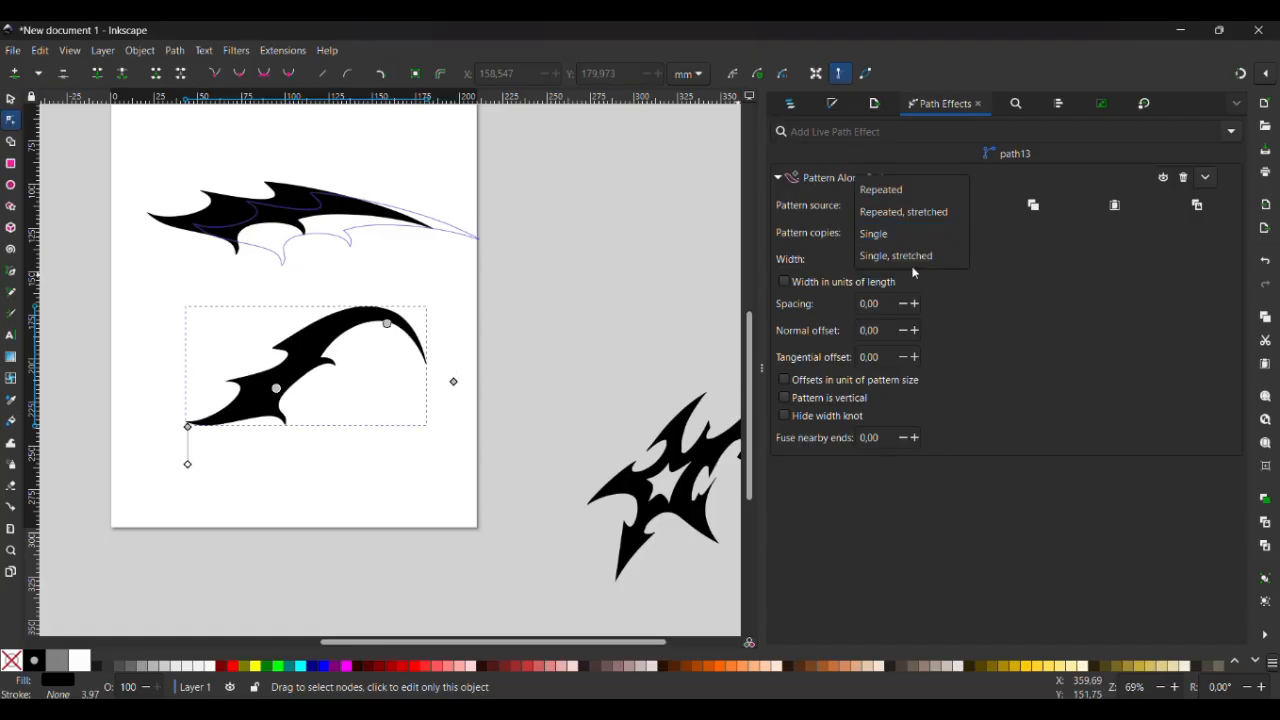
{"action": "left_click", "coordinate": [908, 258]}
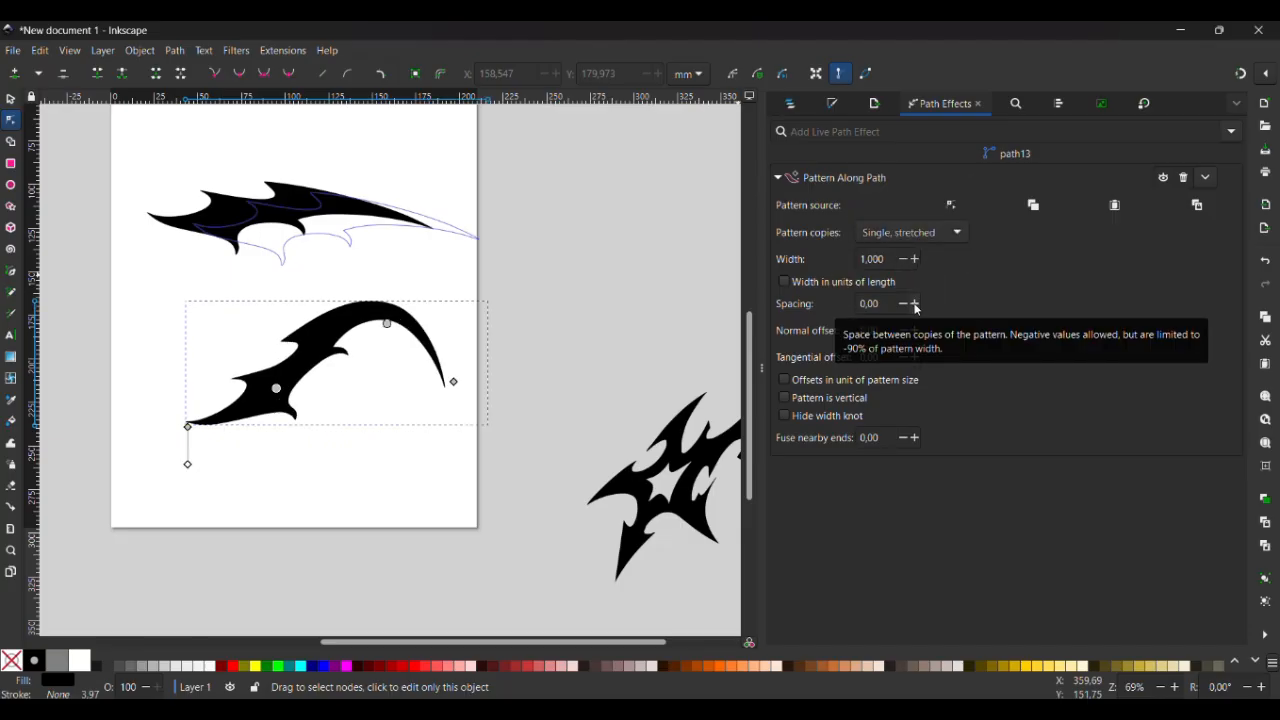
Try raising the pattern spacing to 2.60 and beyond and lowering it again, and reset it to 0
{"action": "left_click", "coordinate": [915, 304]}
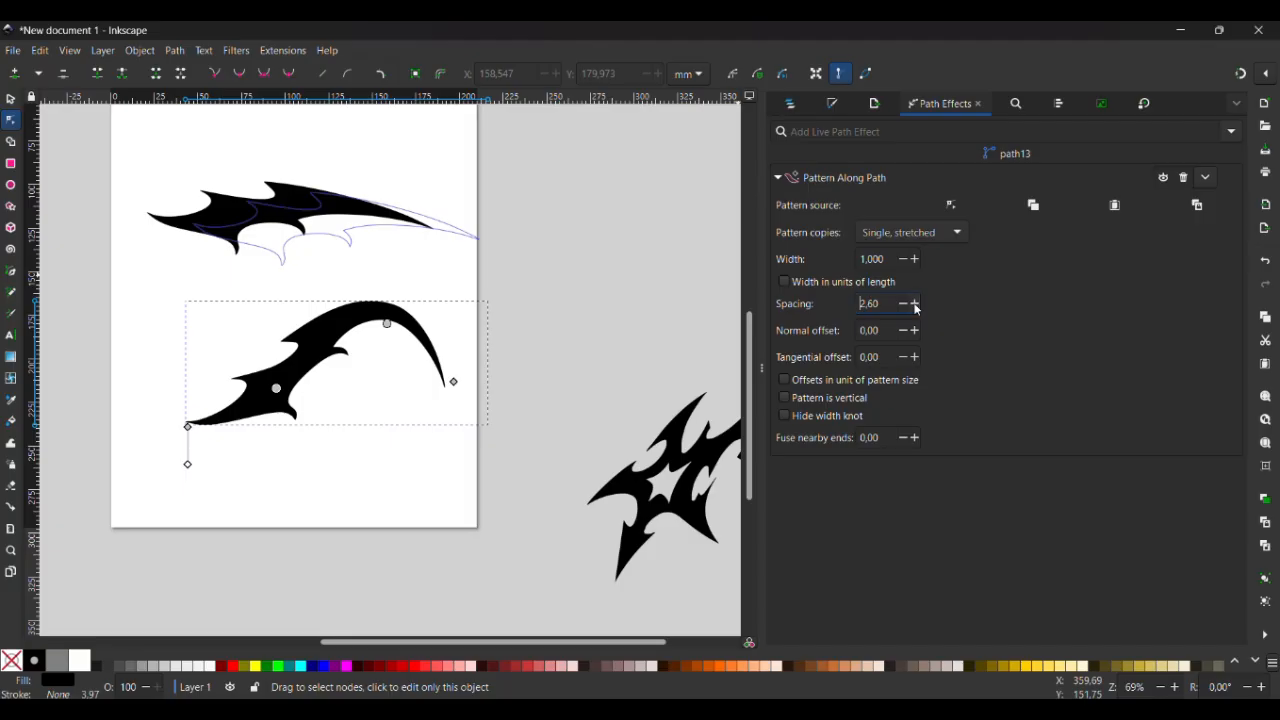
{"action": "left_click", "coordinate": [914, 304]}
{"action": "left_click", "coordinate": [915, 304]}
{"action": "left_click", "coordinate": [901, 306]}
{"action": "left_click", "coordinate": [901, 306]}
{"action": "left_click", "coordinate": [901, 306]}
{"action": "double_click", "coordinate": [872, 304]}
{"action": "type", "text": "-"}
{"action": "type", "text": "0"}
{"action": "key", "text": "Return"}
Try a normal offset of 7.70 on the arched lightning shape, and reset it to 0
{"action": "left_click", "coordinate": [916, 330]}
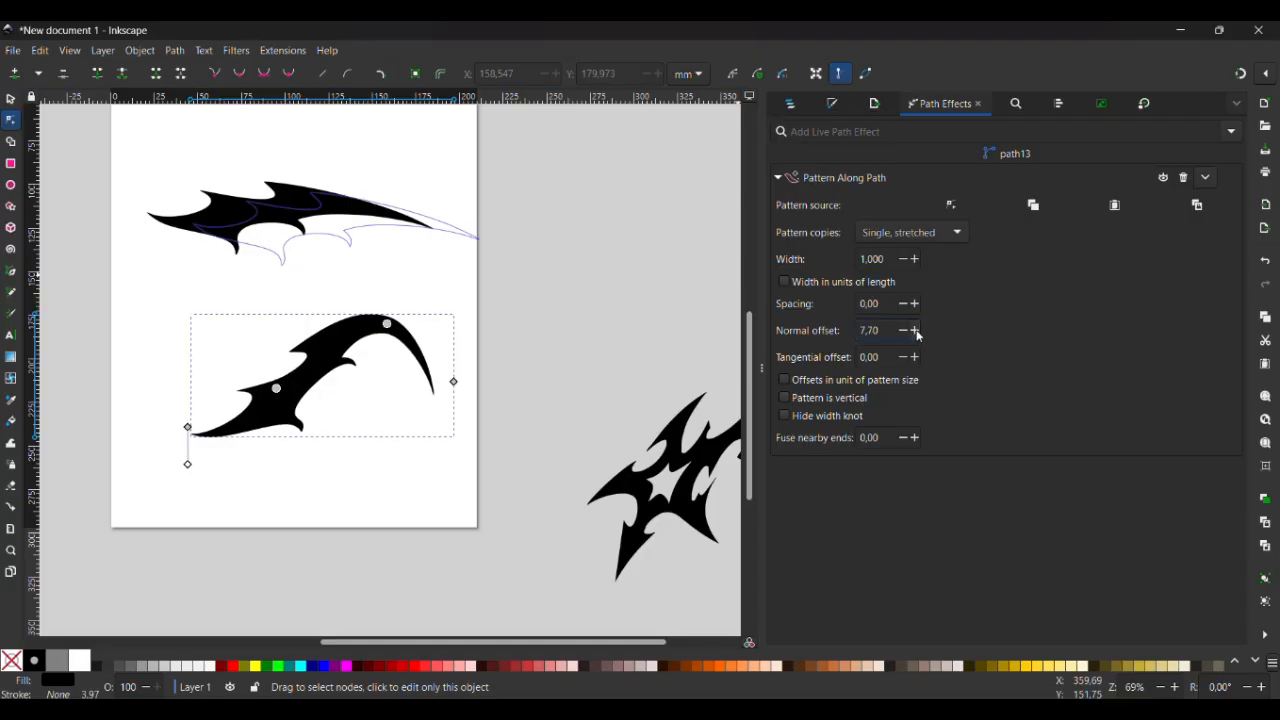
{"action": "left_click", "coordinate": [893, 330]}
{"action": "key", "text": "BackSpace"}
{"action": "key", "text": "BackSpace"}
{"action": "key", "text": "BackSpace"}
{"action": "key", "text": "BackSpace"}
{"action": "type", "text": "0"}
{"action": "key", "text": "Return"}
Try raising the tangential offset of the arched shape's pattern to 6.20, and reset it to 0
{"action": "left_click", "coordinate": [914, 357]}
{"action": "left_click", "coordinate": [914, 357]}
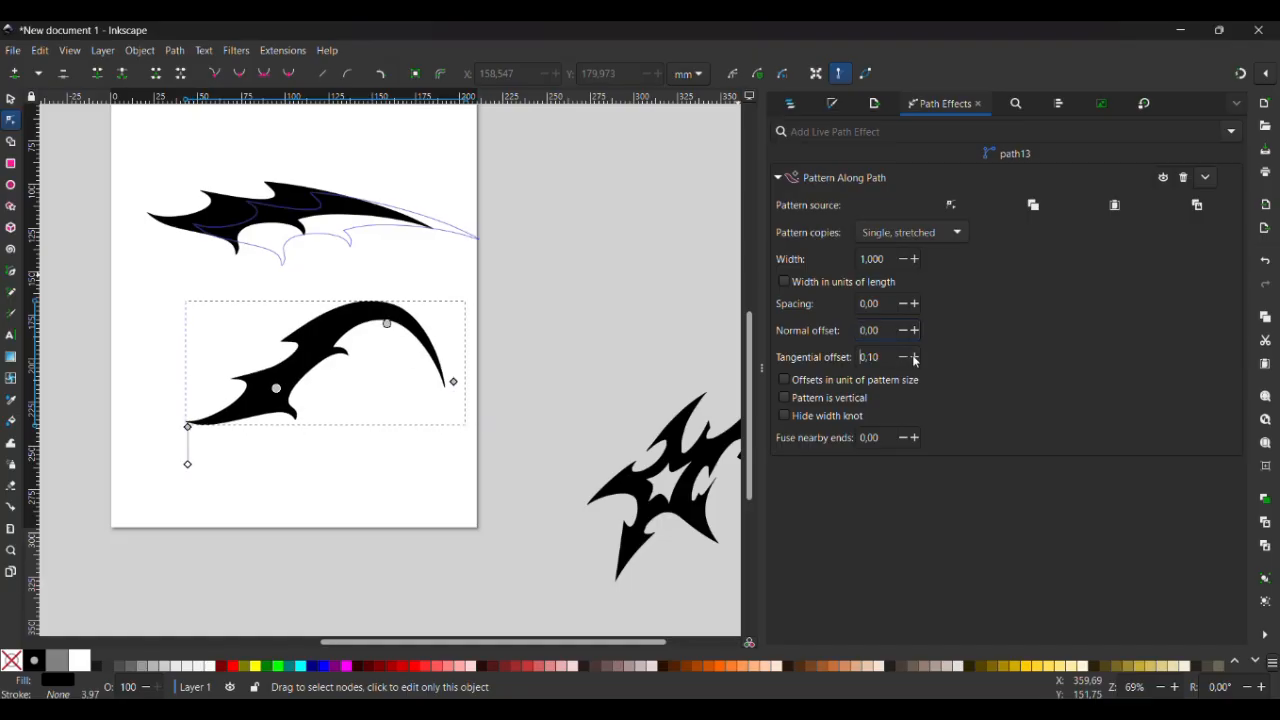
{"action": "left_click", "coordinate": [914, 358]}
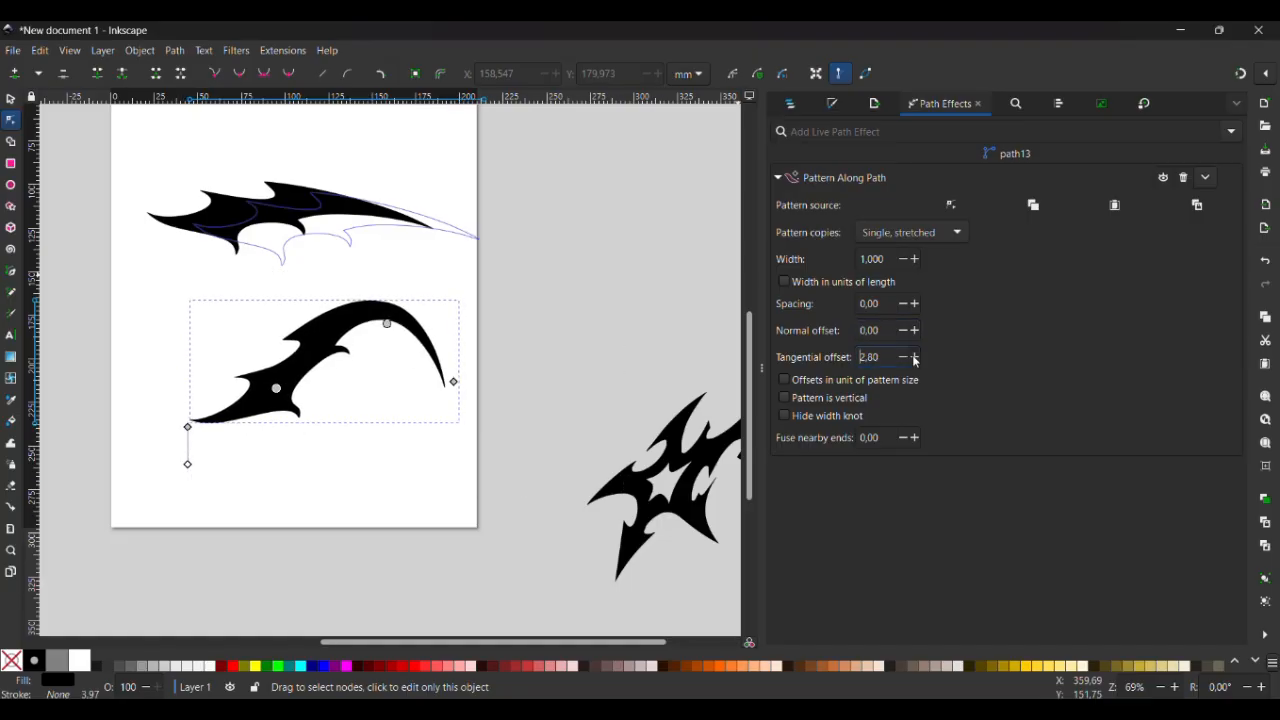
{"action": "left_click", "coordinate": [914, 358]}
{"action": "left_click", "coordinate": [914, 357]}
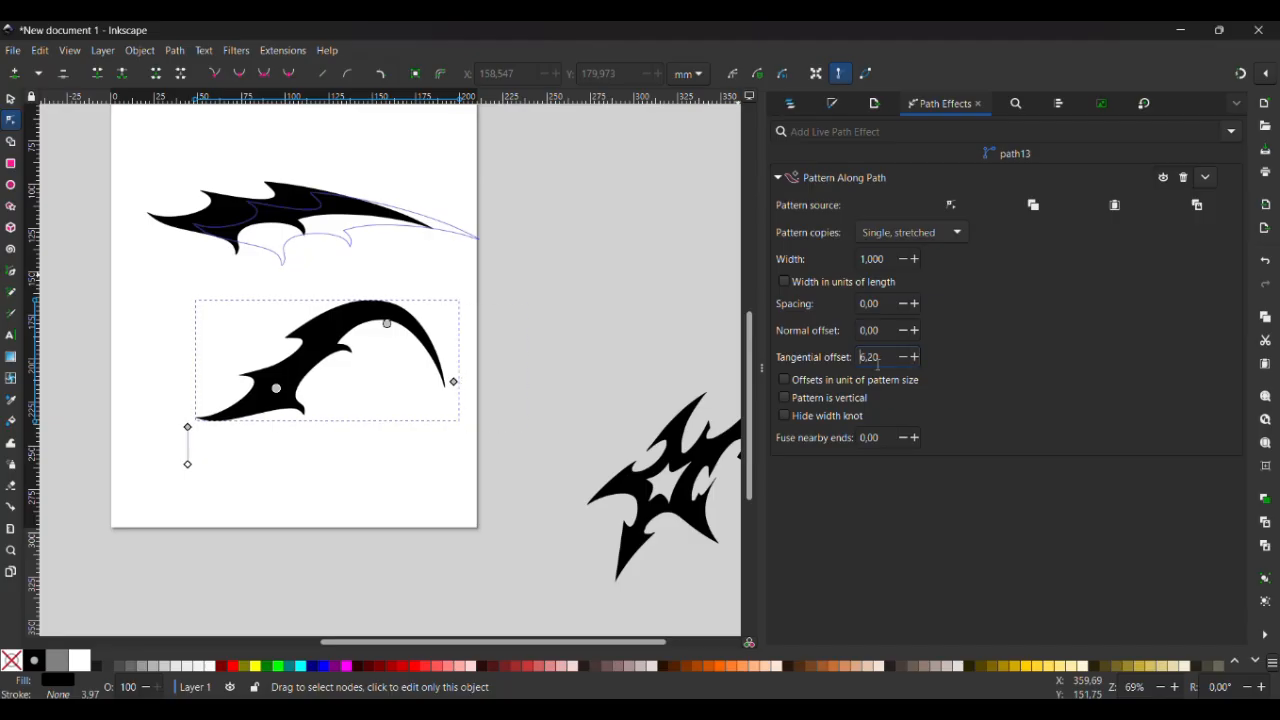
{"action": "left_click", "coordinate": [879, 364]}
{"action": "key", "text": "BackSpace"}
{"action": "key", "text": "BackSpace"}
{"action": "key", "text": "BackSpace"}
{"action": "key", "text": "BackSpace"}
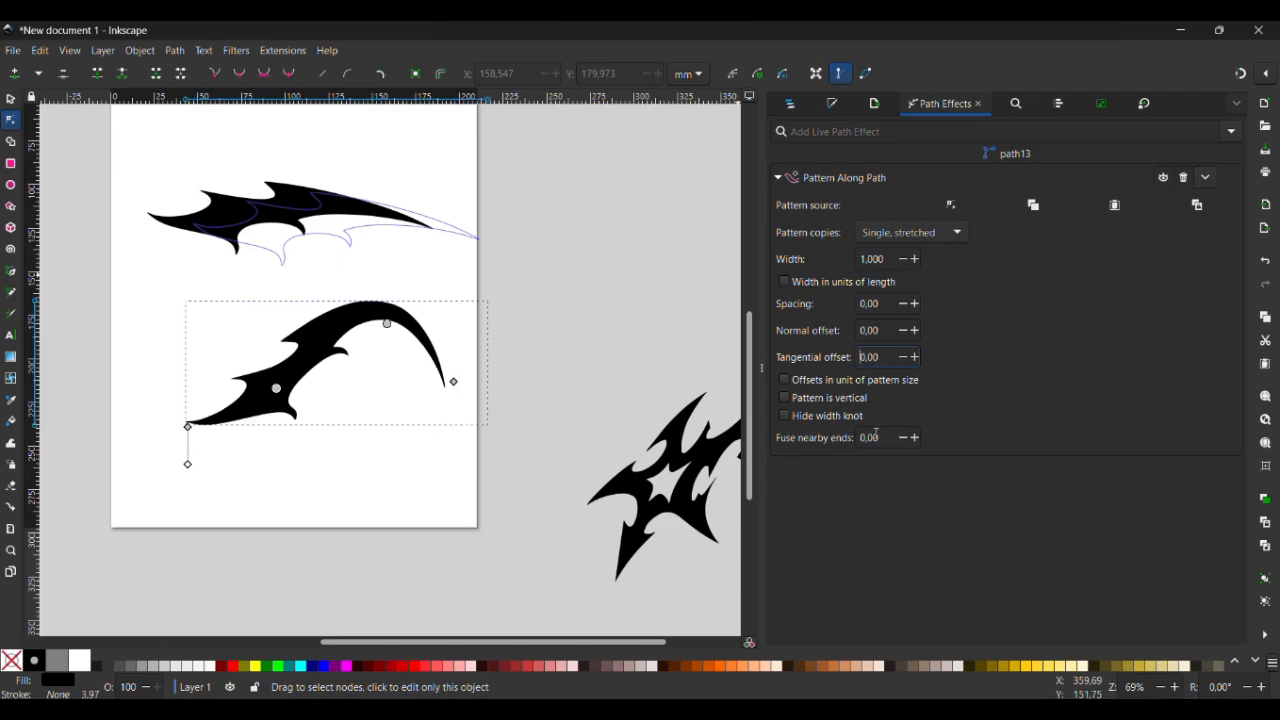
Try the Pattern is vertical and Hide width knot options on the arched shape, turning each off again
{"action": "left_click", "coordinate": [832, 399]}
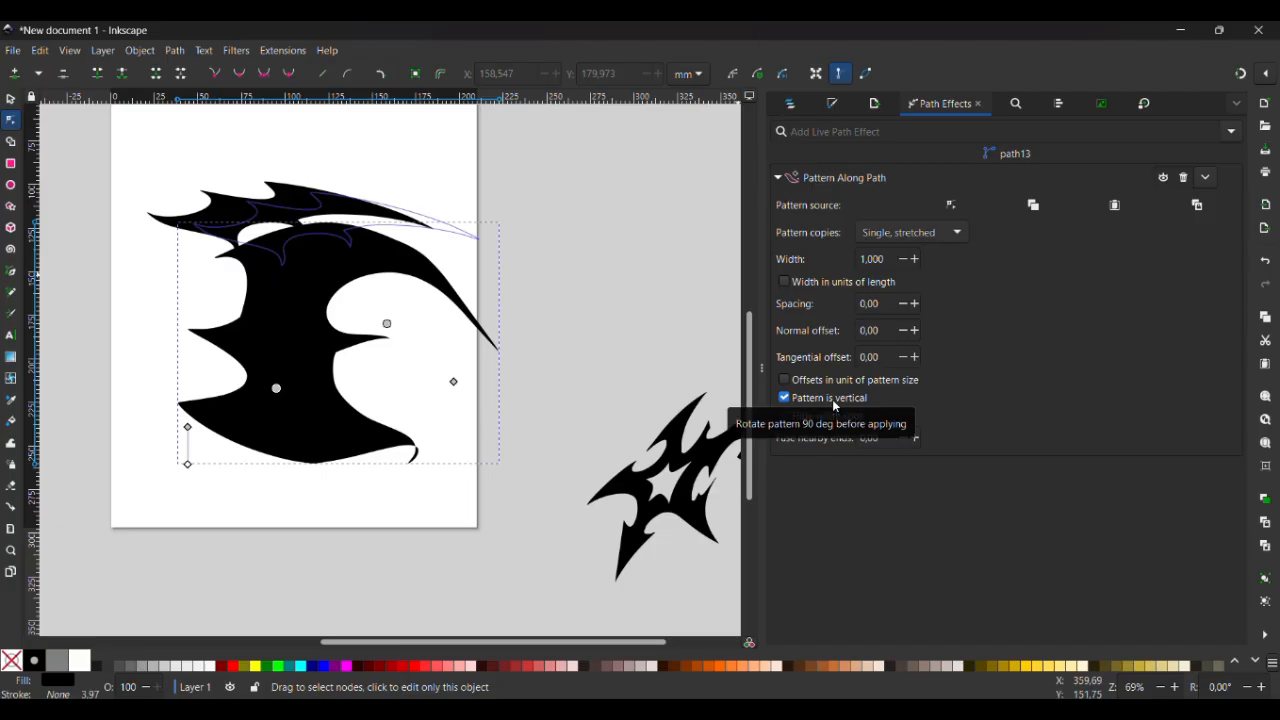
{"action": "left_click", "coordinate": [797, 398]}
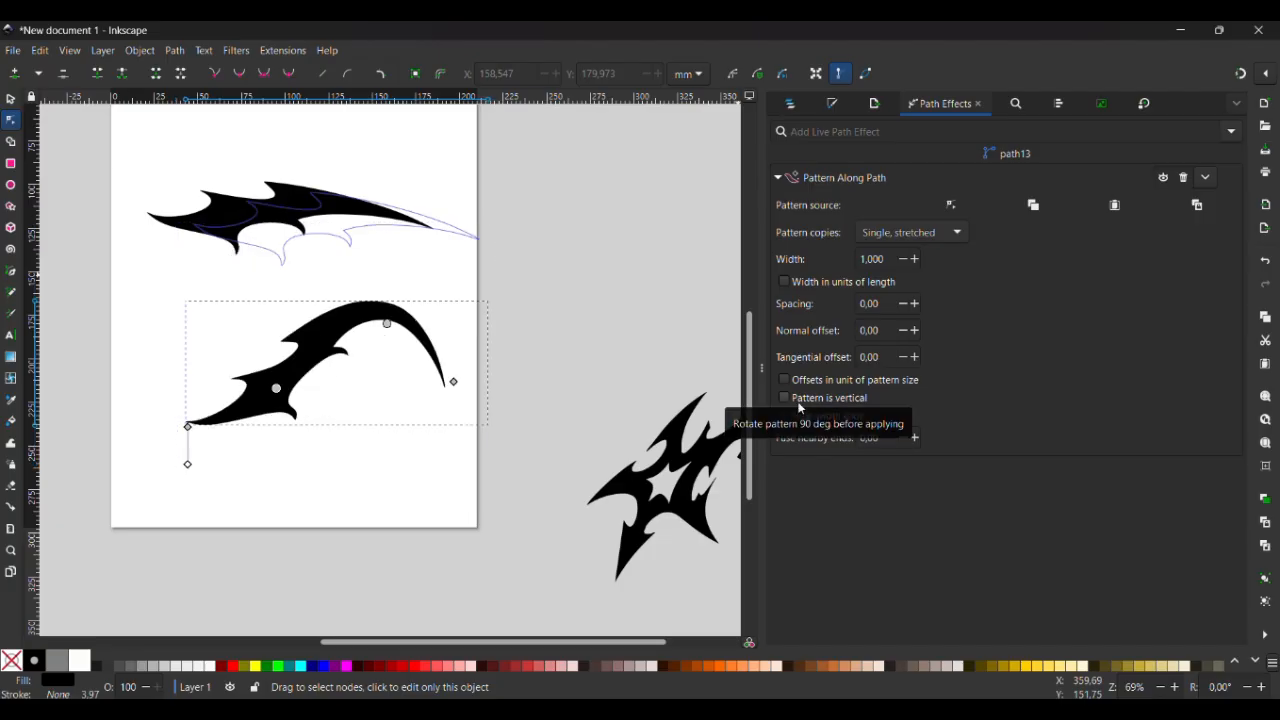
{"action": "left_click", "coordinate": [805, 418]}
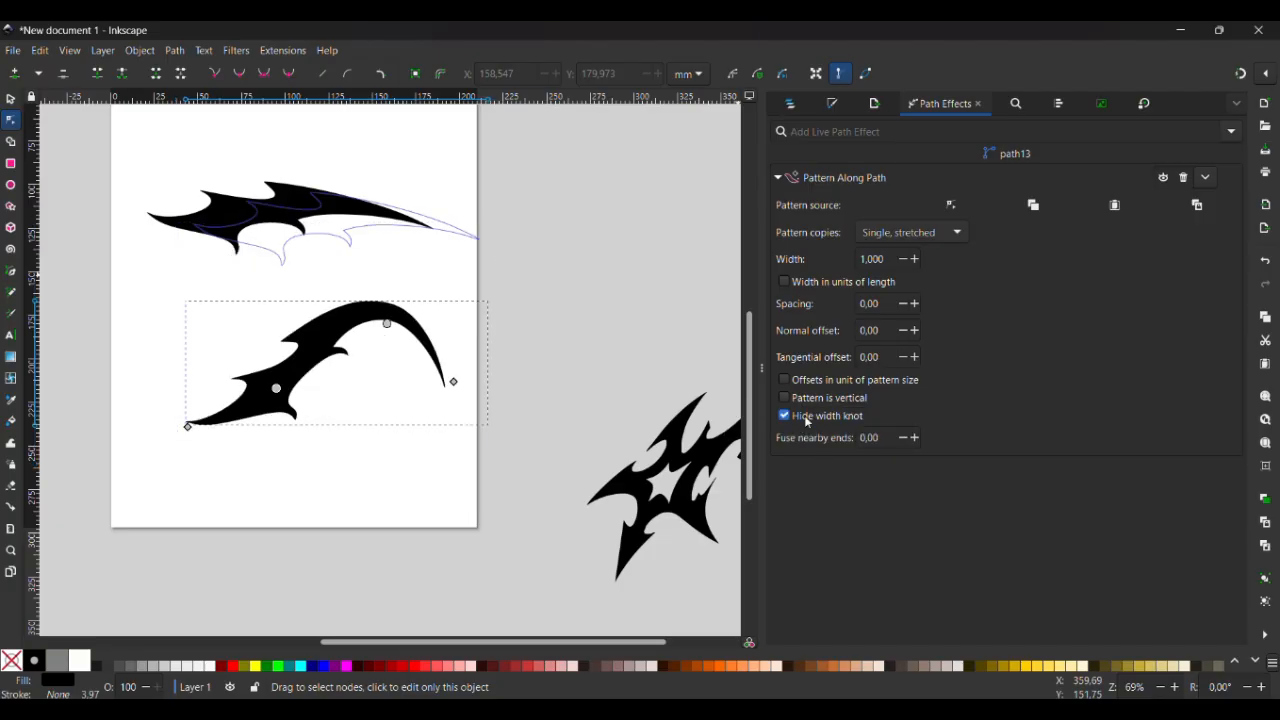
{"action": "left_click", "coordinate": [804, 415]}
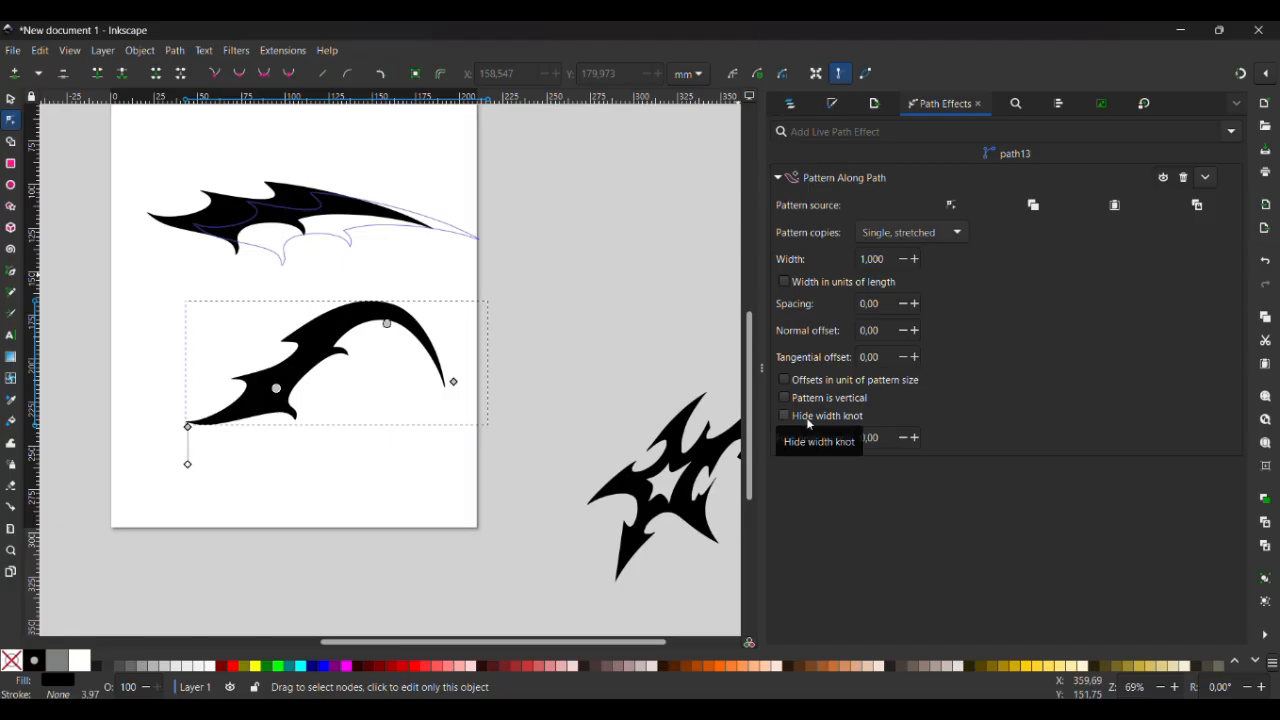
{"action": "left_click", "coordinate": [823, 400]}
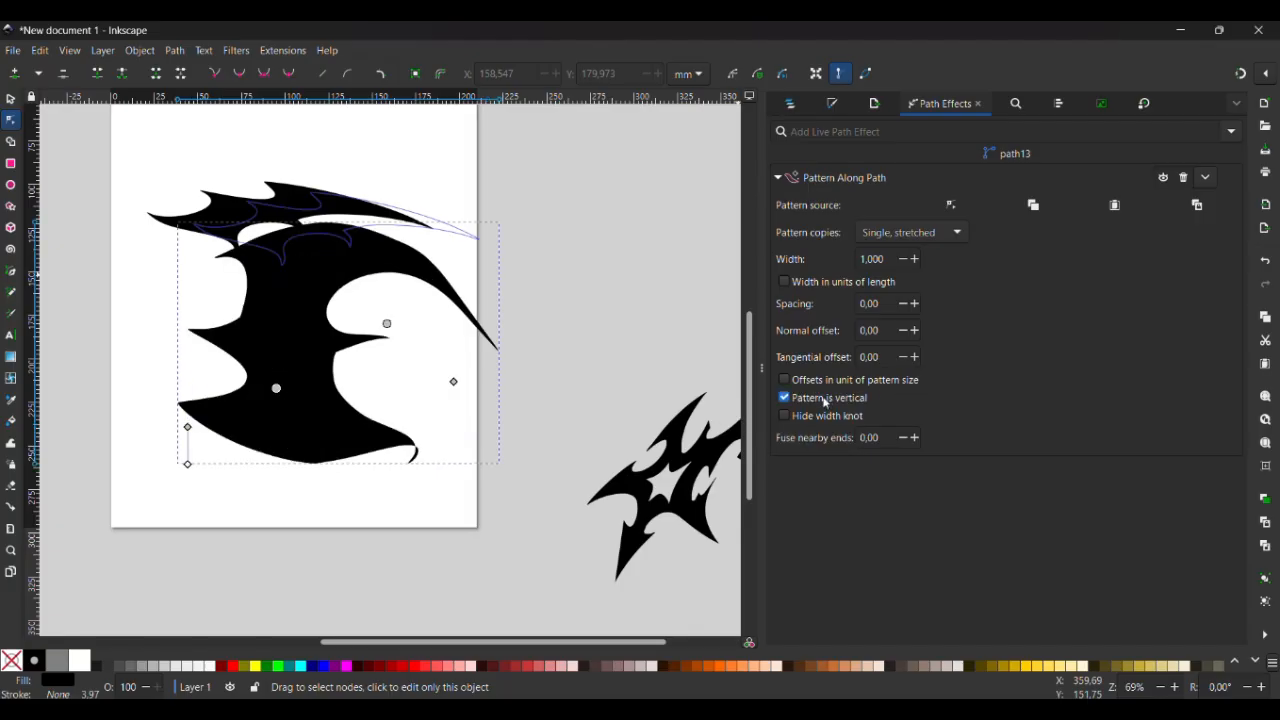
{"action": "left_click", "coordinate": [825, 400]}
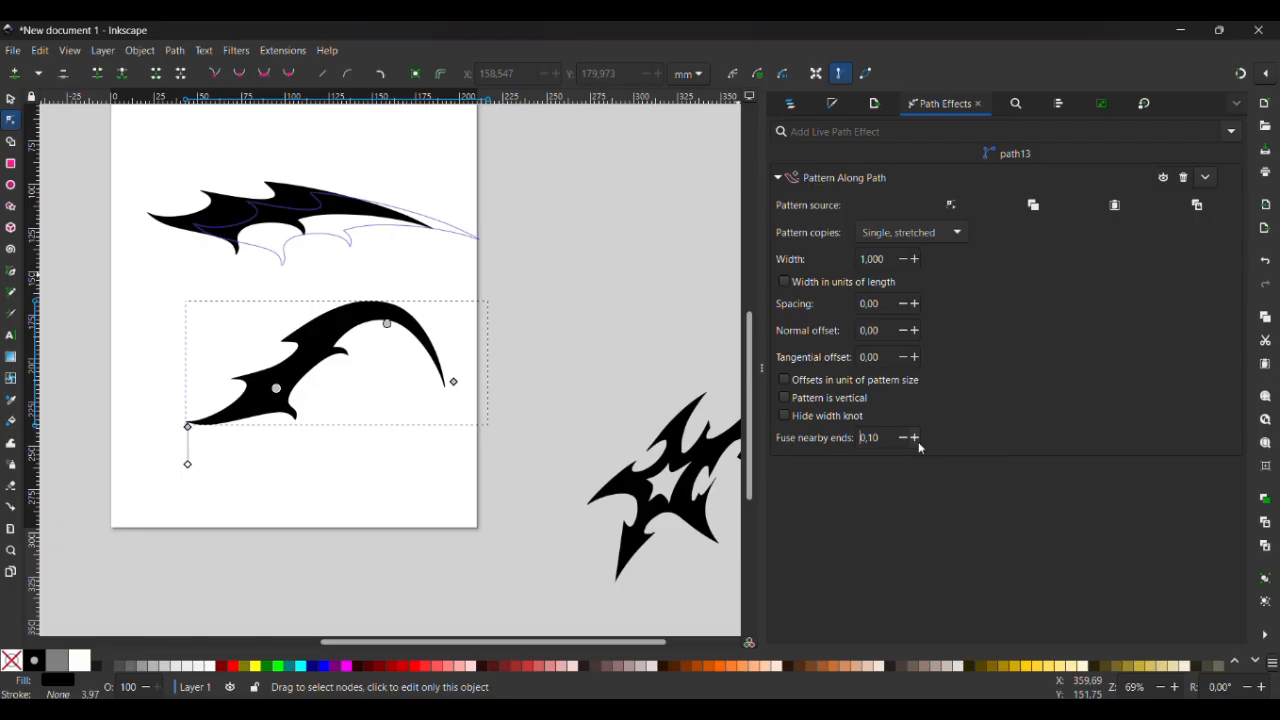
Try setting Fuse nearby ends to 0.10 for the arched shape's pattern, and reset it to 0
{"action": "left_click", "coordinate": [917, 441]}
{"action": "left_click", "coordinate": [919, 445]}
{"action": "key", "text": "BackSpace"}
{"action": "key", "text": "BackSpace"}
{"action": "key", "text": "Return"}
Clear the page by moving the arched lightning shape off to its right and the original to about X -125.2 mm, Y -49.1 mm
{"action": "scroll", "coordinate": [600, 403], "scroll_direction": "up", "scroll_amount": 2}
{"action": "scroll", "coordinate": [600, 403], "scroll_direction": "down", "scroll_amount": 1}
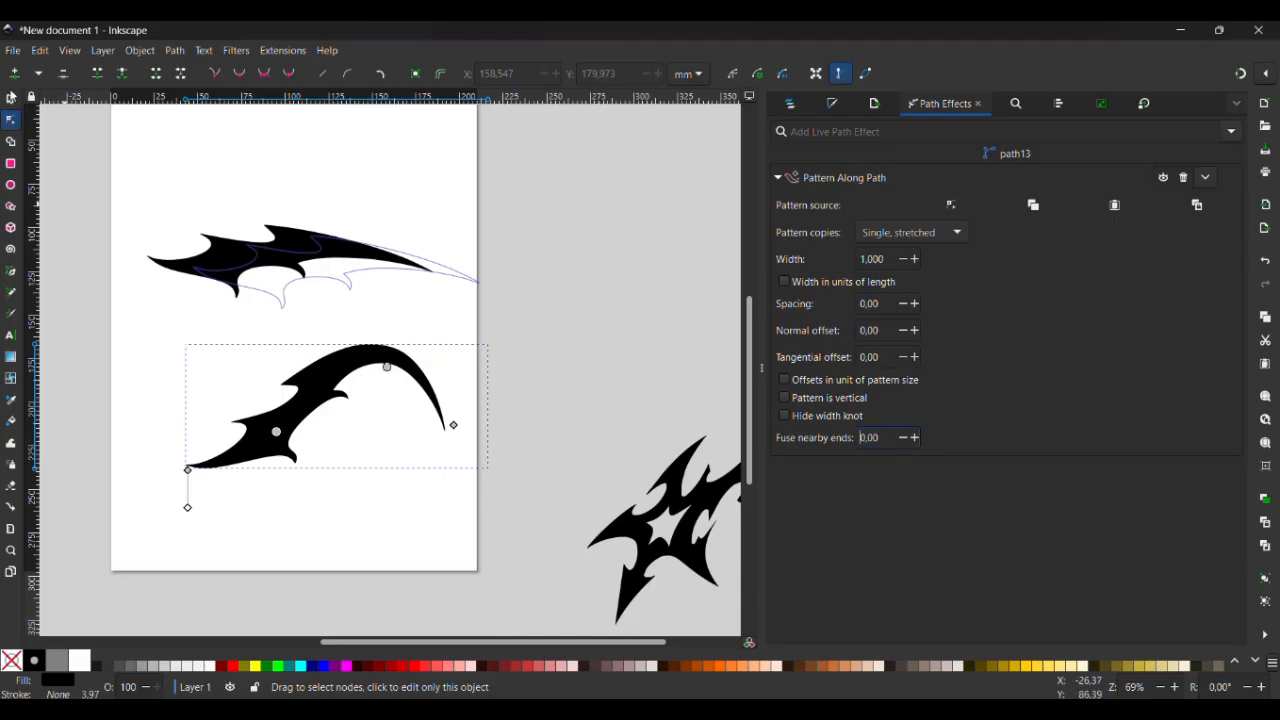
{"action": "left_click", "coordinate": [10, 97]}
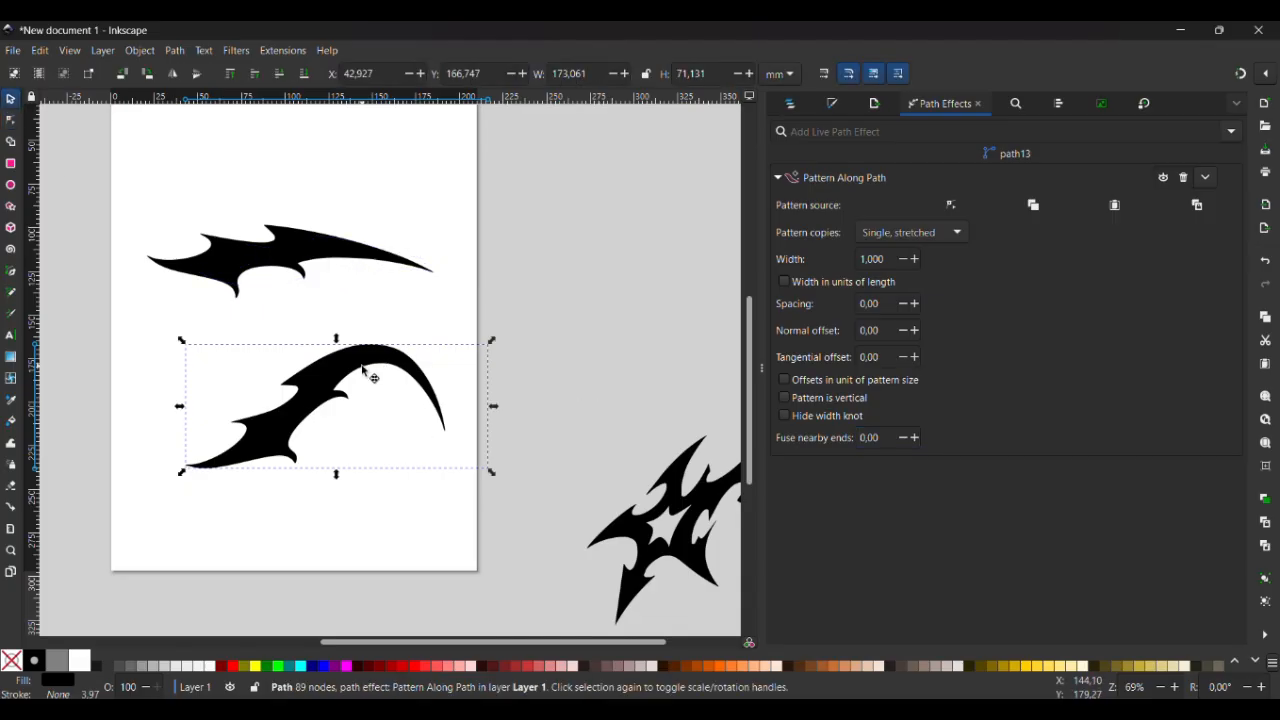
{"action": "left_click_drag", "start_coordinate": [368, 372], "coordinate": [334, 375]}
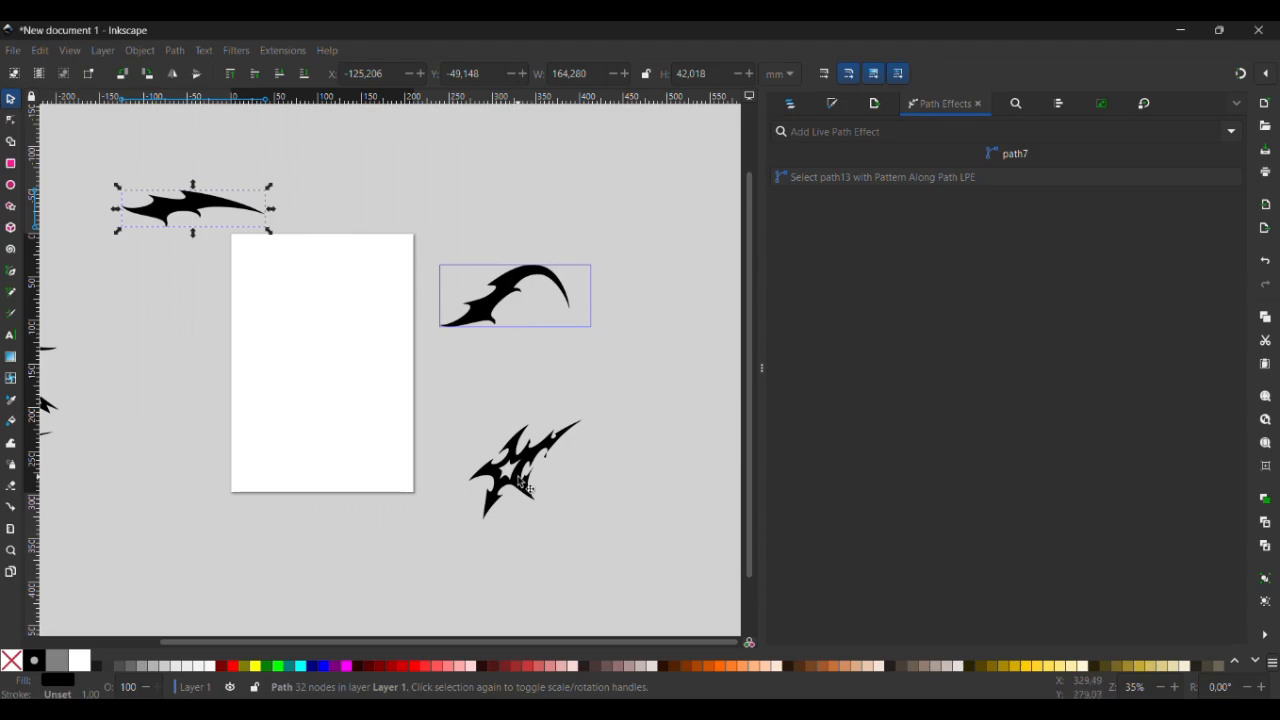
Move the tribal star shape onto the empty page at about X 46.9 mm, Y 106.5 mm
{"action": "left_click", "coordinate": [514, 482]}
{"action": "left_click_drag", "start_coordinate": [512, 481], "coordinate": [312, 385]}
{"action": "scroll", "coordinate": [310, 383], "scroll_direction": "up", "scroll_amount": 4}
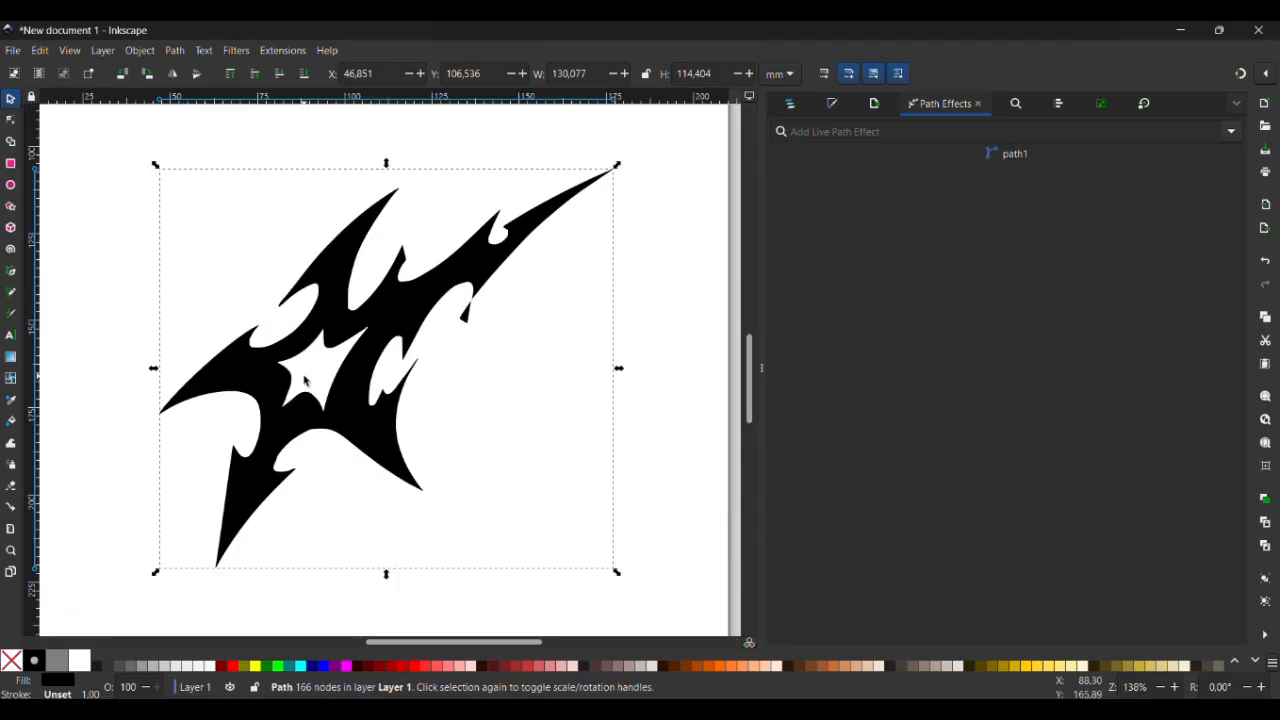
Copy the tribal star shape to the clipboard
{"action": "left_click", "coordinate": [42, 50]}
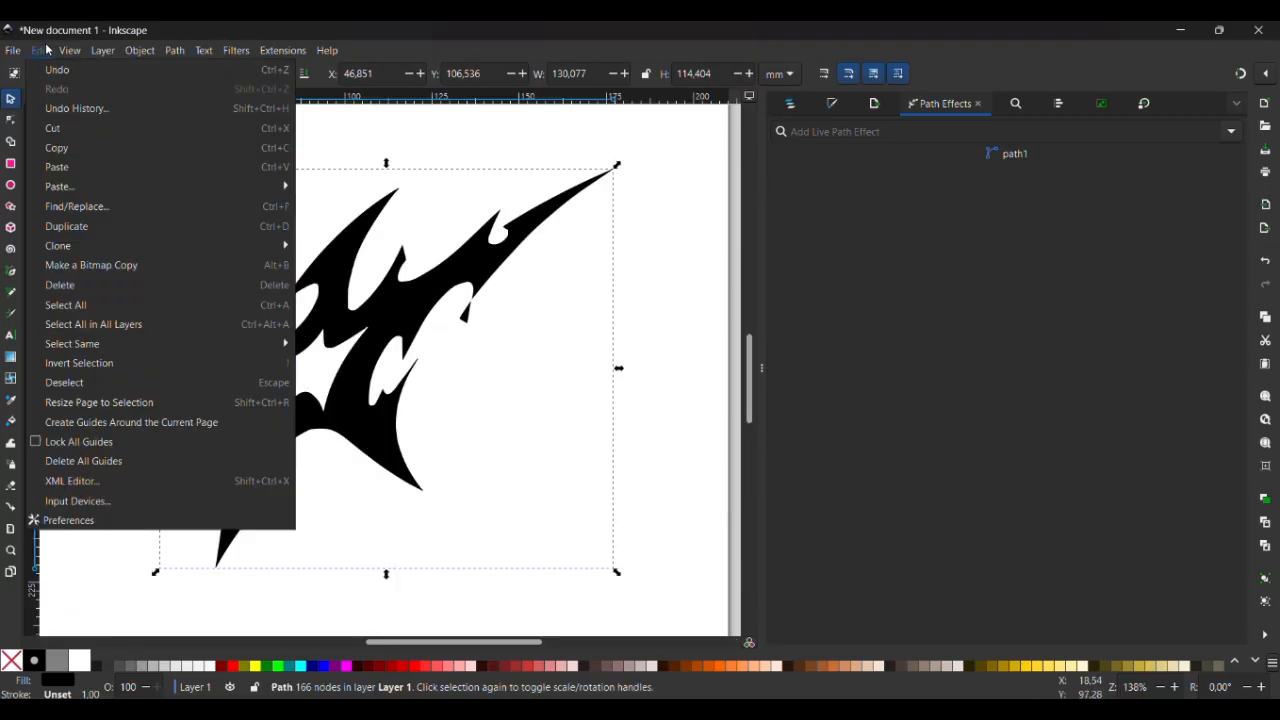
{"action": "mouse_move", "coordinate": [81, 248]}
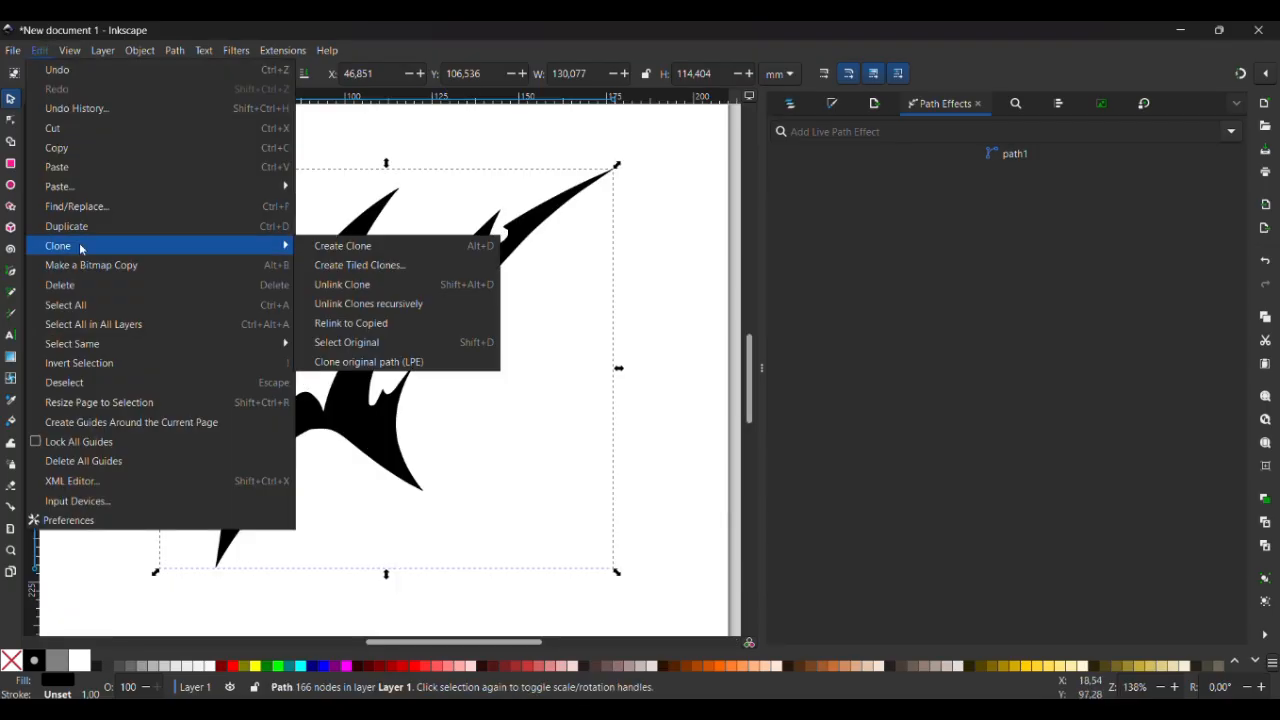
{"action": "left_click", "coordinate": [86, 148]}
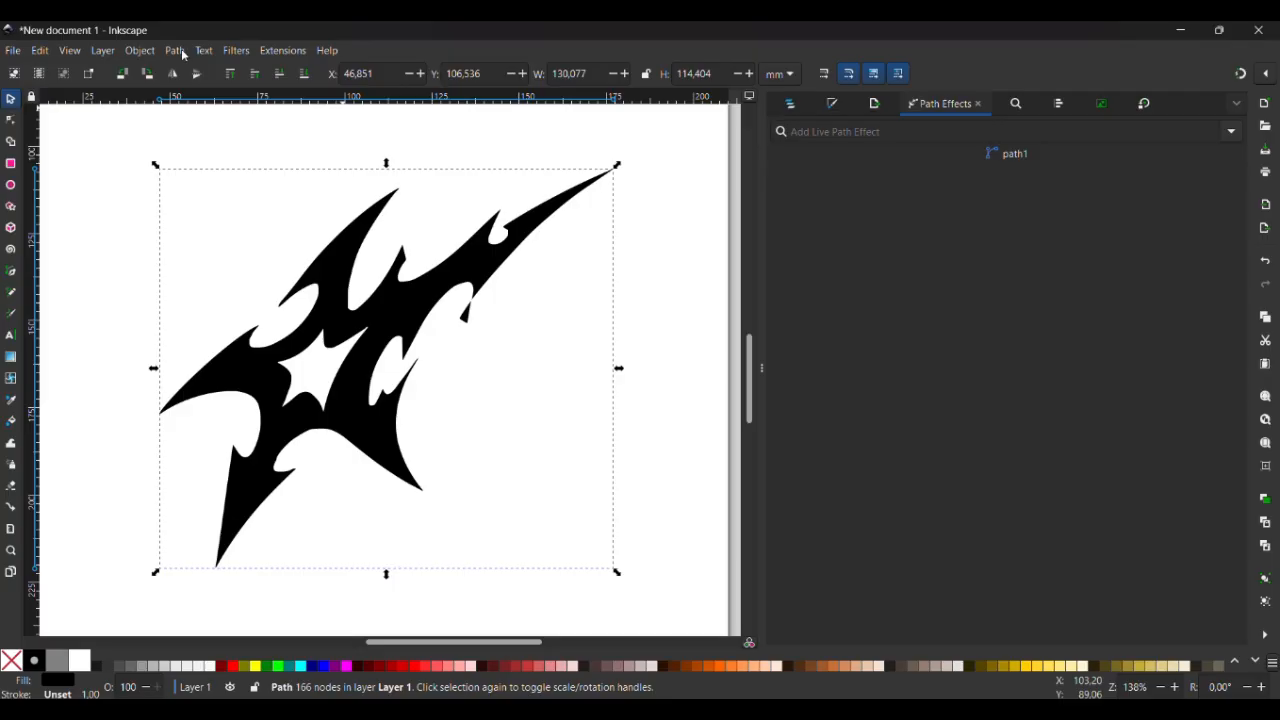
{"action": "scroll", "coordinate": [522, 350], "scroll_direction": "down", "scroll_amount": 4}
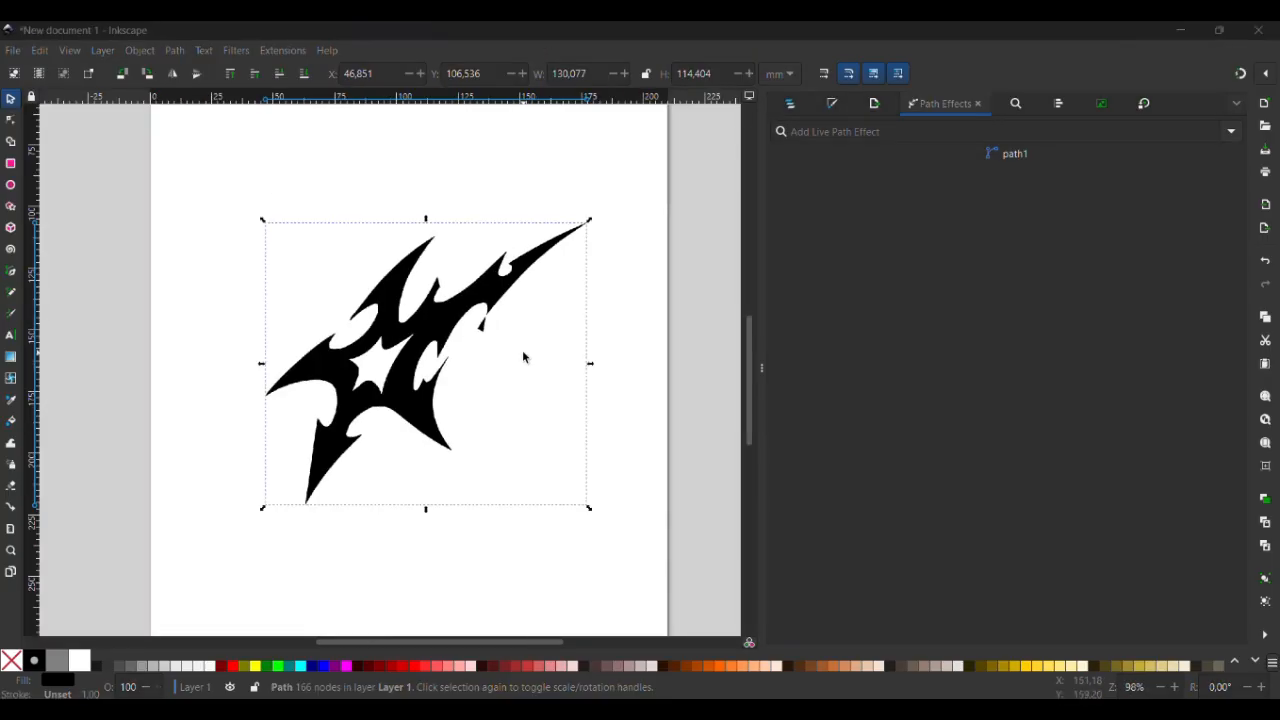
Move the tribal star to the page's upper-left corner and draw a circle about 69 mm in diameter below it
{"action": "left_click_drag", "start_coordinate": [475, 357], "coordinate": [430, 254]}
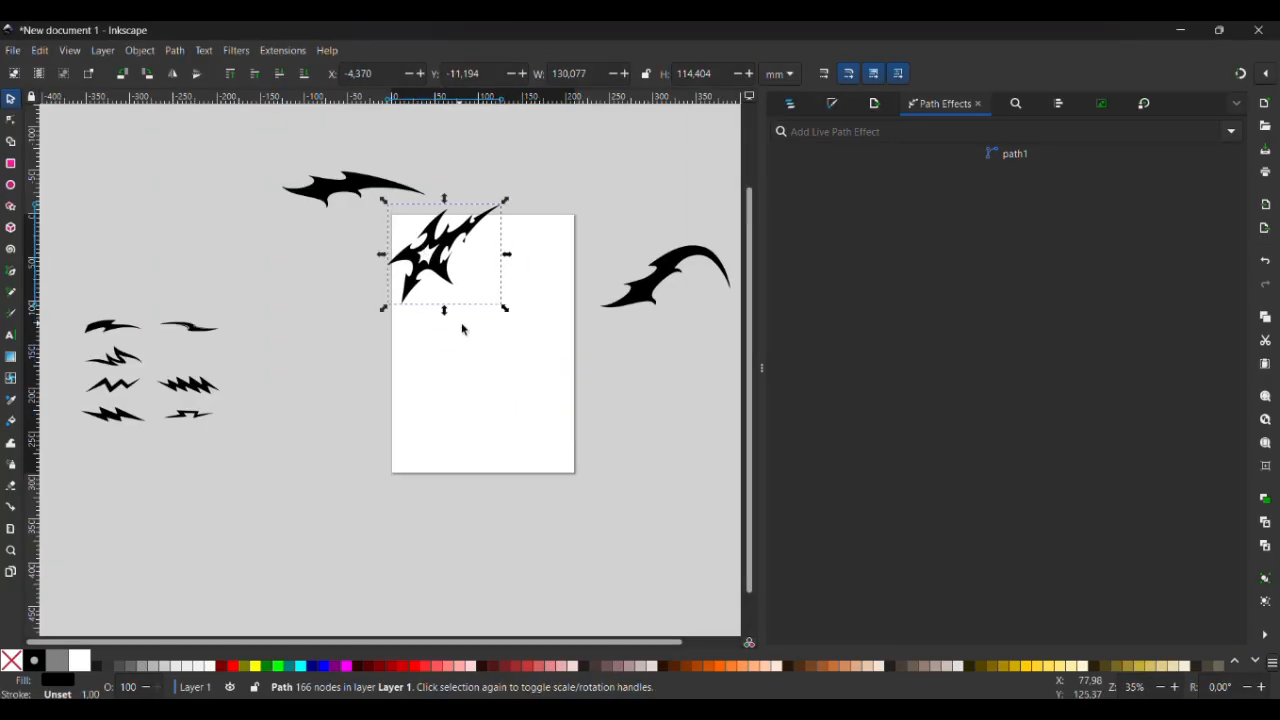
{"action": "scroll", "coordinate": [525, 330], "scroll_direction": "up", "scroll_amount": 1}
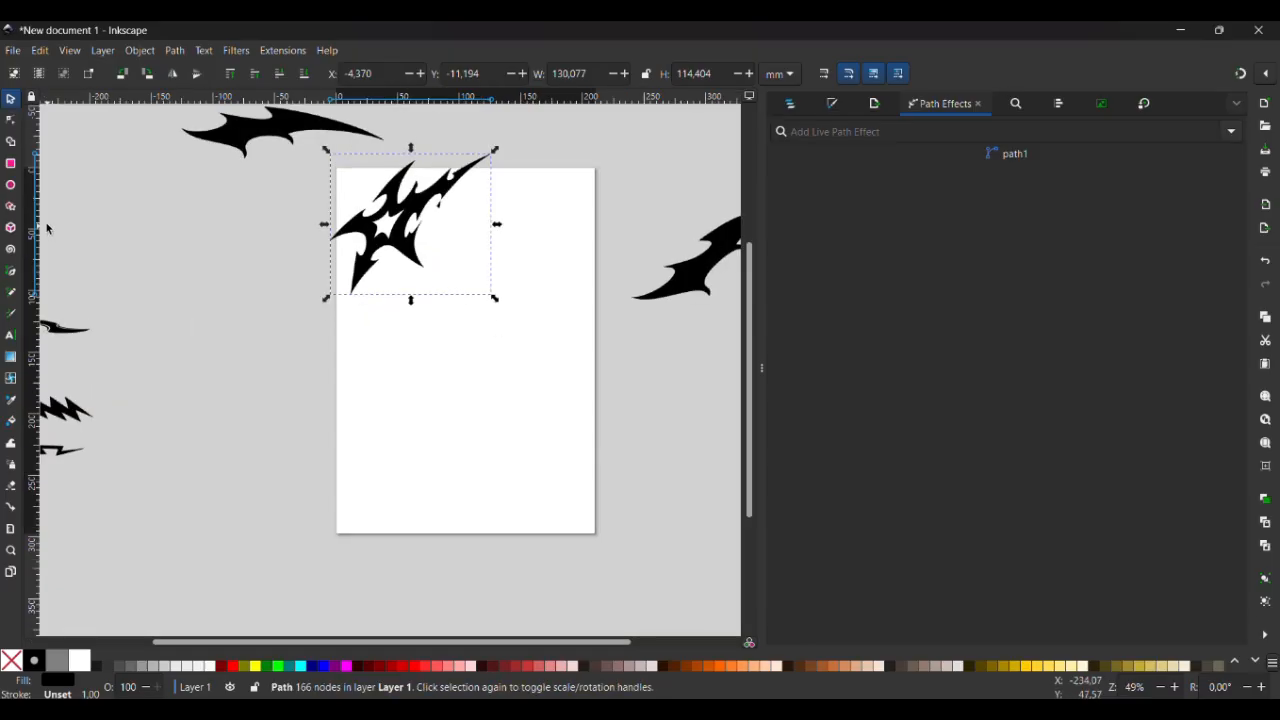
{"action": "left_click", "coordinate": [11, 186]}
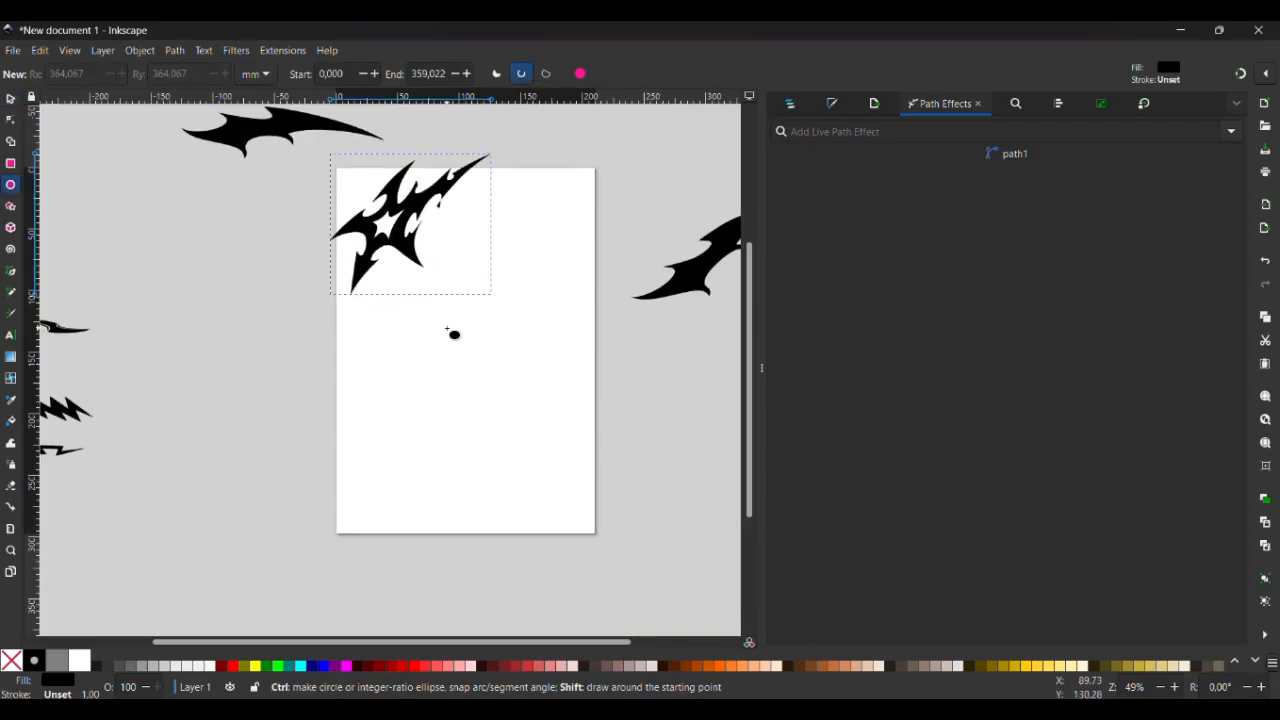
{"action": "left_click_drag", "start_coordinate": [444, 327], "coordinate": [499, 373]}
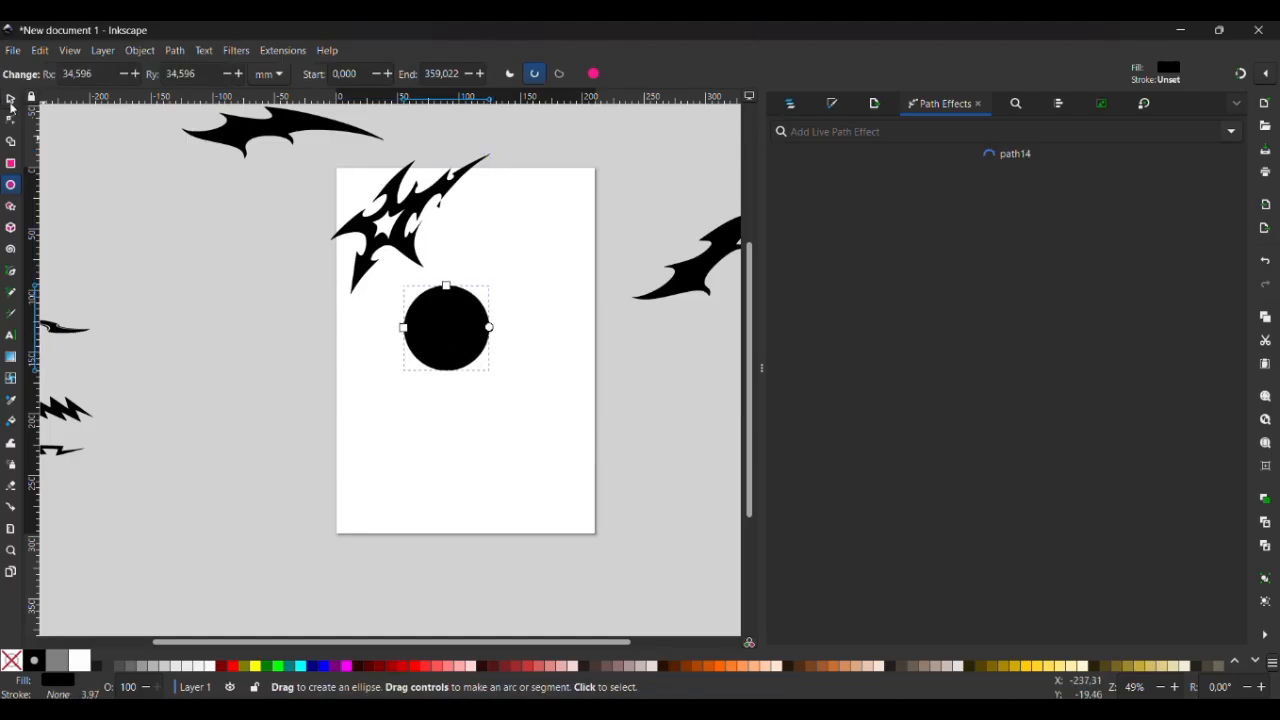
Enlarge the circle to about 83.2 mm in diameter and move it to about X 68.7 mm, Y 106 mm
{"action": "left_click", "coordinate": [10, 98]}
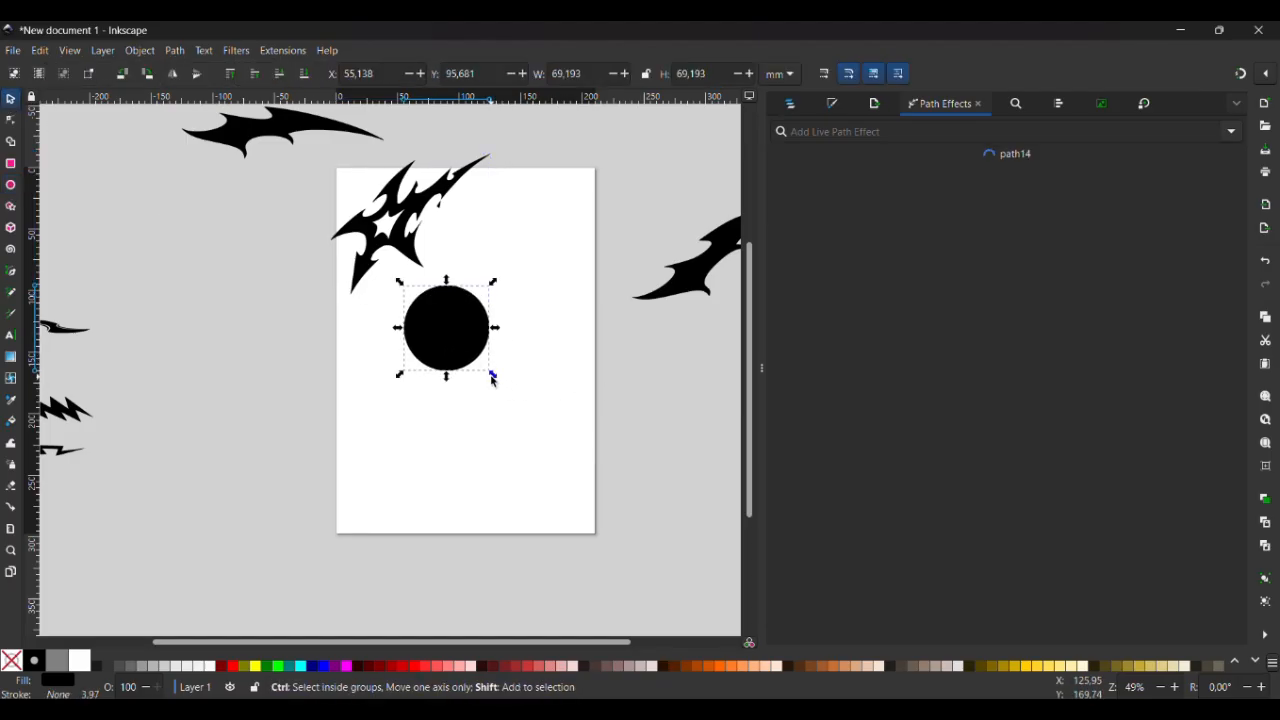
{"action": "left_click_drag", "start_coordinate": [494, 376], "coordinate": [502, 384]}
{"action": "left_click_drag", "start_coordinate": [450, 337], "coordinate": [476, 358]}
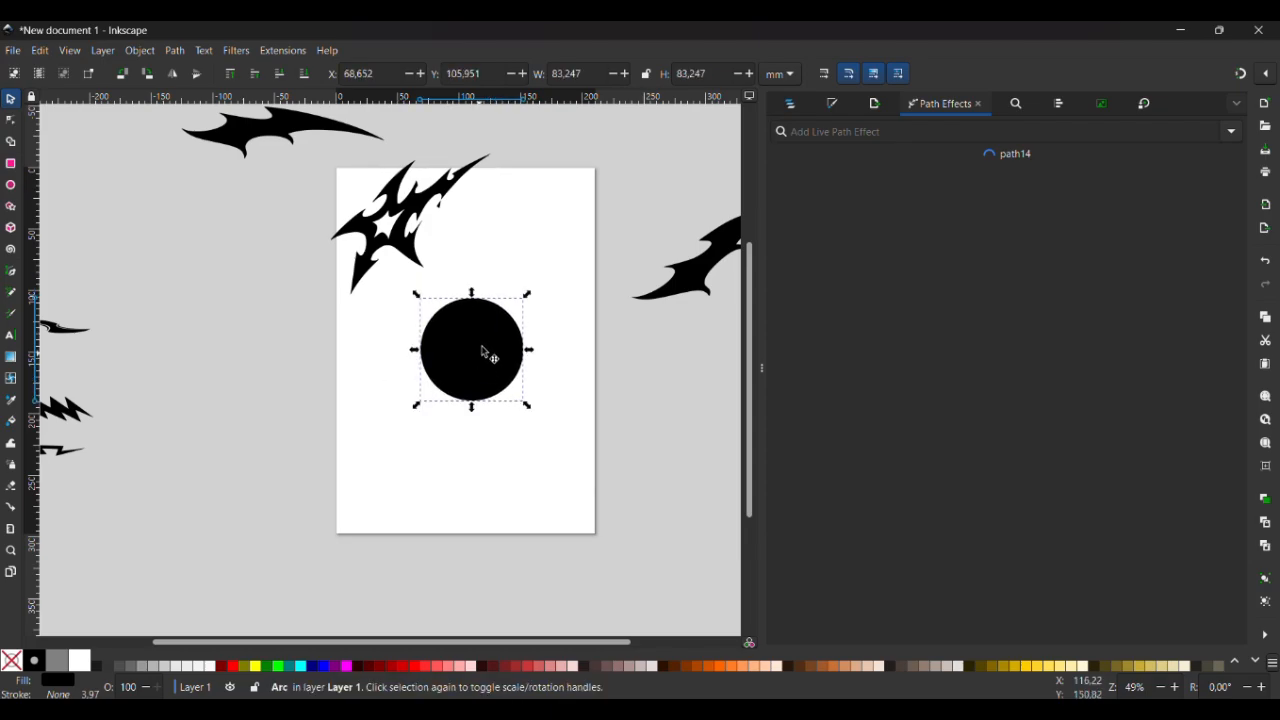
{"action": "key", "text": "Escape"}
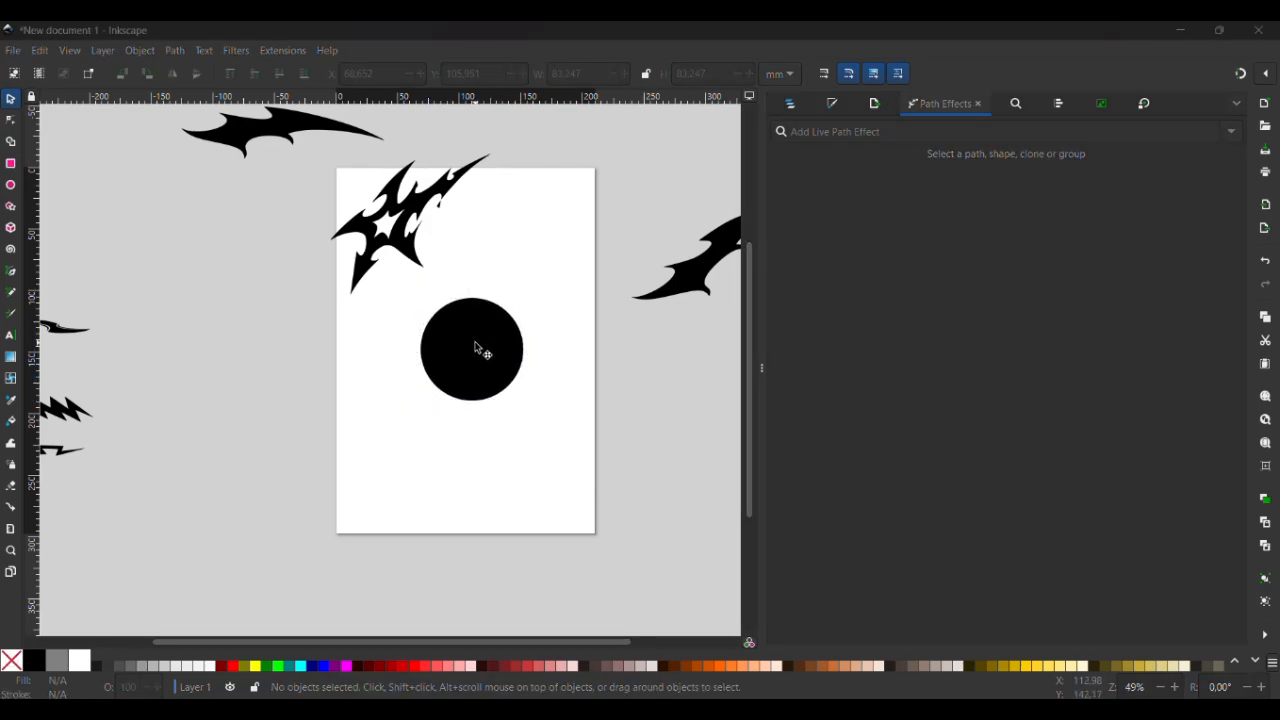
Apply the Pattern Along Path effect to the circle, linking the copied tribal star as its pattern source
{"action": "left_click", "coordinate": [479, 346]}
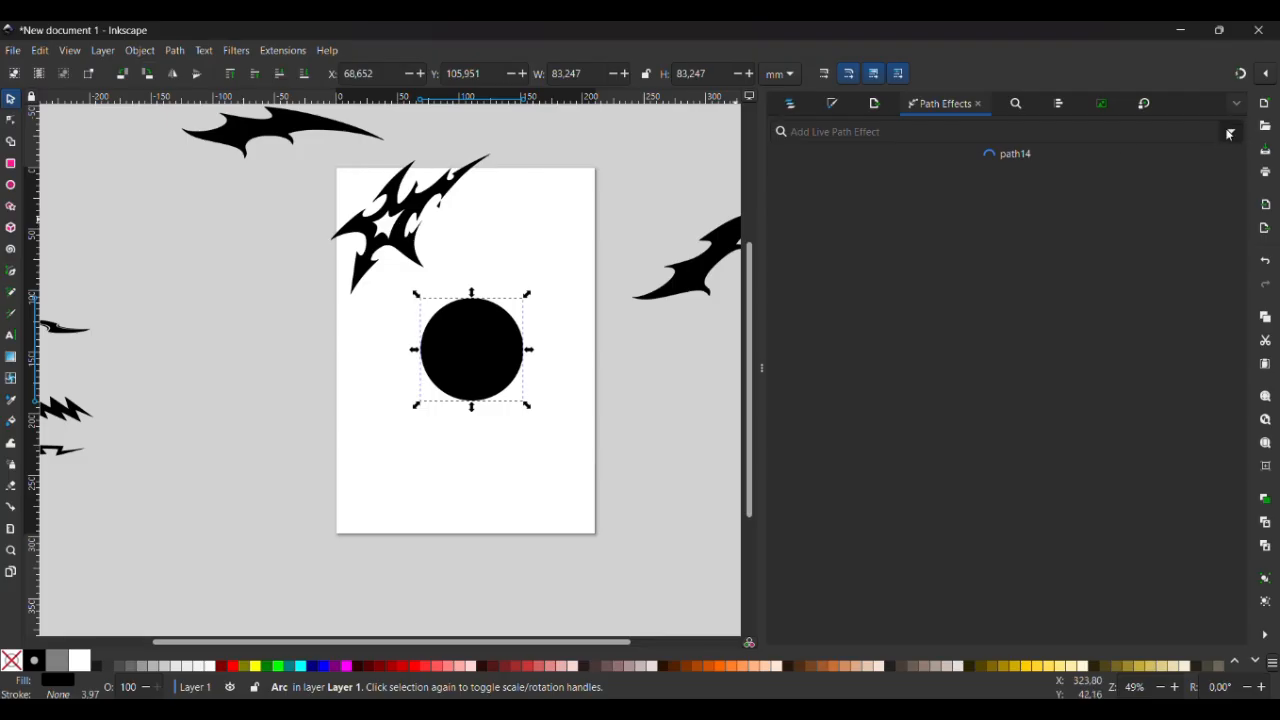
{"action": "left_click", "coordinate": [1229, 134]}
{"action": "left_click", "coordinate": [950, 256]}
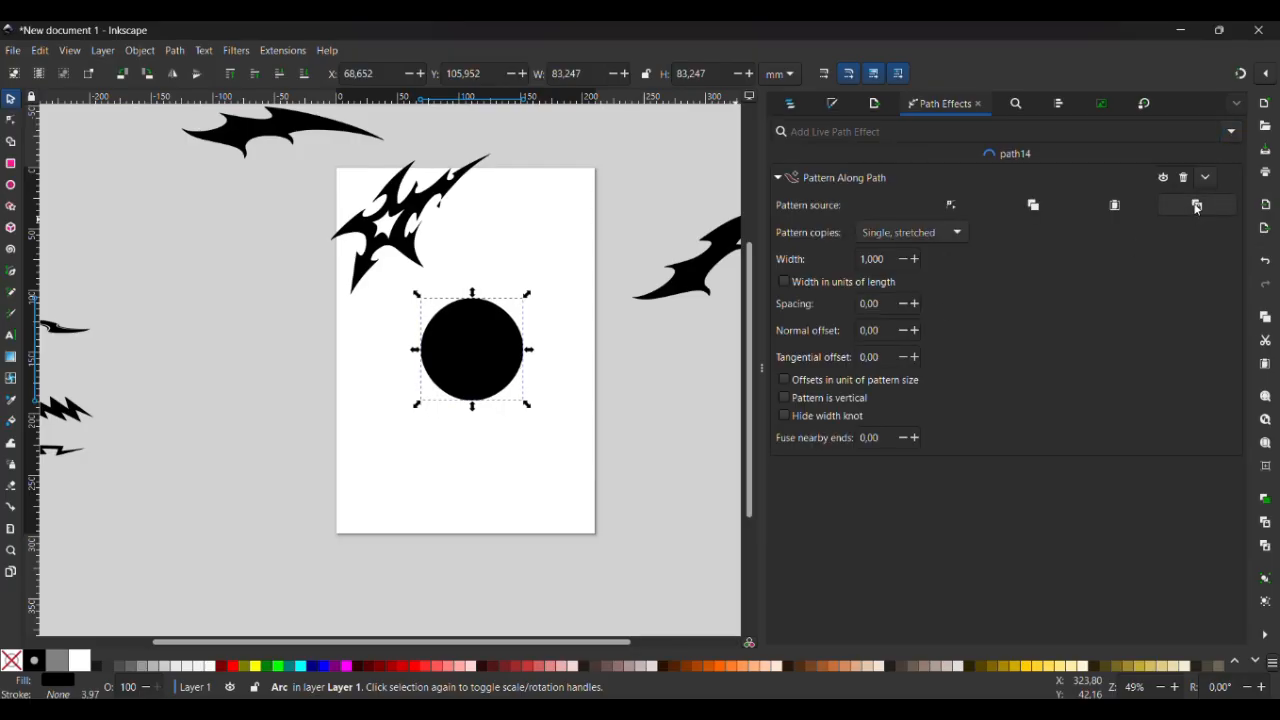
{"action": "left_click", "coordinate": [1197, 206]}
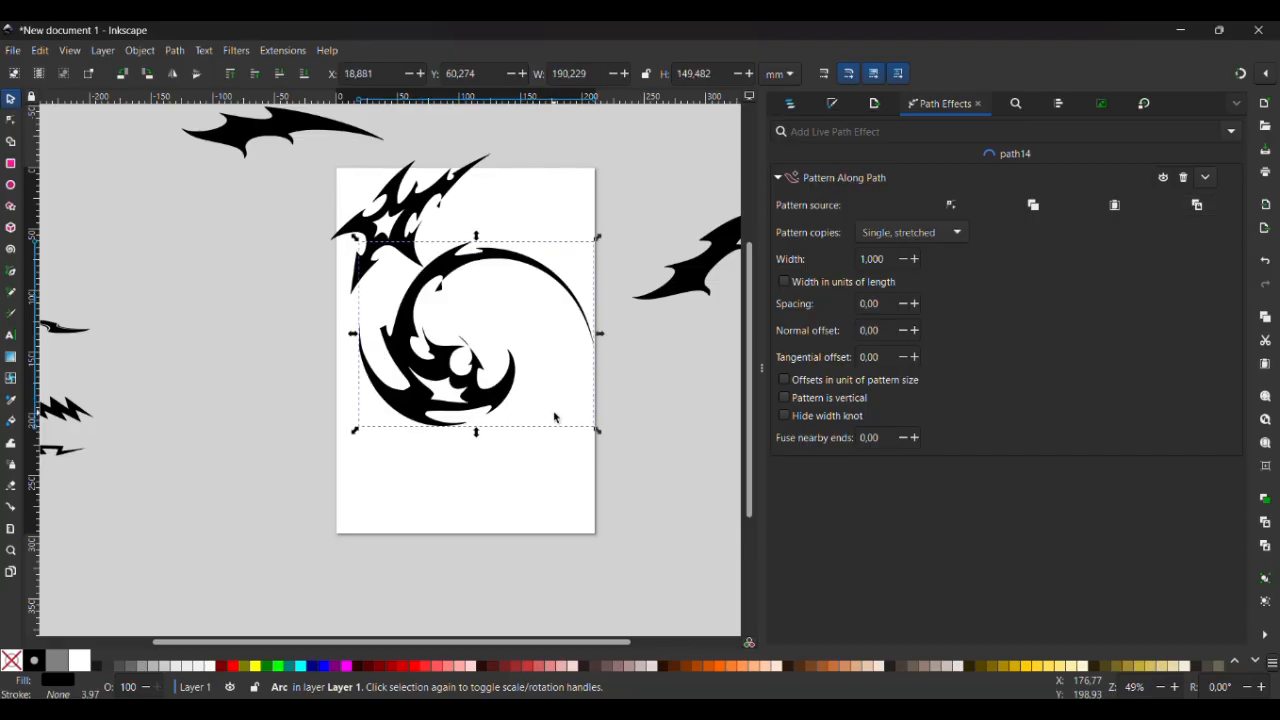
Set the circle's pattern copies to Single and move the bent shape to about X 29.4 mm, Y 157.6 mm
{"action": "left_click", "coordinate": [948, 231]}
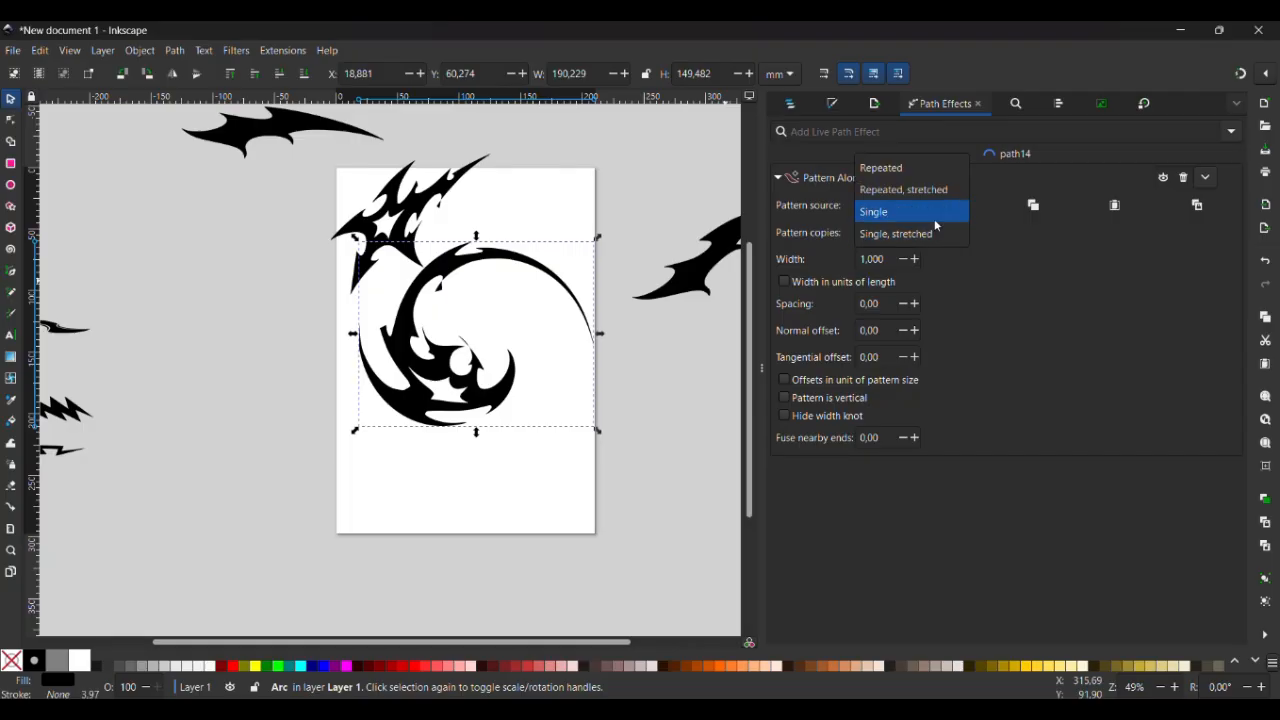
{"action": "left_click", "coordinate": [934, 213]}
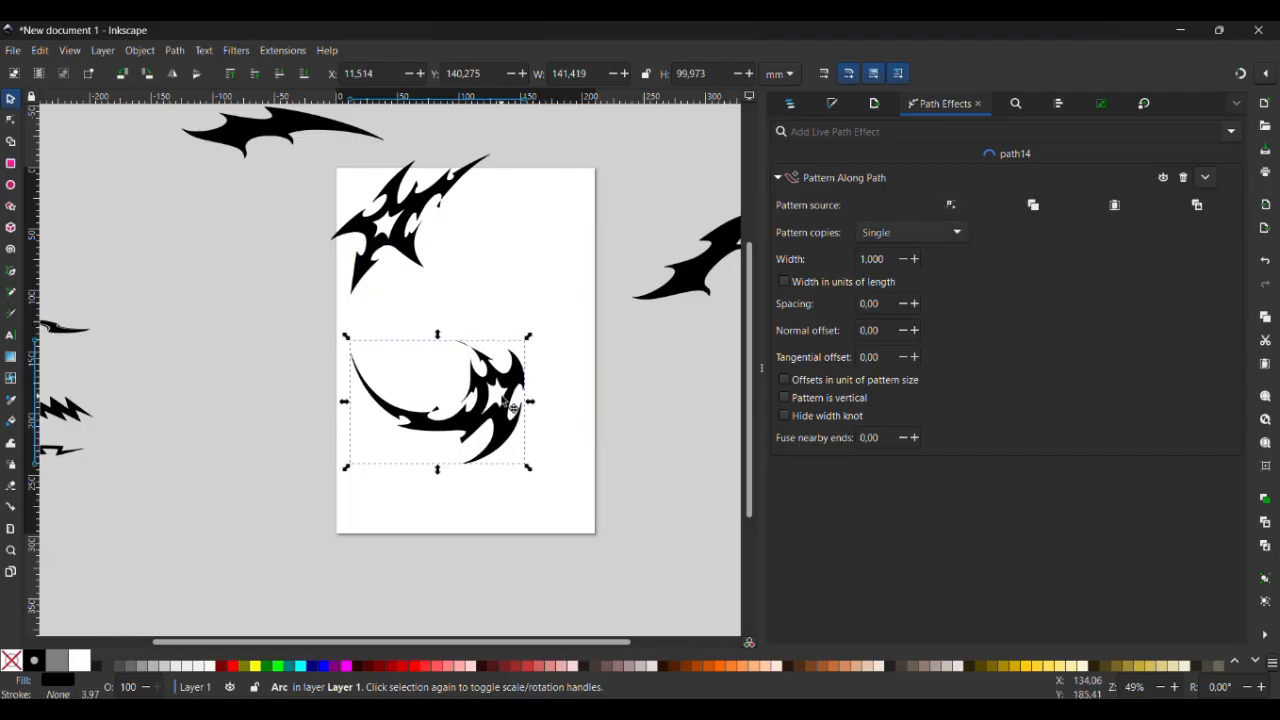
{"action": "left_click_drag", "start_coordinate": [511, 405], "coordinate": [533, 427]}
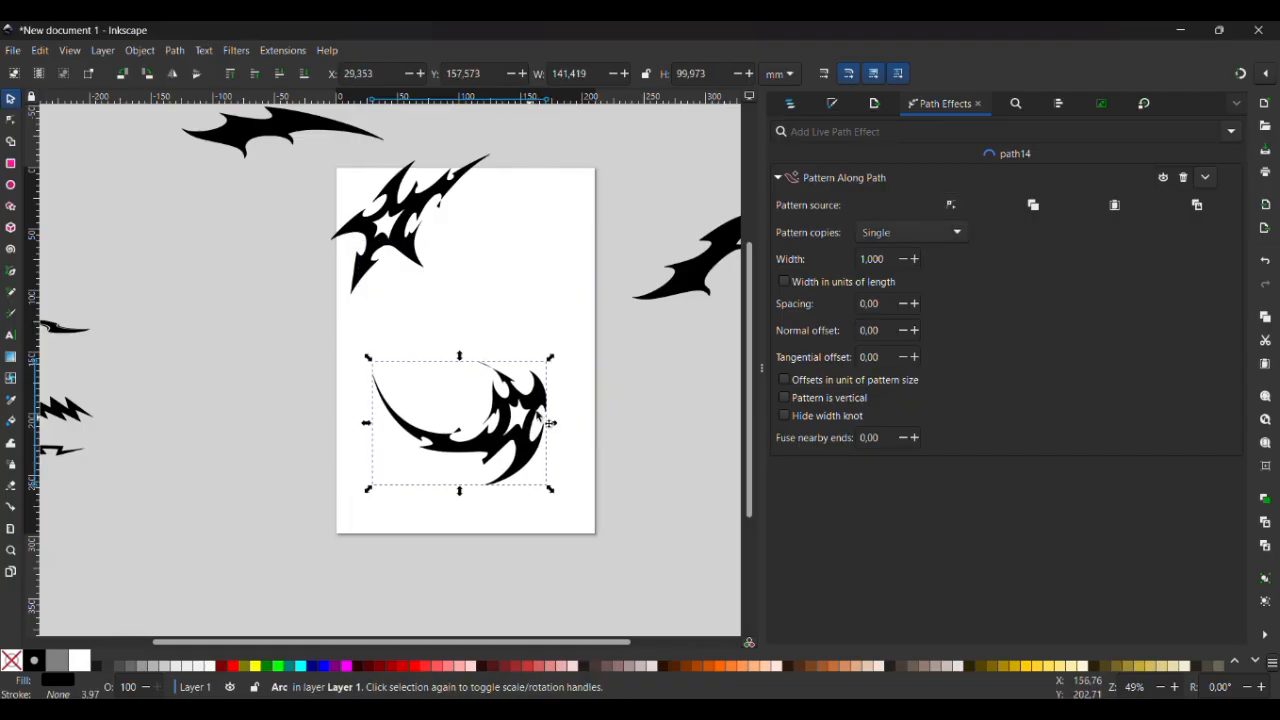
Try Repeated, stretched for the circle's pattern copies, and set them to Repeated
{"action": "left_click", "coordinate": [960, 233]}
{"action": "left_click", "coordinate": [911, 213]}
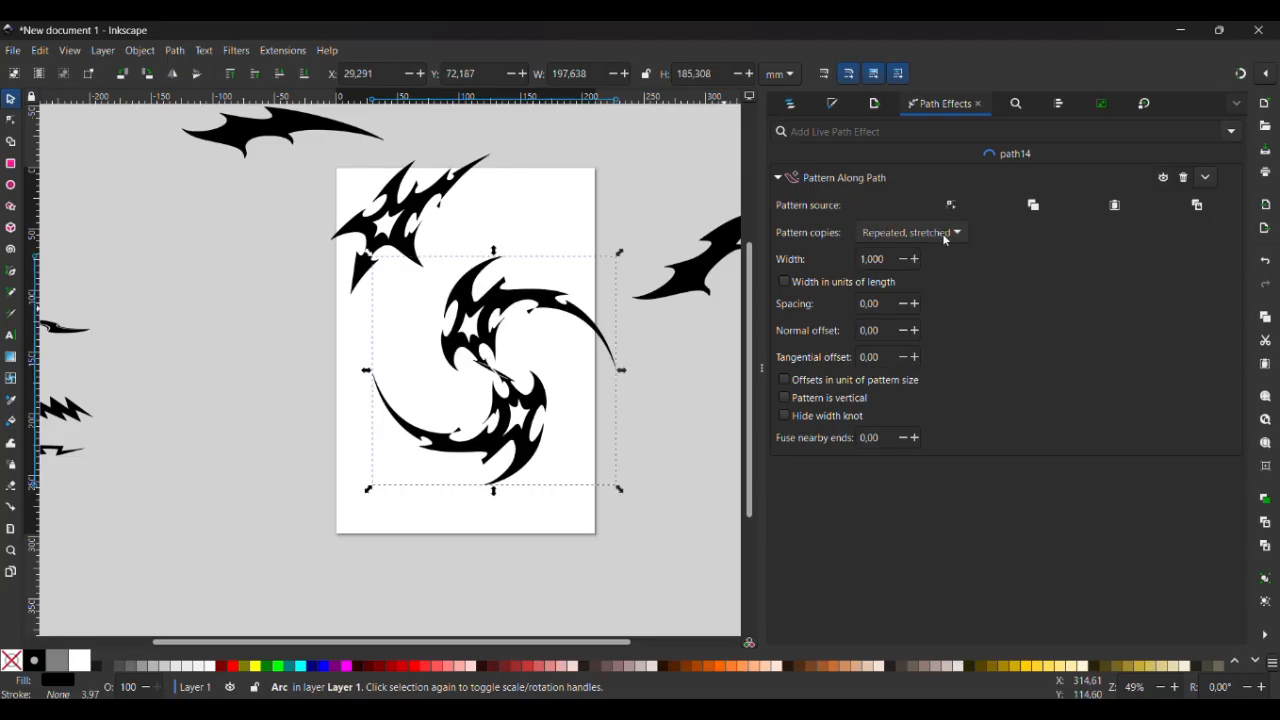
{"action": "left_click", "coordinate": [943, 236]}
{"action": "left_click", "coordinate": [919, 216]}
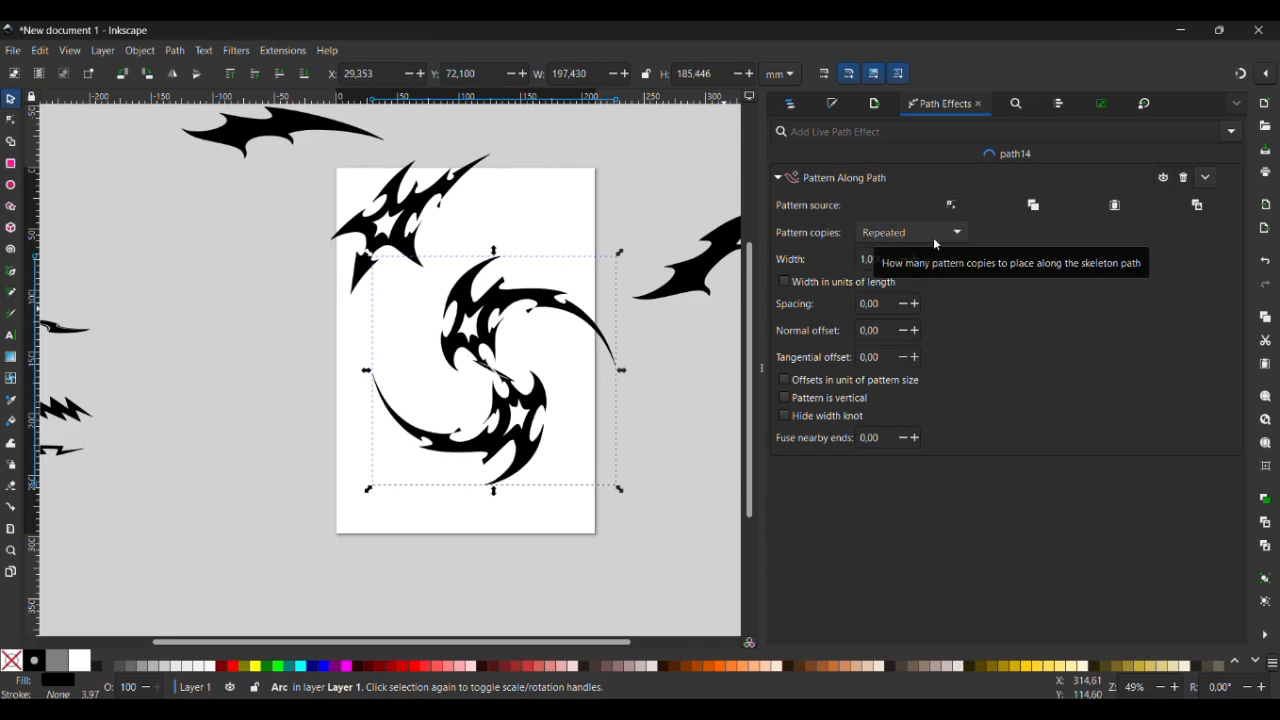
Shift the base circle slightly and reshape it into a wider, taller ellipse so the two tribal copies form an S
{"action": "left_click", "coordinate": [10, 119]}
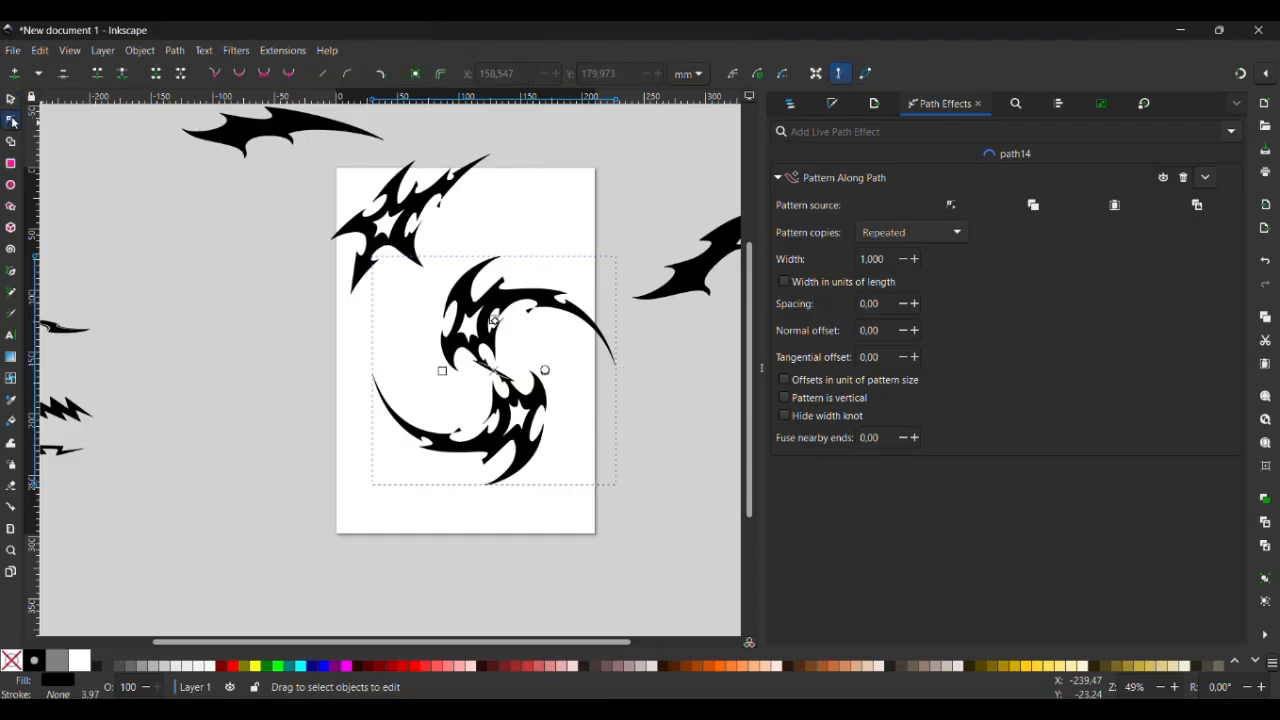
{"action": "scroll", "coordinate": [536, 394], "scroll_direction": "up", "scroll_amount": 5}
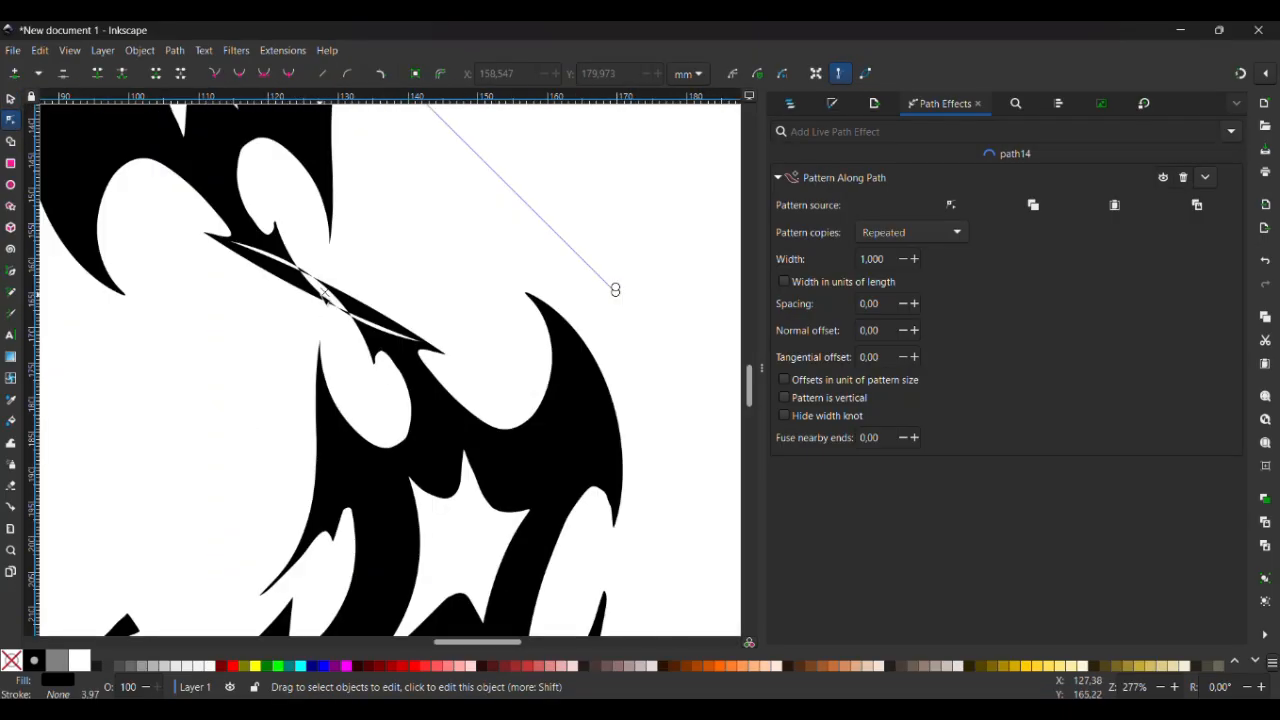
{"action": "left_click_drag", "start_coordinate": [615, 290], "coordinate": [630, 301]}
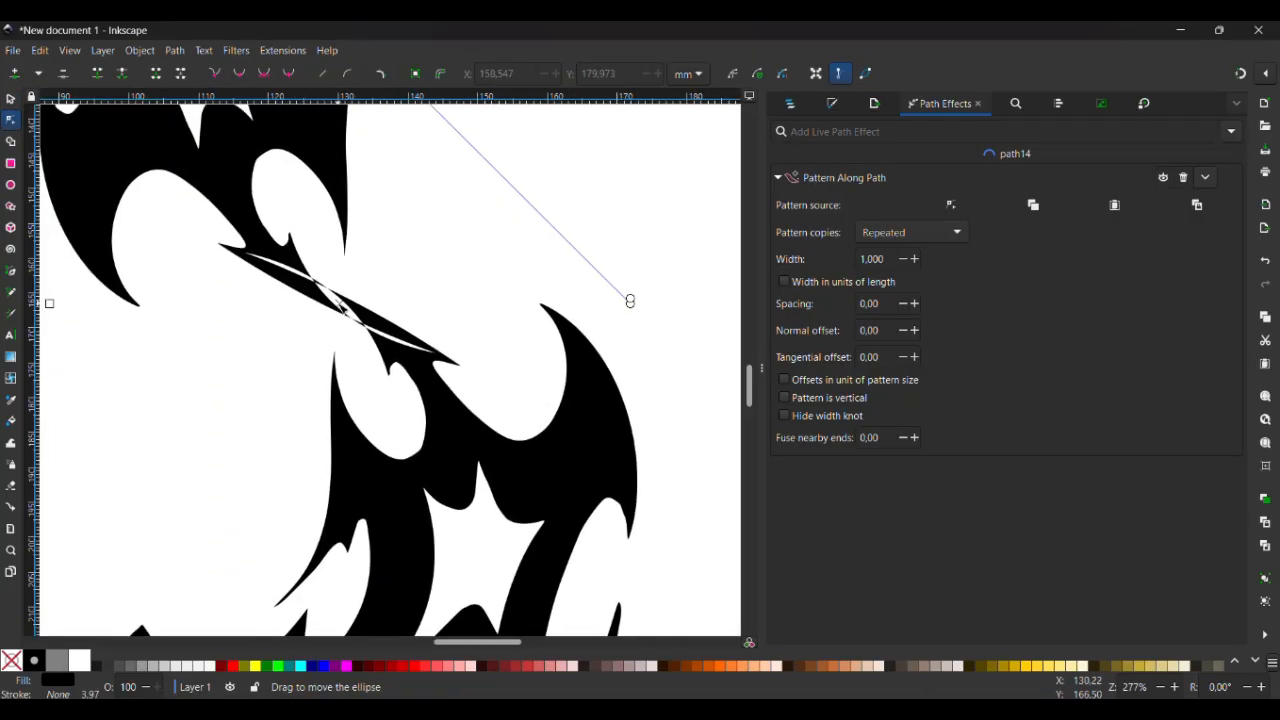
{"action": "scroll", "coordinate": [338, 302], "scroll_direction": "down", "scroll_amount": 3}
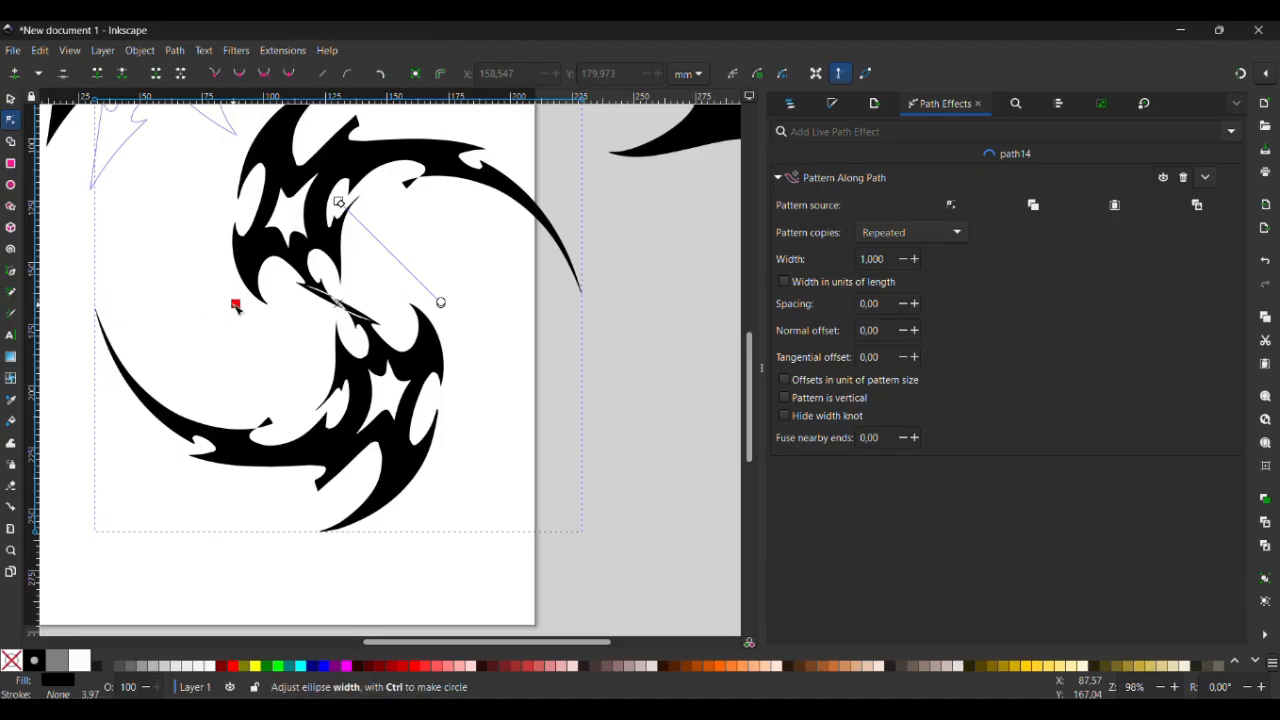
{"action": "mouse_move", "coordinate": [236, 306]}
{"action": "left_mouse_down"}
{"action": "mouse_move", "coordinate": [179, 314]}
{"action": "mouse_move", "coordinate": [300, 284]}
{"action": "mouse_move", "coordinate": [314, 300]}
{"action": "mouse_move", "coordinate": [212, 312]}
{"action": "mouse_move", "coordinate": [224, 308]}
{"action": "left_mouse_up"}
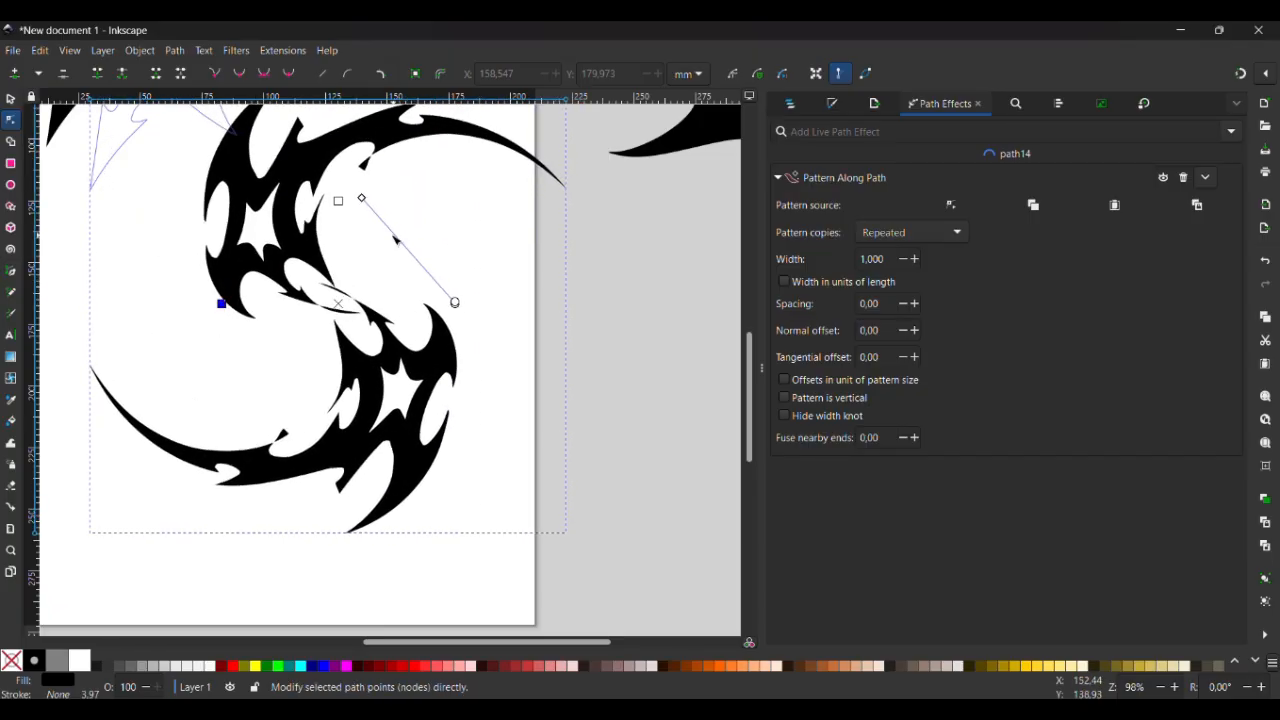
{"action": "left_click_drag", "start_coordinate": [340, 203], "coordinate": [265, 180]}
{"action": "scroll", "coordinate": [300, 256], "scroll_direction": "up", "scroll_amount": 3}
{"action": "scroll", "coordinate": [300, 256], "scroll_direction": "down", "scroll_amount": 2}
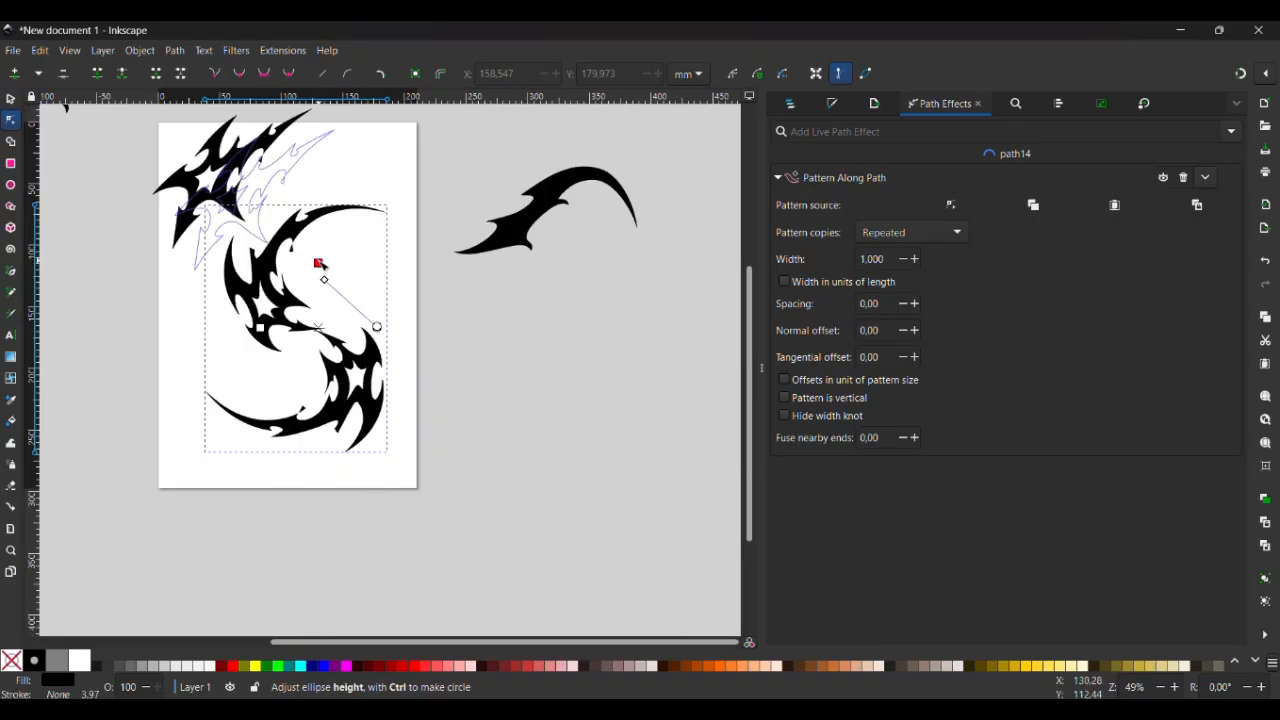
{"action": "mouse_move", "coordinate": [320, 265]}
{"action": "left_mouse_down"}
{"action": "mouse_move", "coordinate": [323, 277]}
{"action": "mouse_move", "coordinate": [337, 268]}
{"action": "left_mouse_up"}
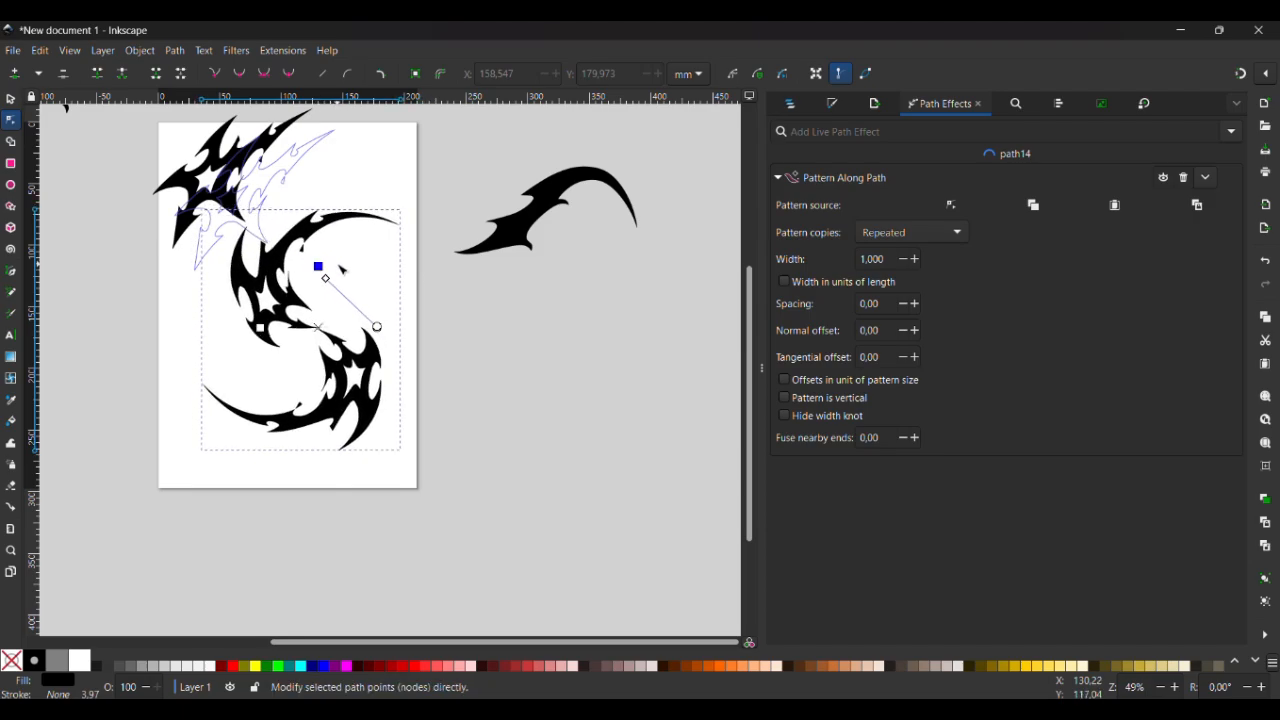
Move the S-shaped tribal design off the page, below the arched lightning shape, to about X 223.6 mm, Y 151.3 mm
{"action": "left_click", "coordinate": [10, 99]}
{"action": "left_click_drag", "start_coordinate": [367, 373], "coordinate": [591, 464]}
{"action": "scroll", "coordinate": [591, 464], "scroll_direction": "right", "scroll_amount": 2}
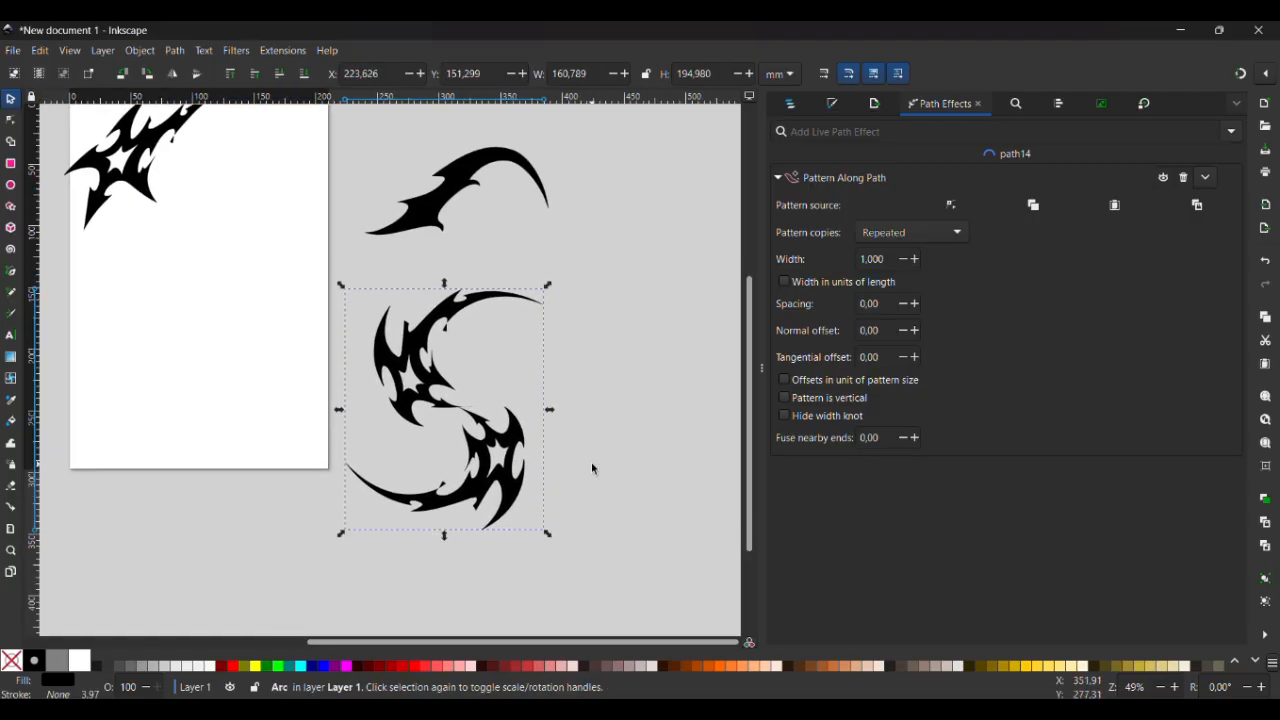
{"action": "scroll", "coordinate": [591, 467], "scroll_direction": "down", "scroll_amount": 1}
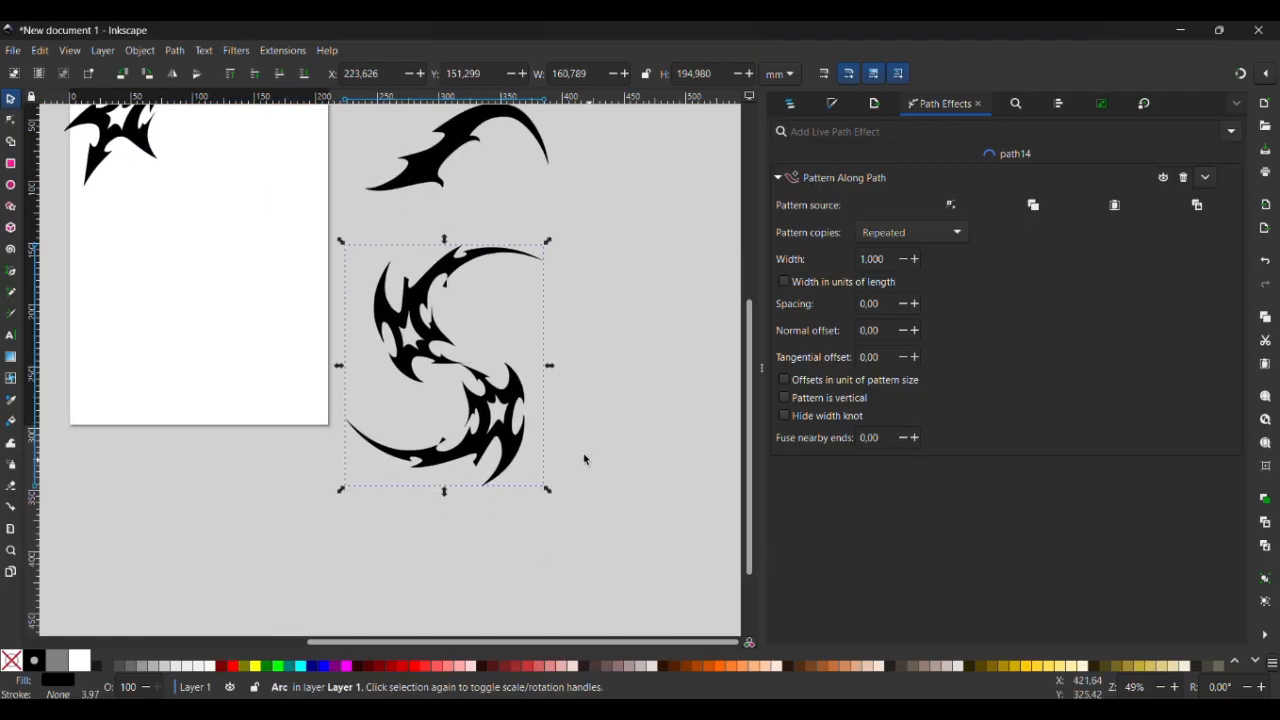
Adjust the S-shaped design's pattern width on the canvas to about 0.876
{"action": "left_click", "coordinate": [12, 124]}
{"action": "scroll", "coordinate": [470, 330], "scroll_direction": "right", "scroll_amount": 1}
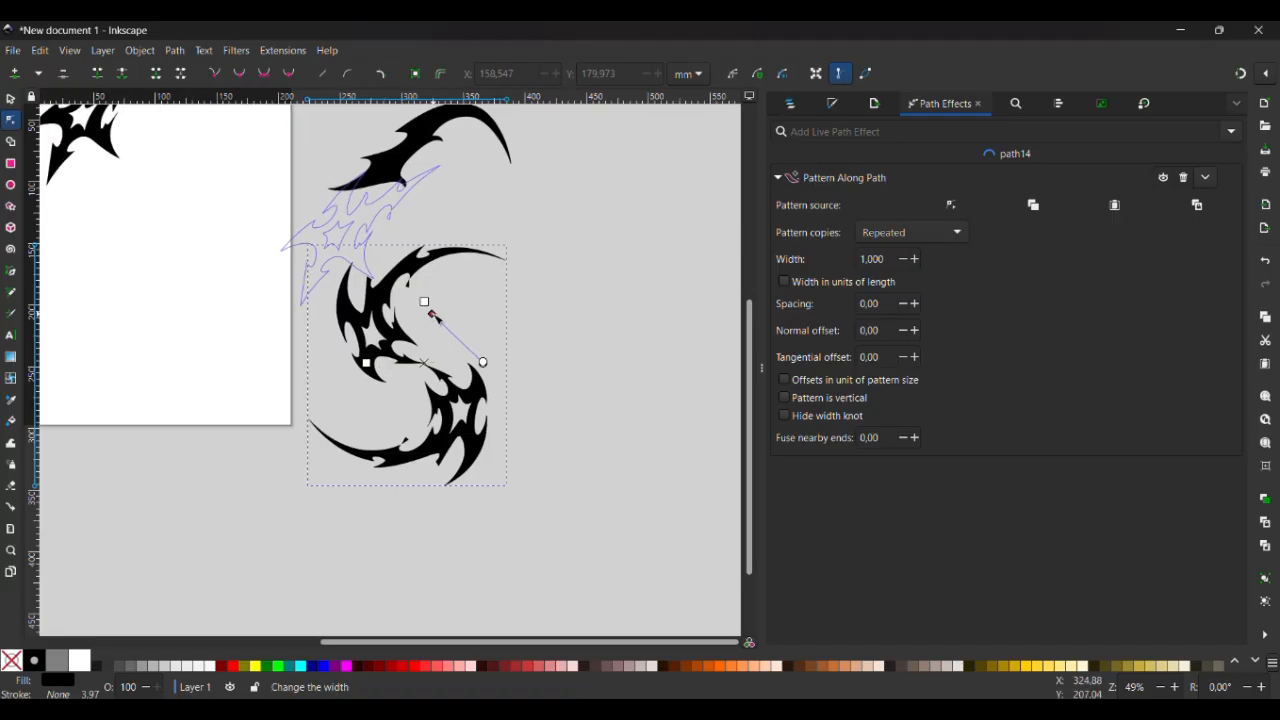
{"action": "left_click_drag", "start_coordinate": [433, 316], "coordinate": [440, 322]}
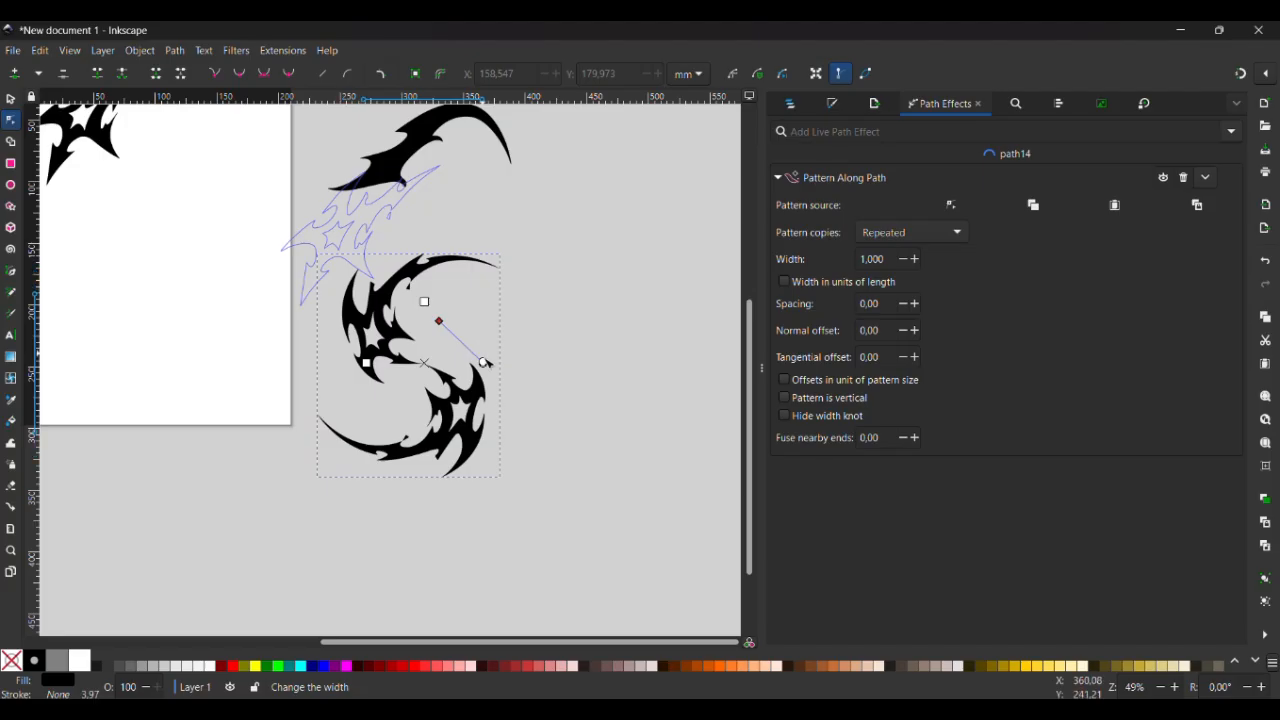
{"action": "left_click_drag", "start_coordinate": [484, 359], "coordinate": [386, 370]}
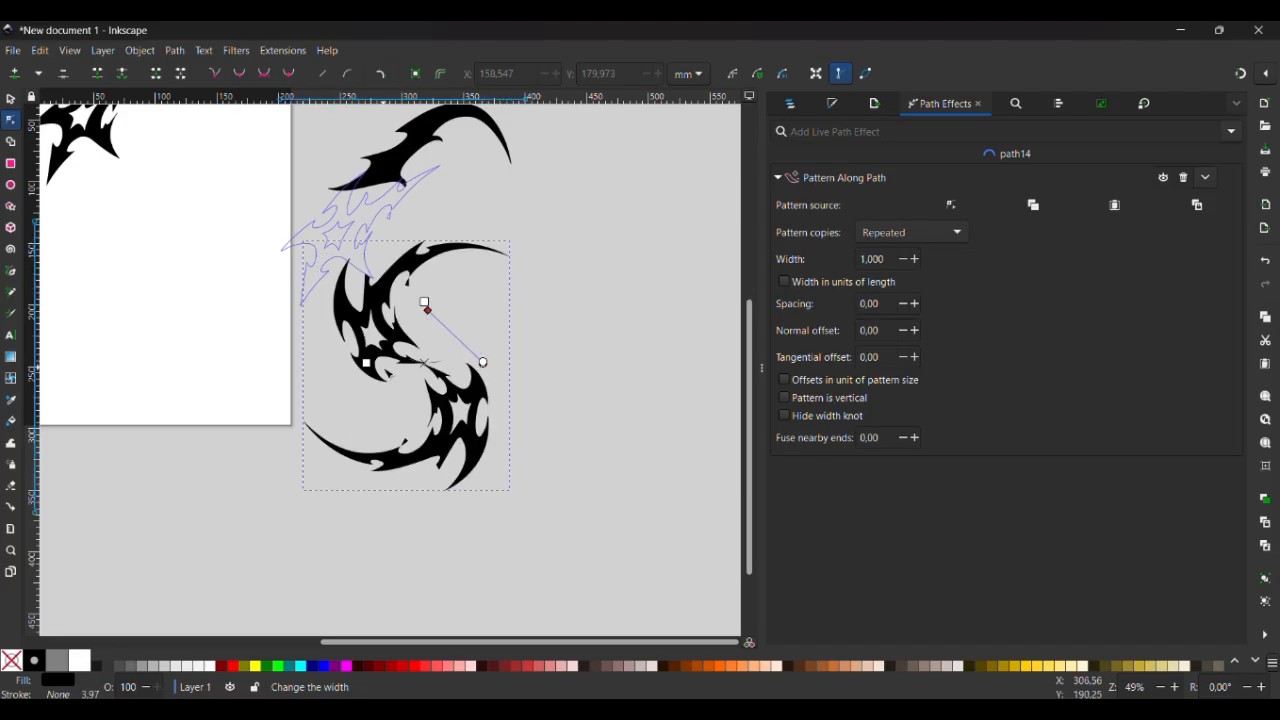
{"action": "left_click_drag", "start_coordinate": [428, 310], "coordinate": [448, 330]}
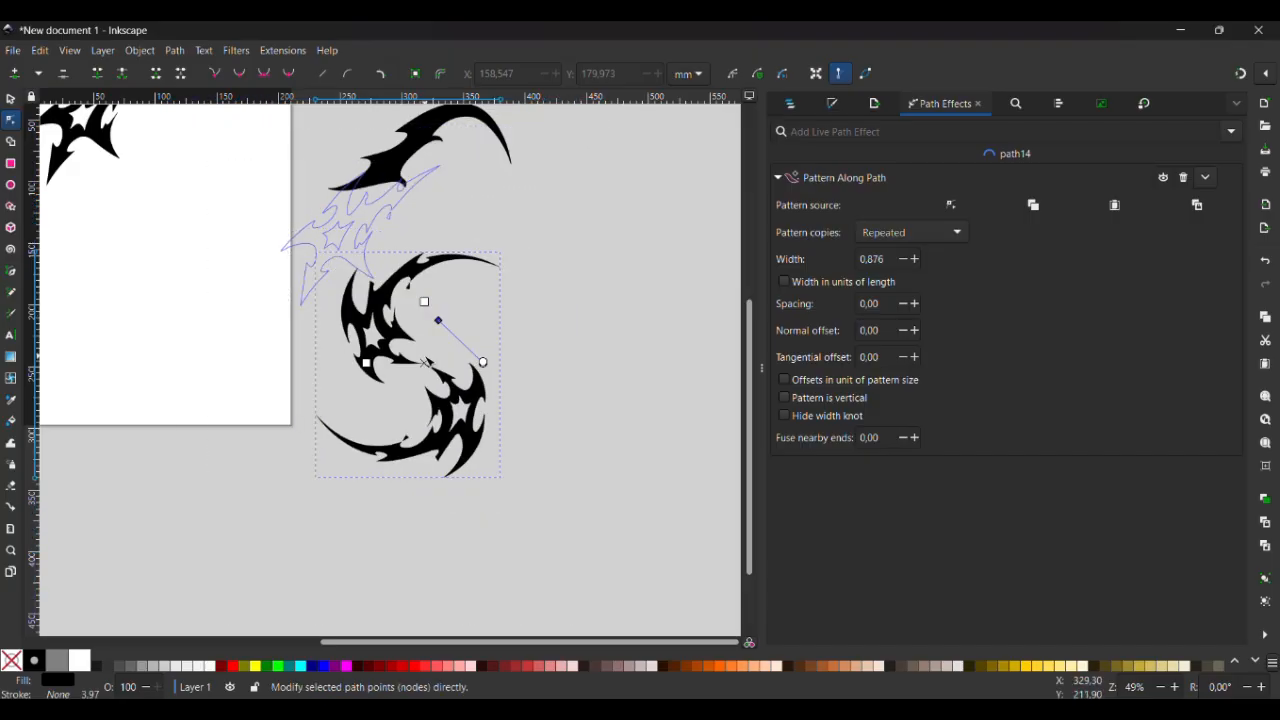
Reposition the end and start points of the ellipse's arc to open a small gap between them and rotate the tribal copies slightly
{"action": "scroll", "coordinate": [467, 363], "scroll_direction": "up", "scroll_amount": 5}
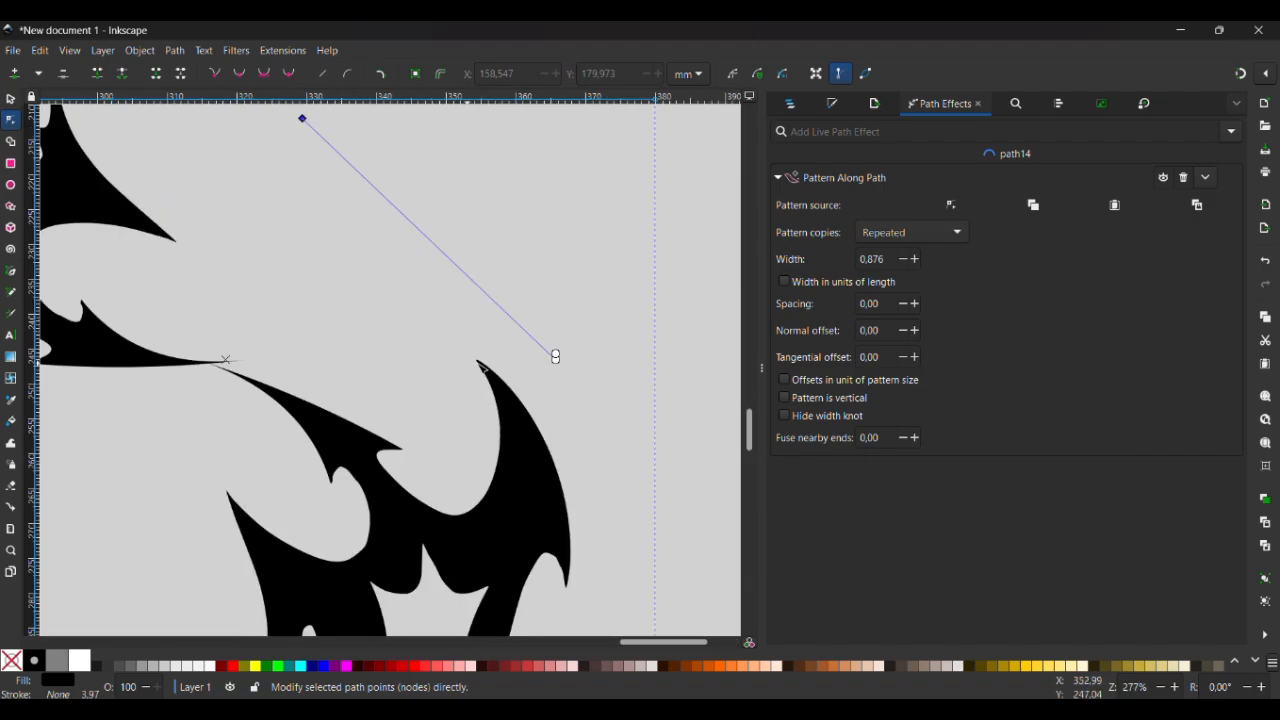
{"action": "left_click_drag", "start_coordinate": [565, 355], "coordinate": [502, 130]}
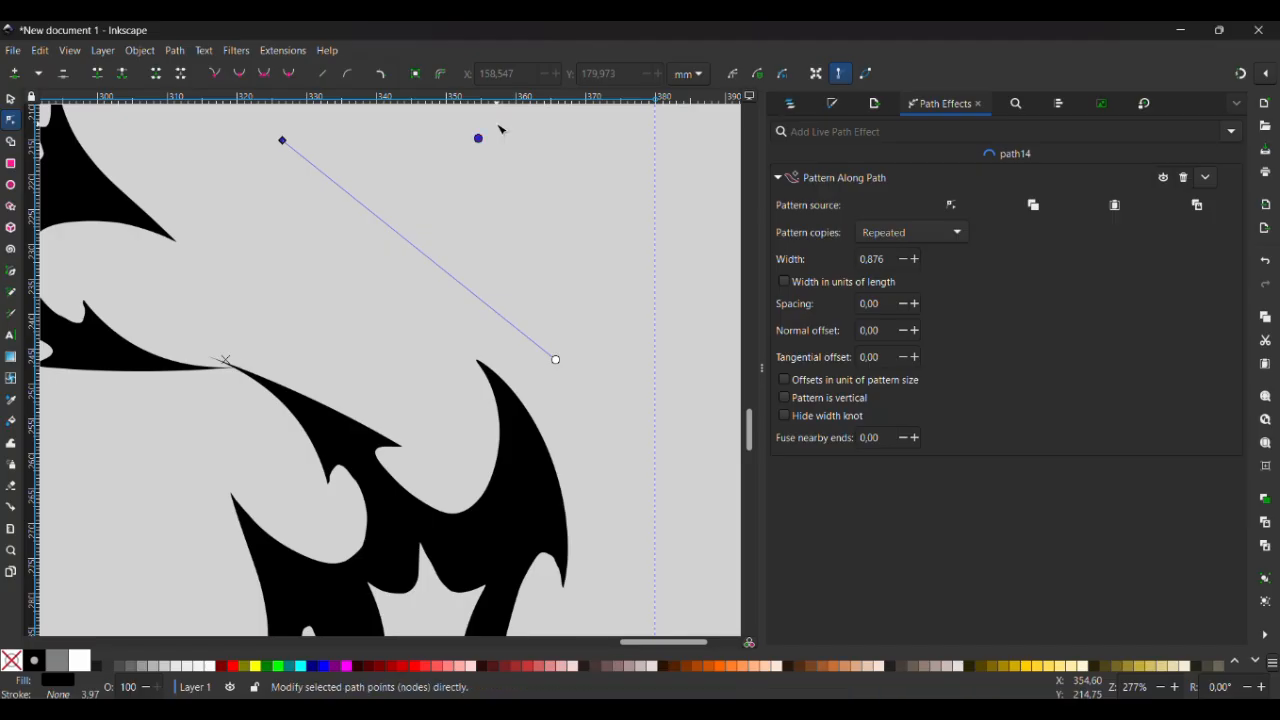
{"action": "scroll", "coordinate": [503, 279], "scroll_direction": "down", "scroll_amount": 2}
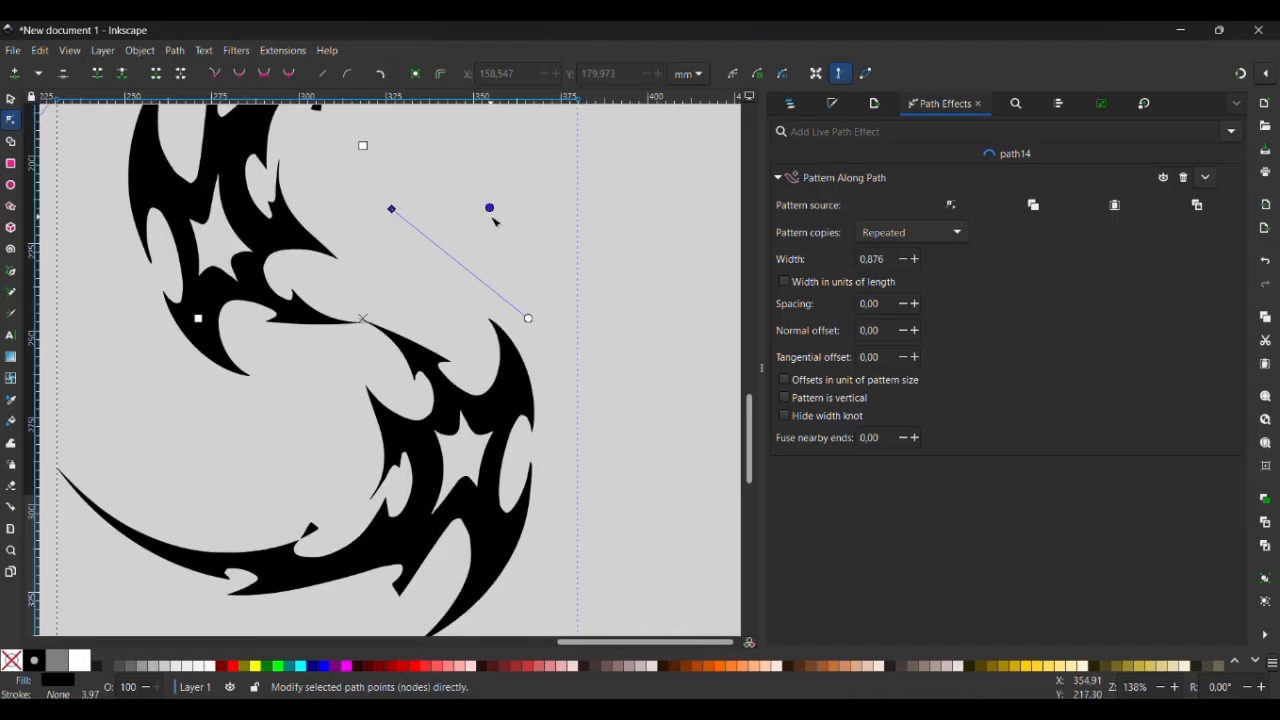
{"action": "scroll", "coordinate": [497, 222], "scroll_direction": "down", "scroll_amount": 2}
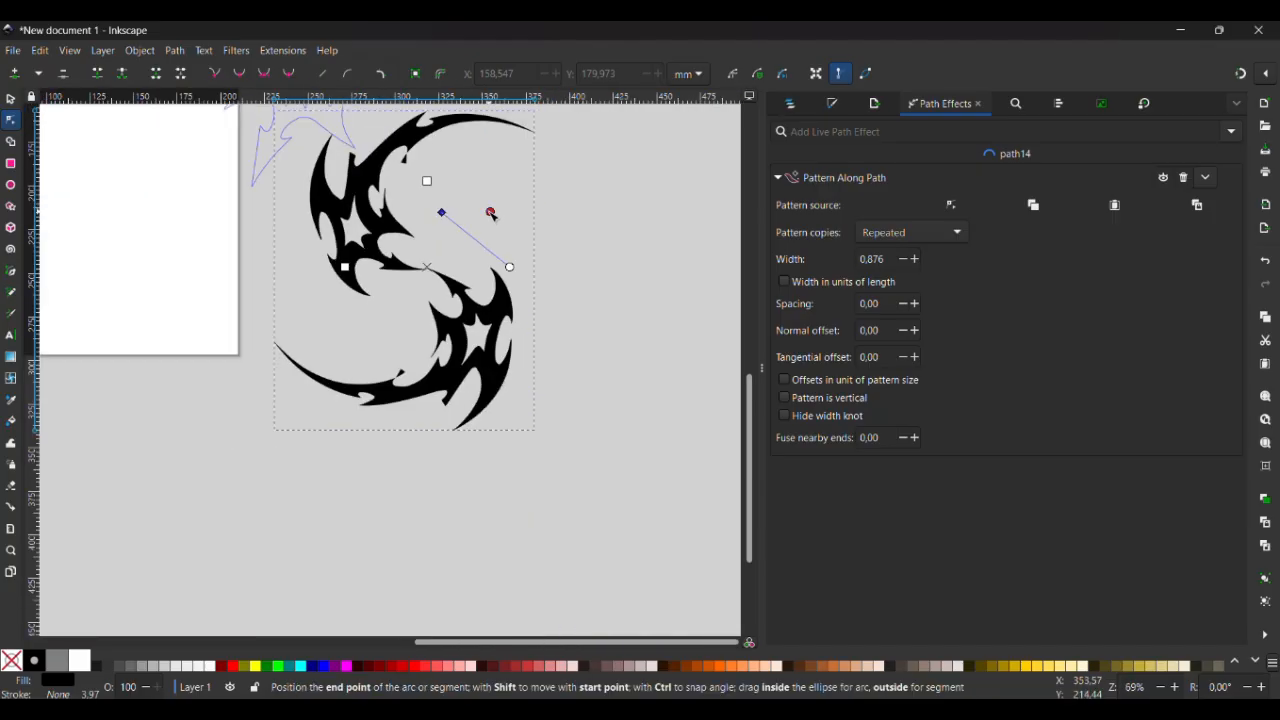
{"action": "left_click_drag", "start_coordinate": [491, 213], "coordinate": [577, 237]}
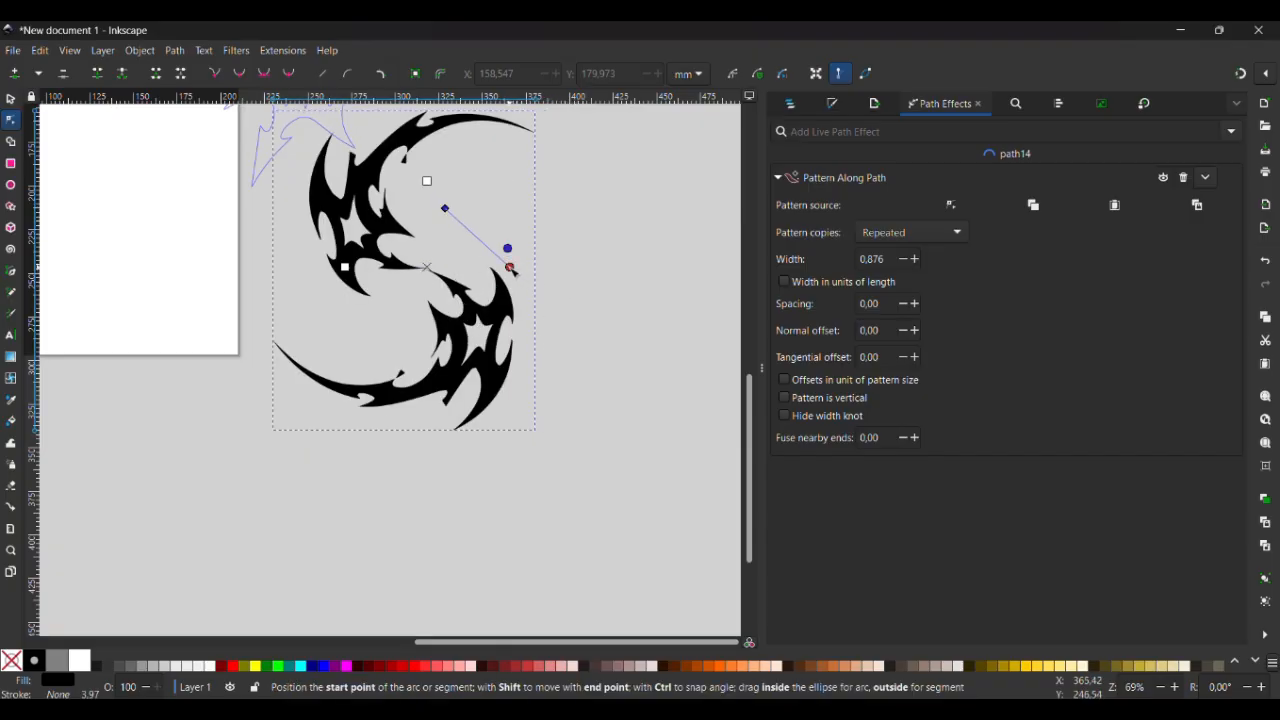
{"action": "left_click_drag", "start_coordinate": [510, 268], "coordinate": [546, 280]}
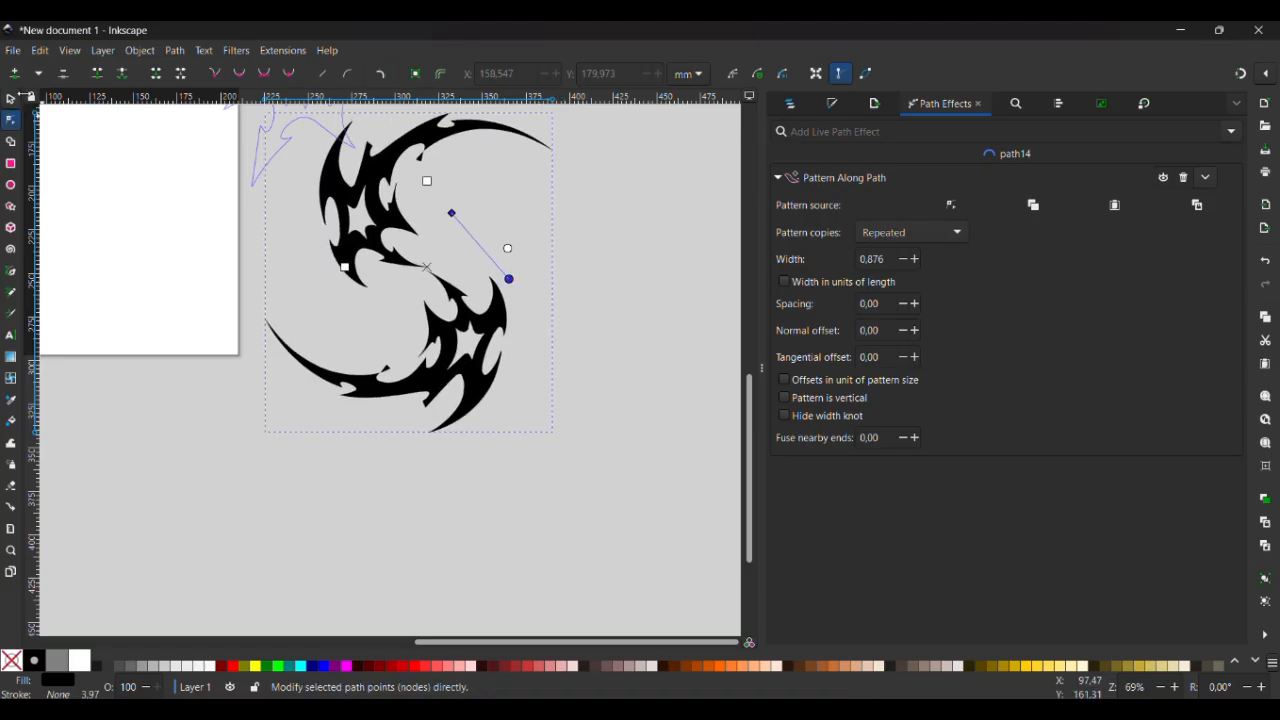
Try the pattern copies modes Repeated, stretched, Single, and Single, stretched on the S-shaped tribal design, ending back on Repeated
{"action": "left_click", "coordinate": [902, 238]}
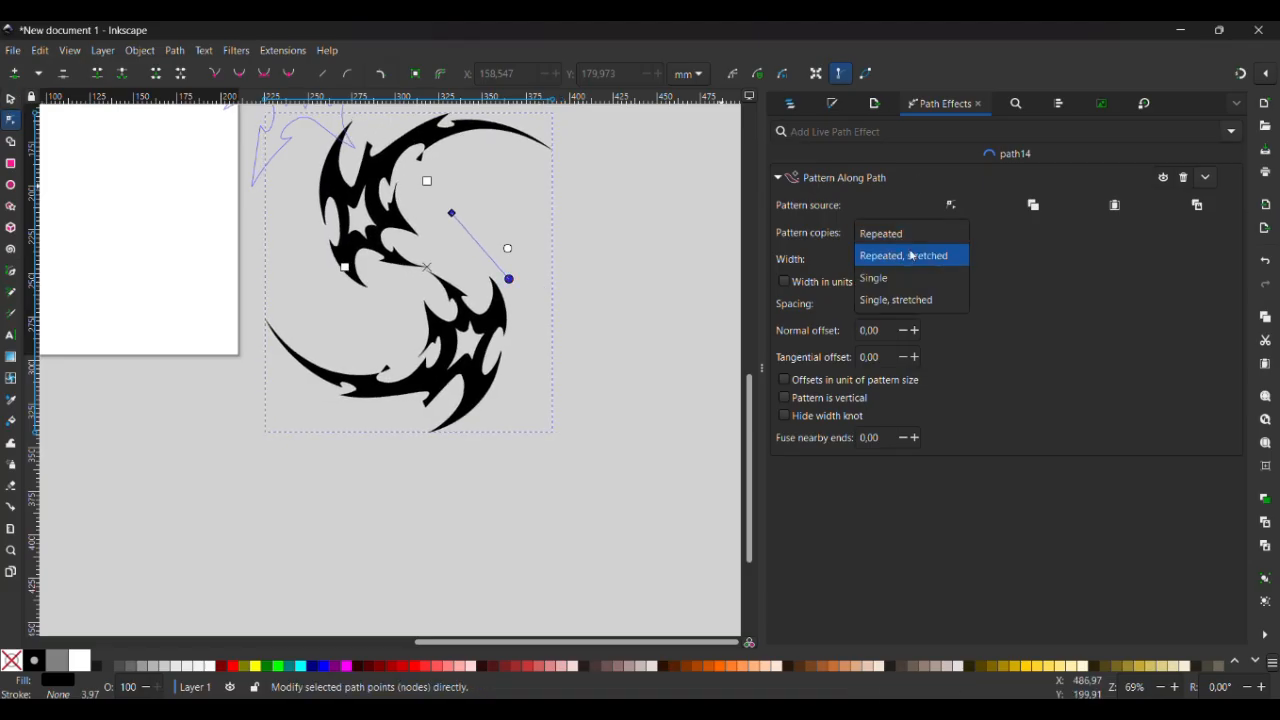
{"action": "left_click", "coordinate": [912, 255]}
{"action": "left_click", "coordinate": [925, 232]}
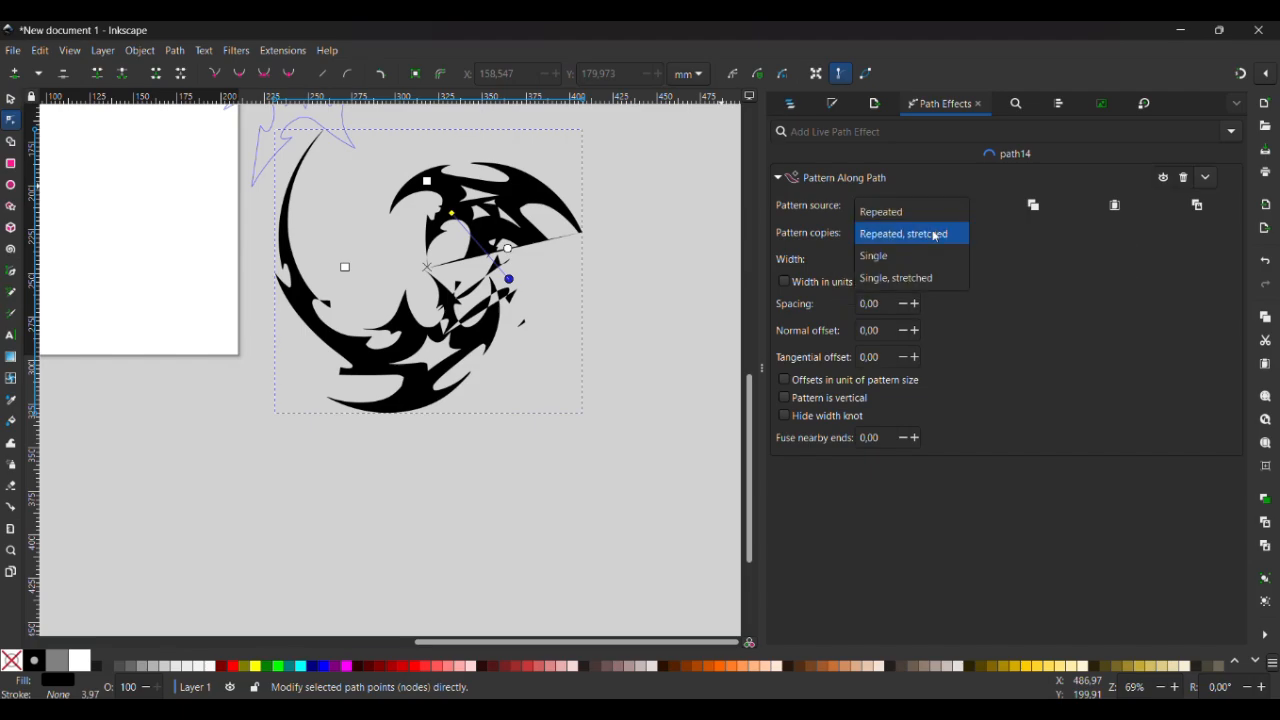
{"action": "left_click", "coordinate": [928, 234]}
{"action": "left_click", "coordinate": [916, 234]}
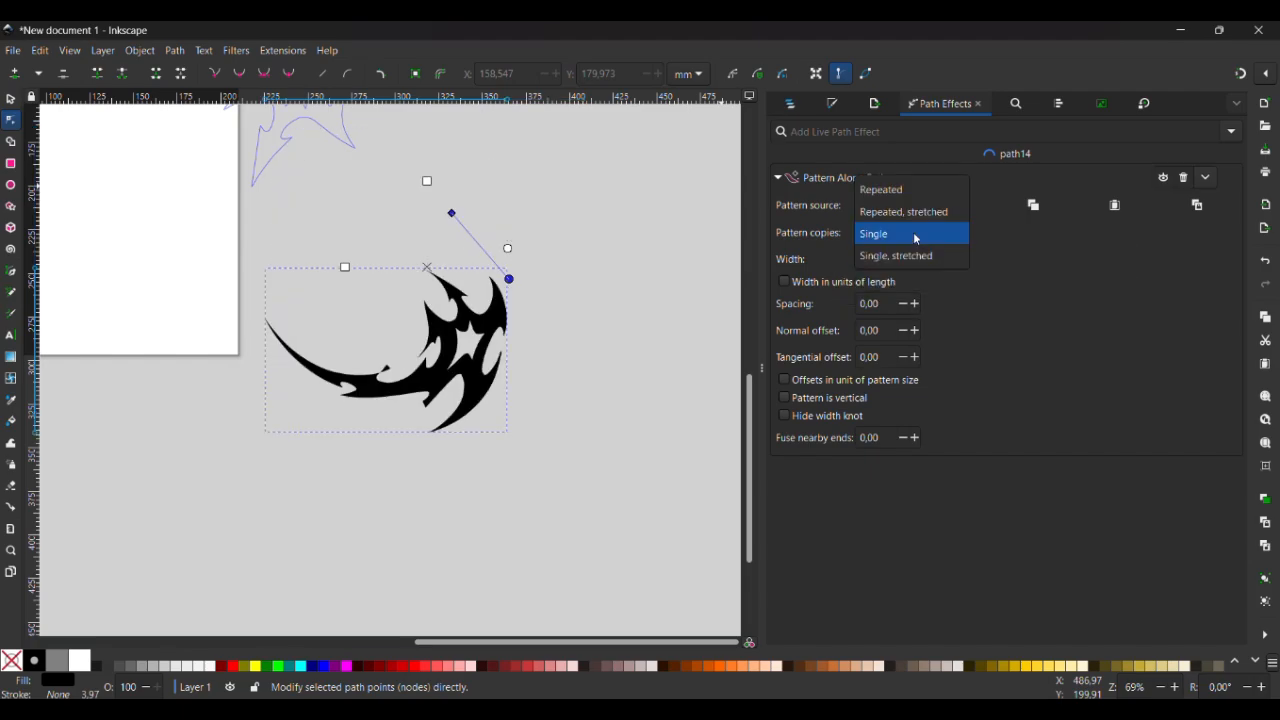
{"action": "left_click", "coordinate": [913, 257]}
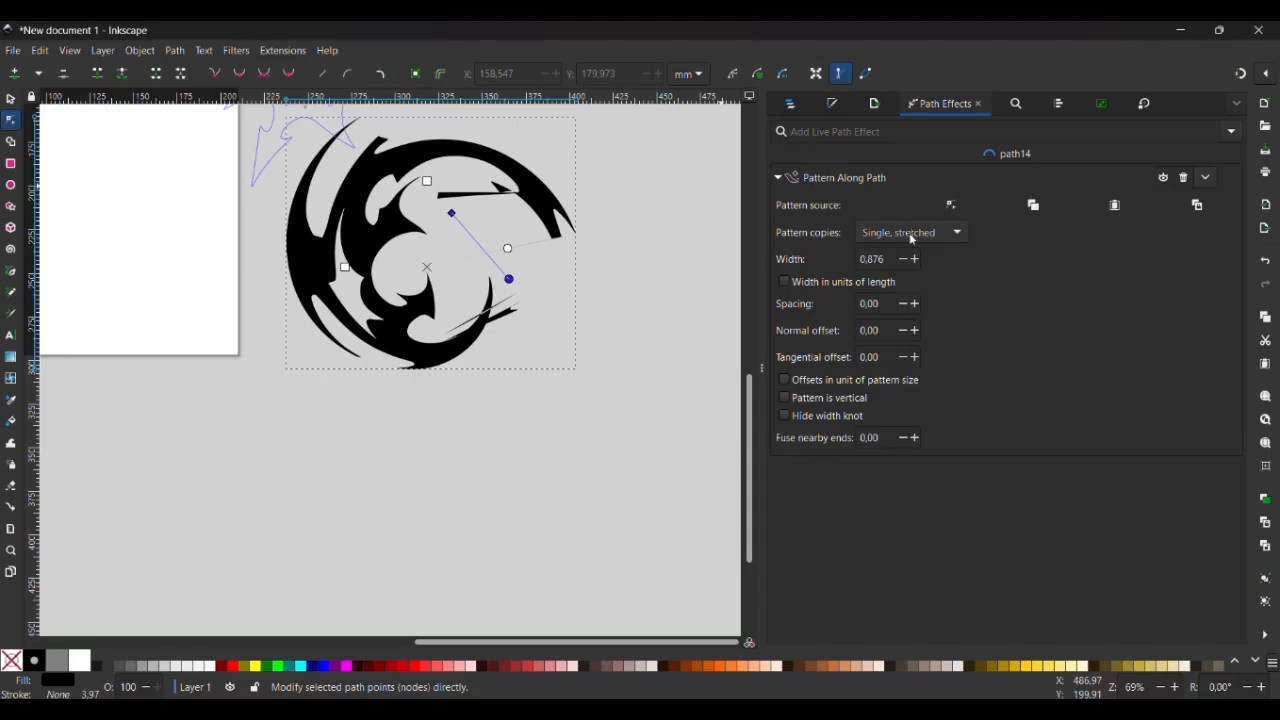
{"action": "left_click", "coordinate": [913, 234]}
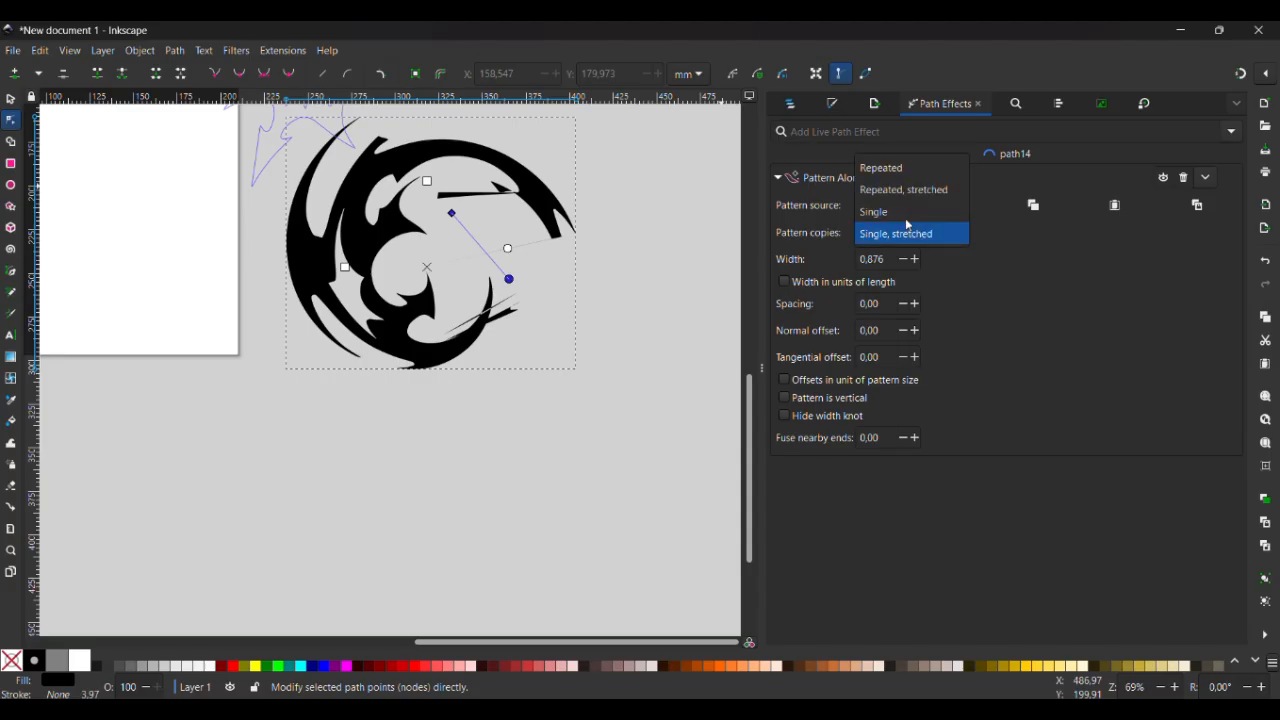
{"action": "left_click", "coordinate": [898, 166]}
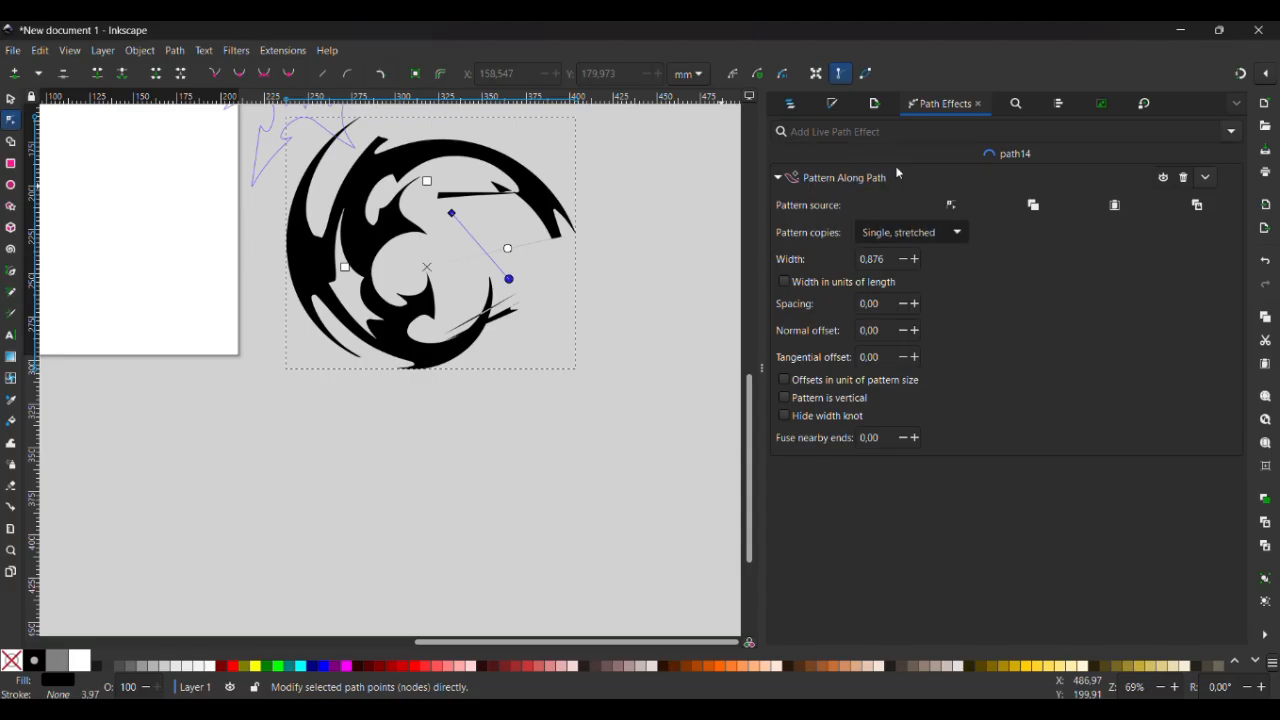
Set the S-shaped design's pattern width to 1, keep its copies mode at Repeated, and deselect it
{"action": "triple_click", "coordinate": [889, 262]}
{"action": "key", "text": "BackSpace"}
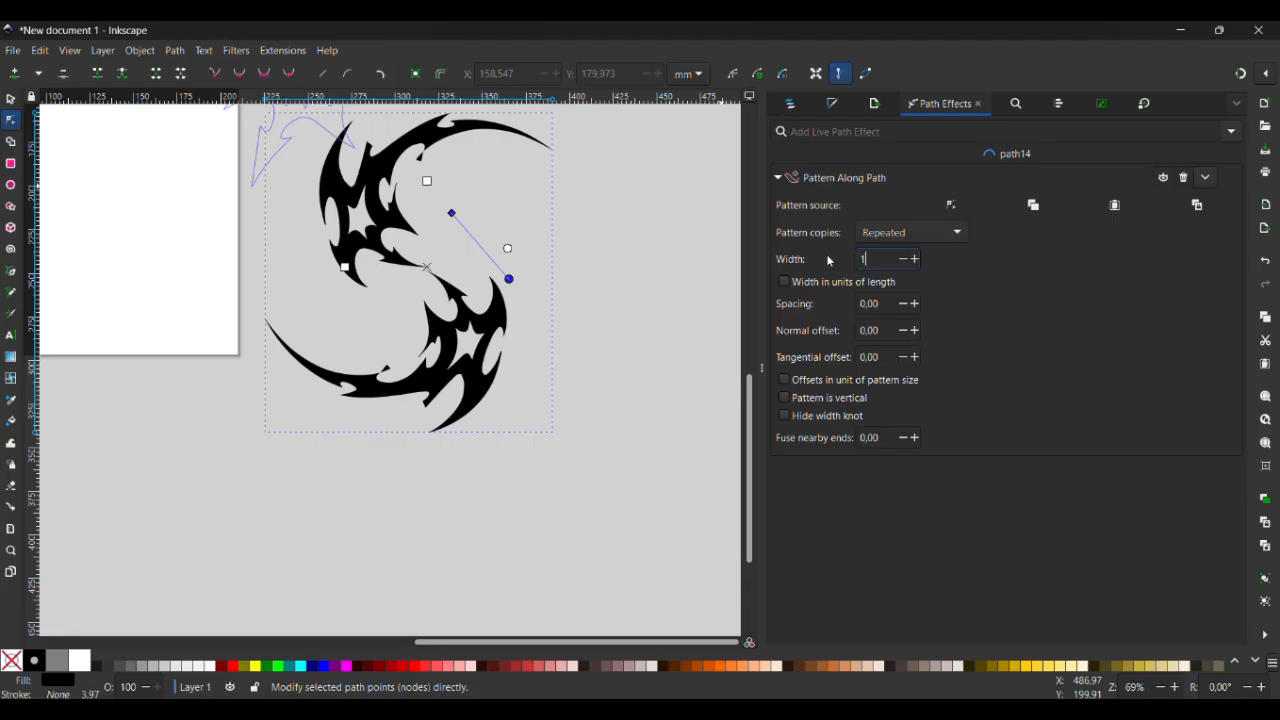
{"action": "key", "text": "Return"}
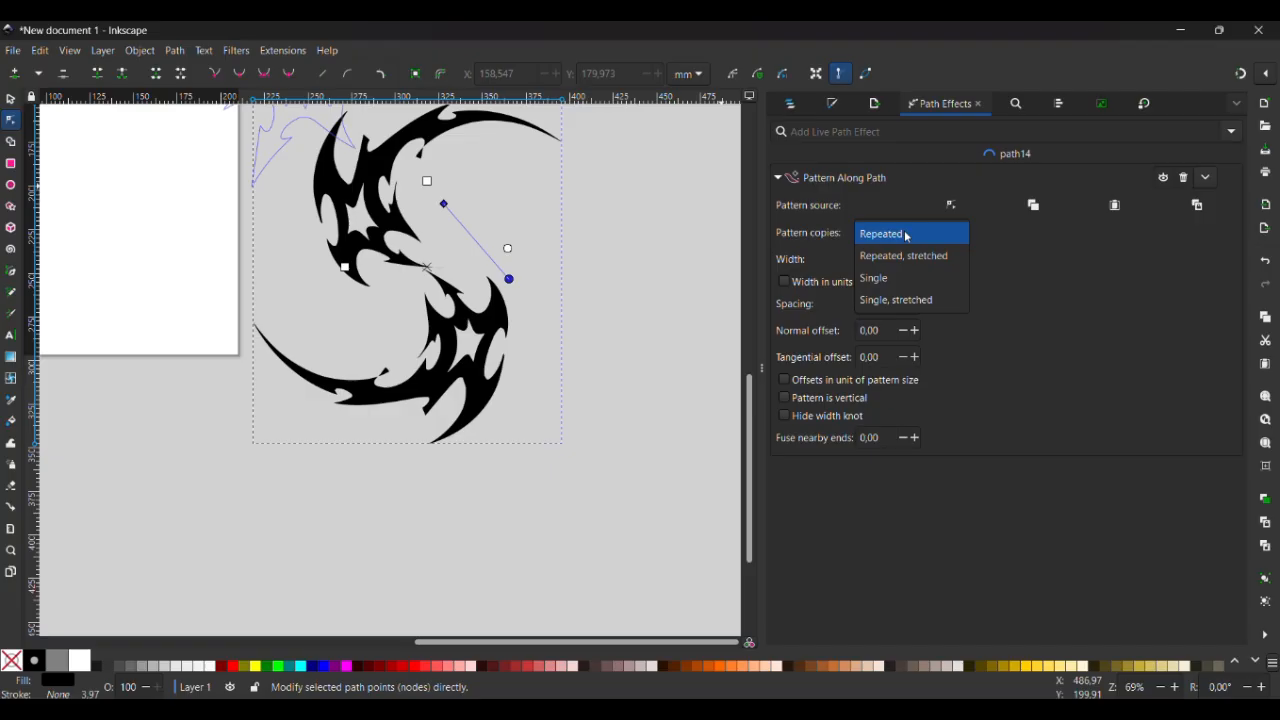
{"action": "left_click", "coordinate": [907, 236]}
{"action": "left_click", "coordinate": [634, 289]}
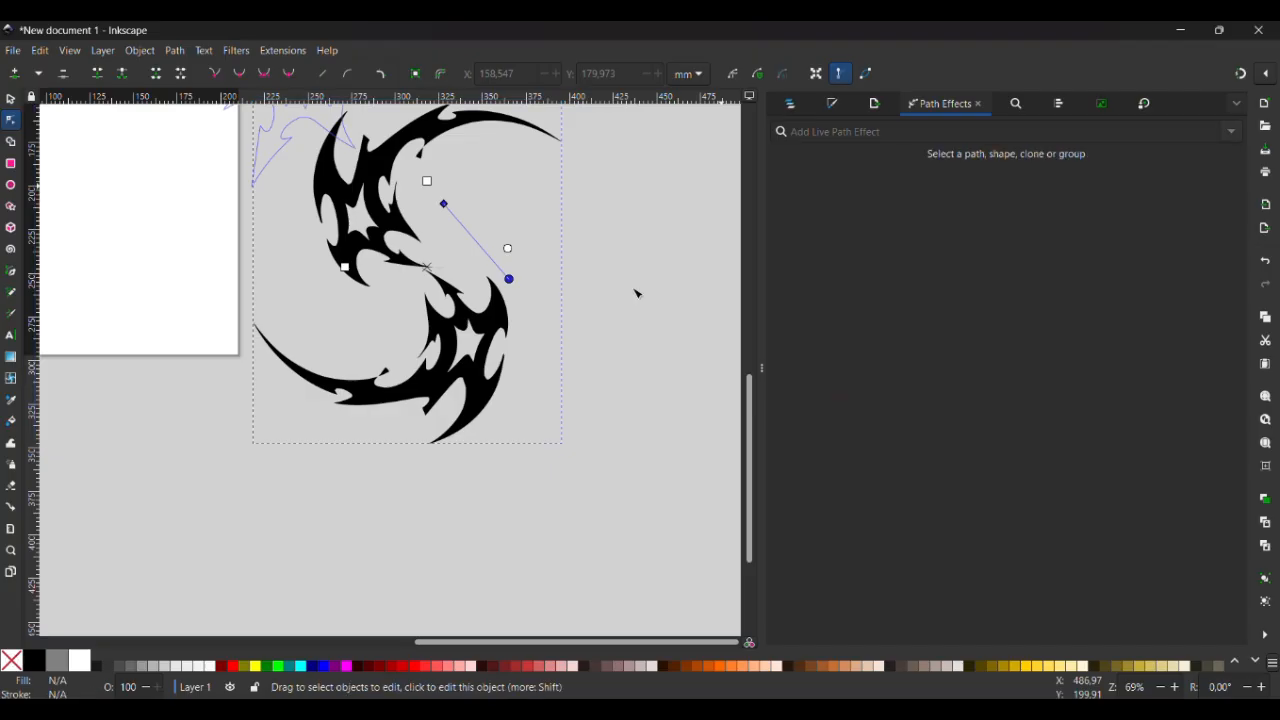
Move the S-shaped tribal design onto the page, below the original tribal star, to about X 20.5 mm, Y 88.5 mm
{"action": "left_click", "coordinate": [10, 100]}
{"action": "scroll", "coordinate": [396, 365], "scroll_direction": "down", "scroll_amount": 1}
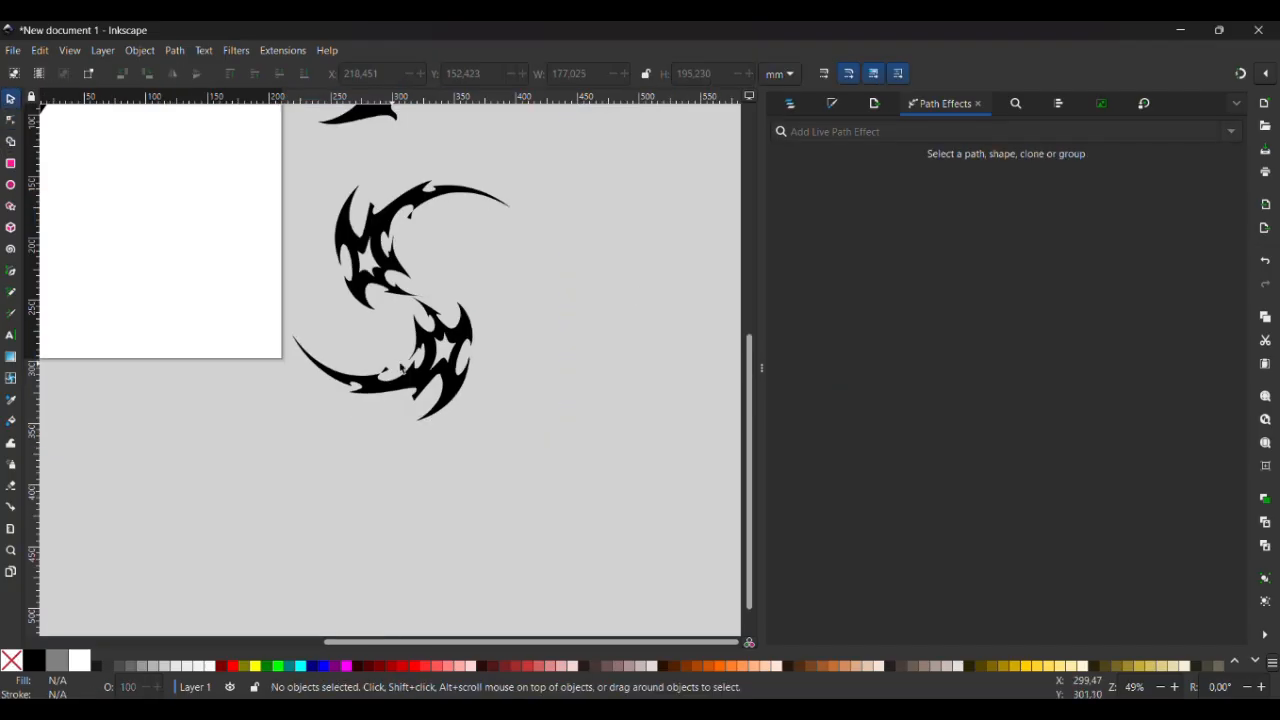
{"action": "left_click", "coordinate": [440, 375]}
{"action": "left_click_drag", "start_coordinate": [440, 375], "coordinate": [202, 318]}
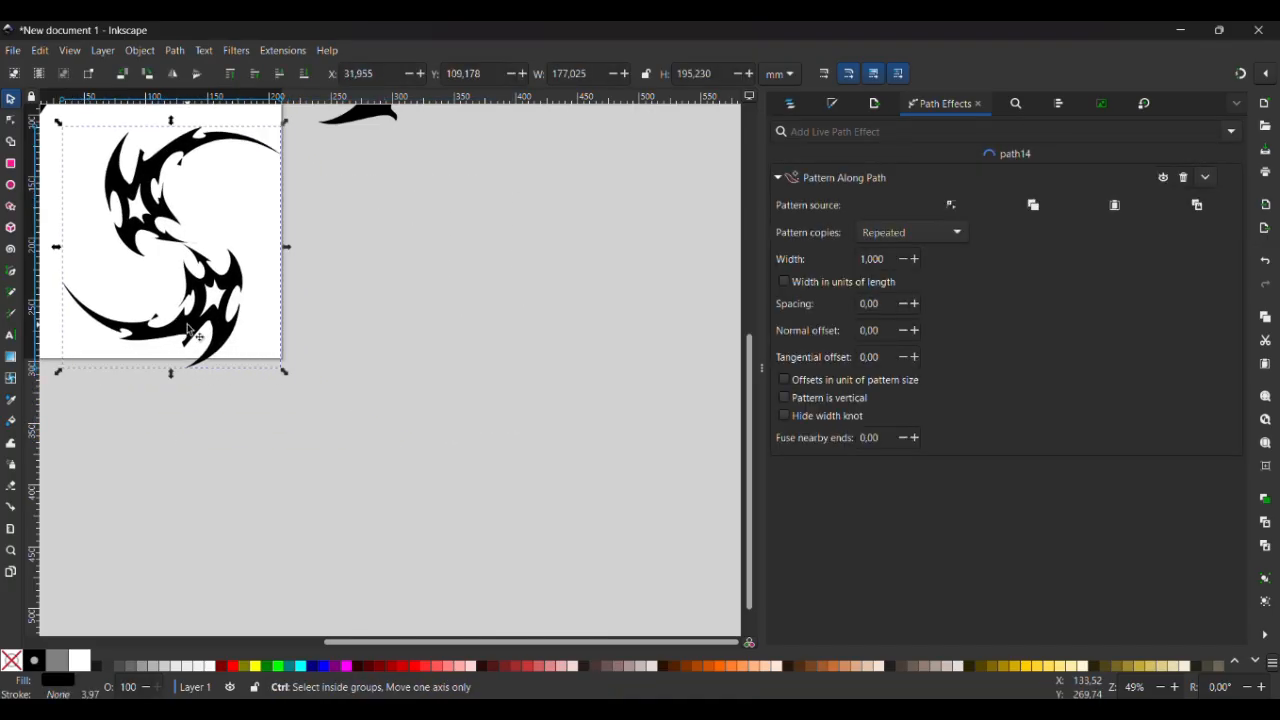
{"action": "scroll", "coordinate": [197, 335], "scroll_direction": "down", "scroll_amount": 1}
{"action": "scroll", "coordinate": [197, 335], "scroll_direction": "left", "scroll_amount": 1}
{"action": "left_click_drag", "start_coordinate": [284, 316], "coordinate": [272, 297]}
Open the original tribal star above the S-shaped design for node editing, around the small spur on its inner edge
{"action": "scroll", "coordinate": [206, 131], "scroll_direction": "up", "scroll_amount": 4}
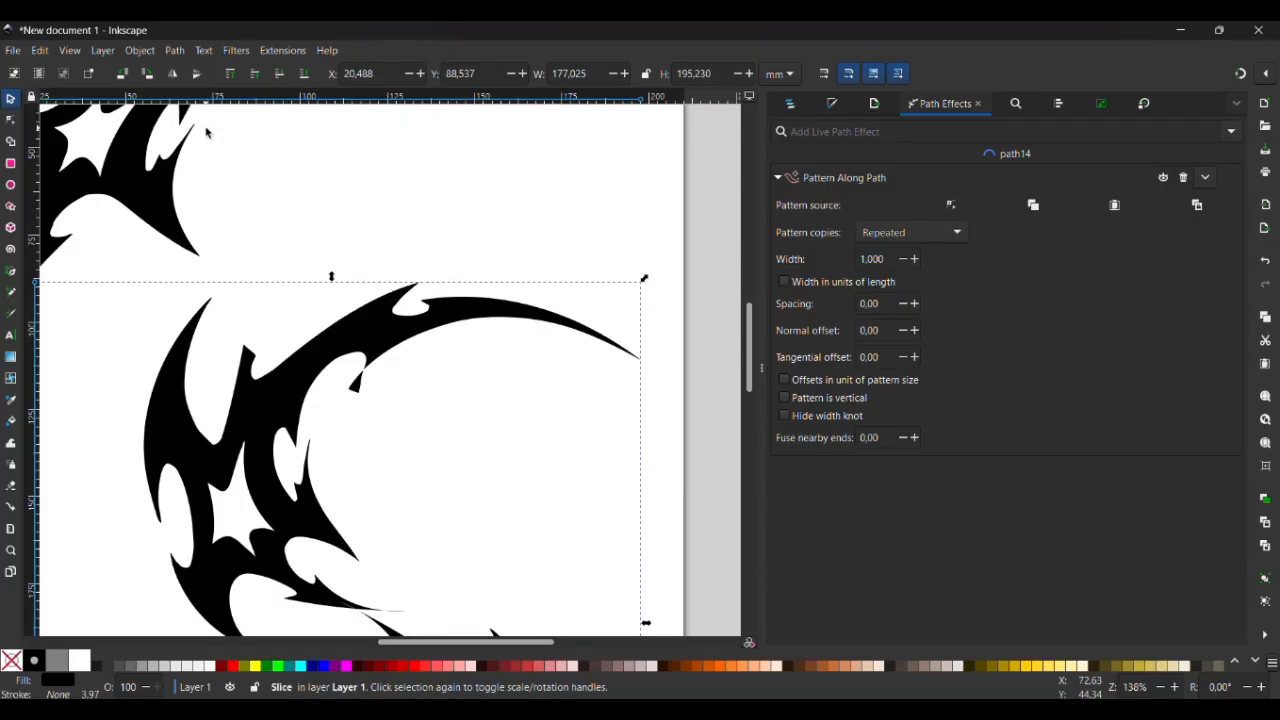
{"action": "scroll", "coordinate": [206, 131], "scroll_direction": "up", "scroll_amount": 1}
{"action": "scroll", "coordinate": [206, 131], "scroll_direction": "up", "scroll_amount": 2}
{"action": "left_click", "coordinate": [12, 121]}
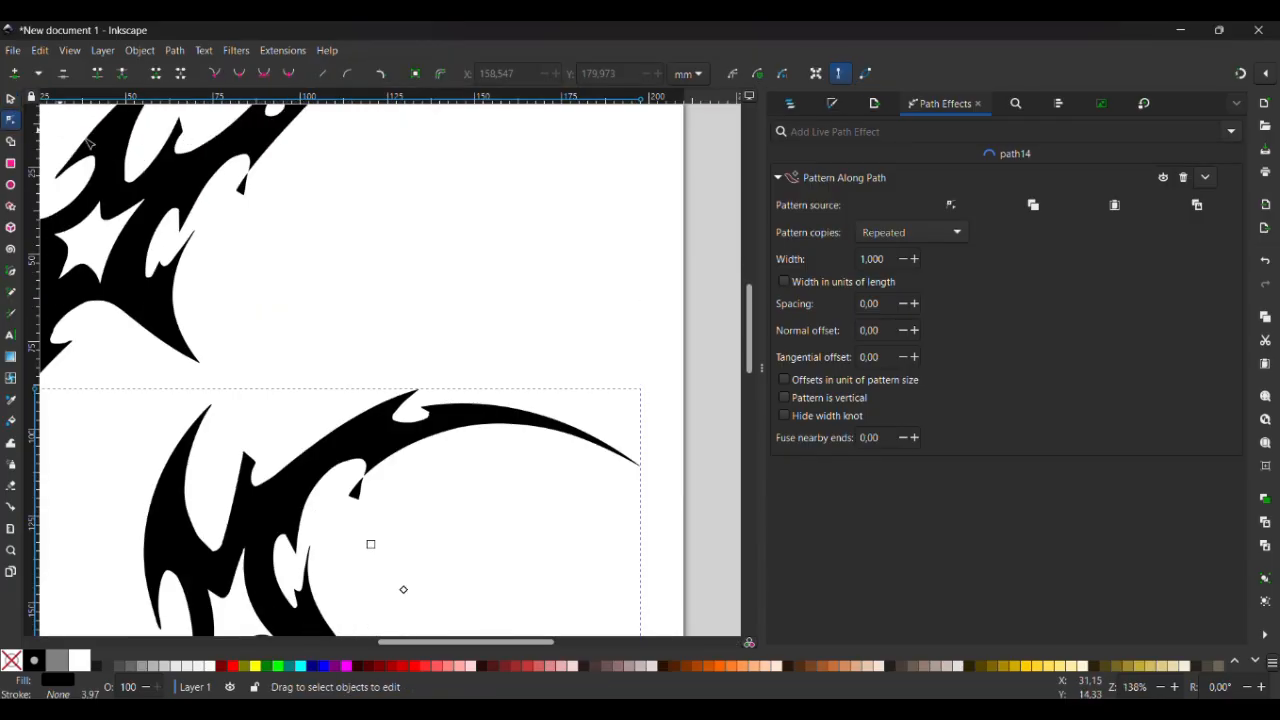
{"action": "left_click", "coordinate": [241, 186]}
{"action": "scroll", "coordinate": [241, 186], "scroll_direction": "up", "scroll_amount": 2}
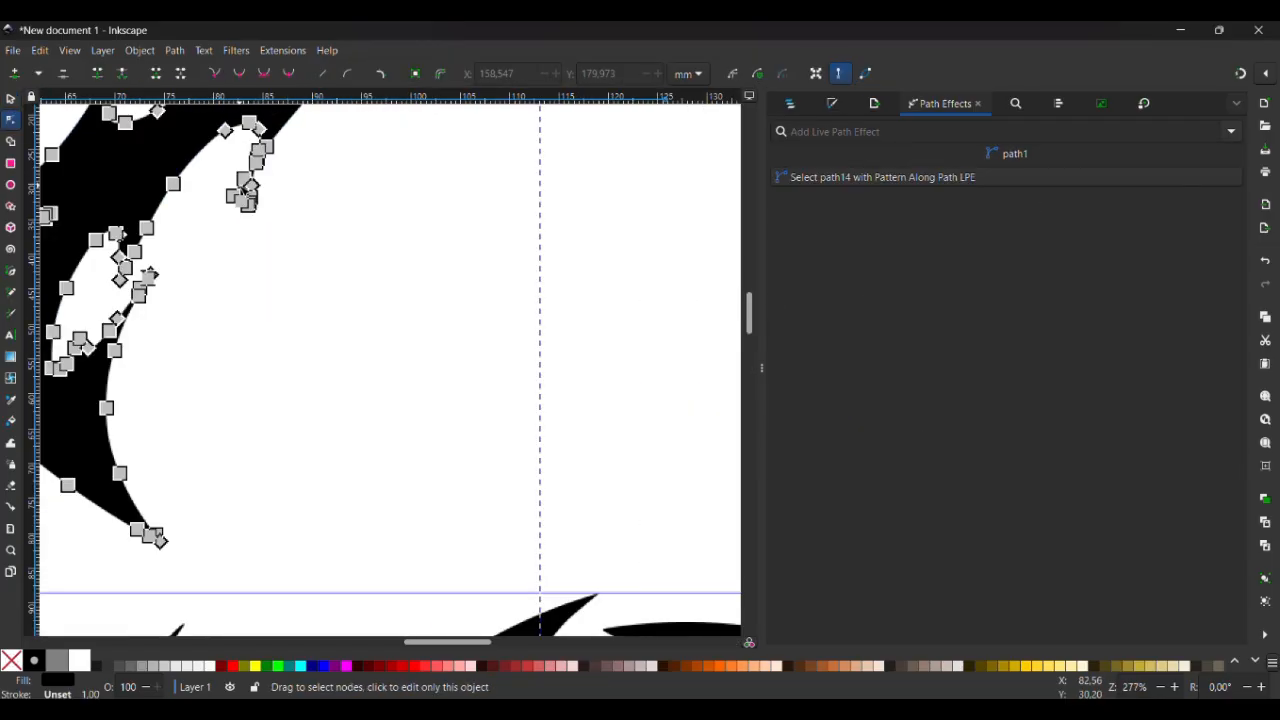